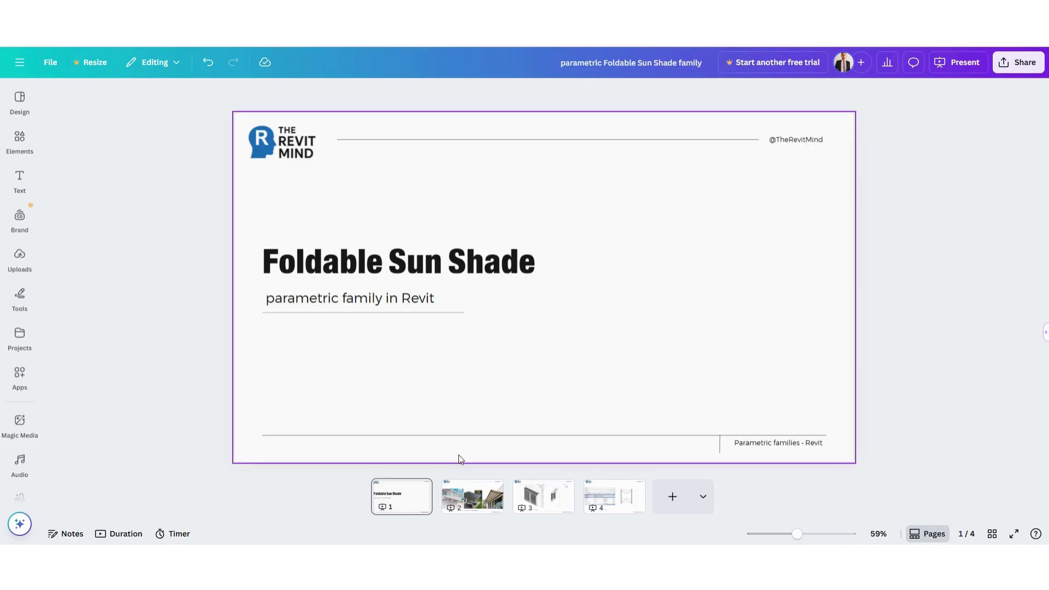
Step: Look through the presentation's reference photo, final result and fourth slides
left_click(474, 497)
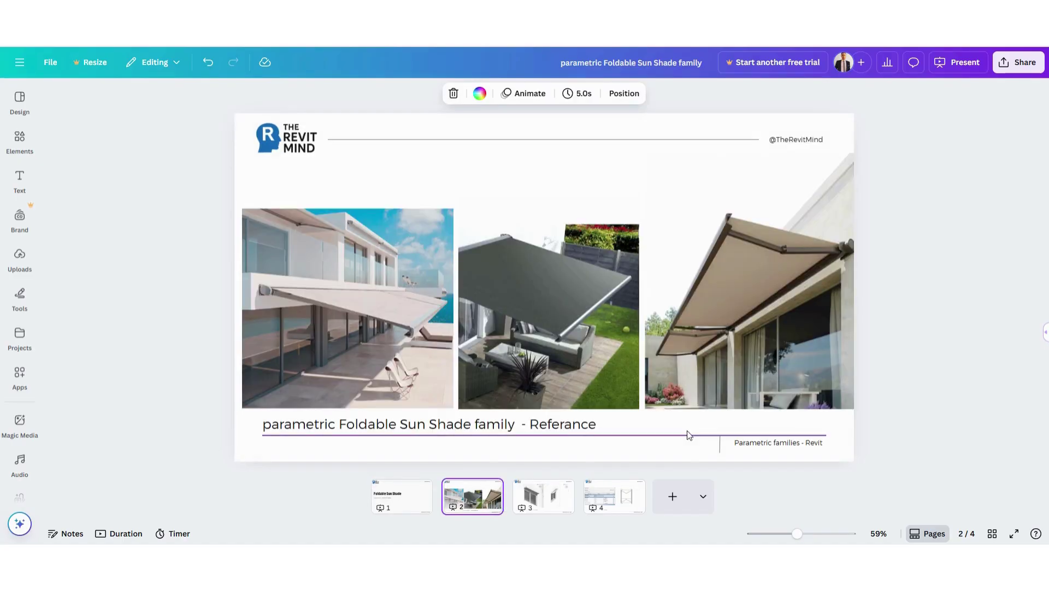
left_click(973, 336)
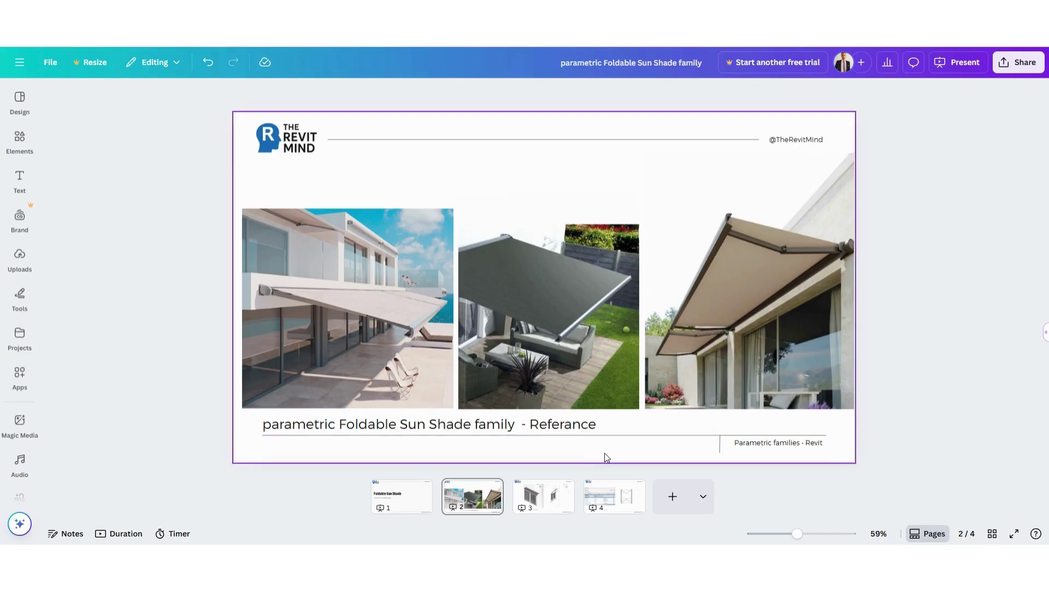
left_click(544, 500)
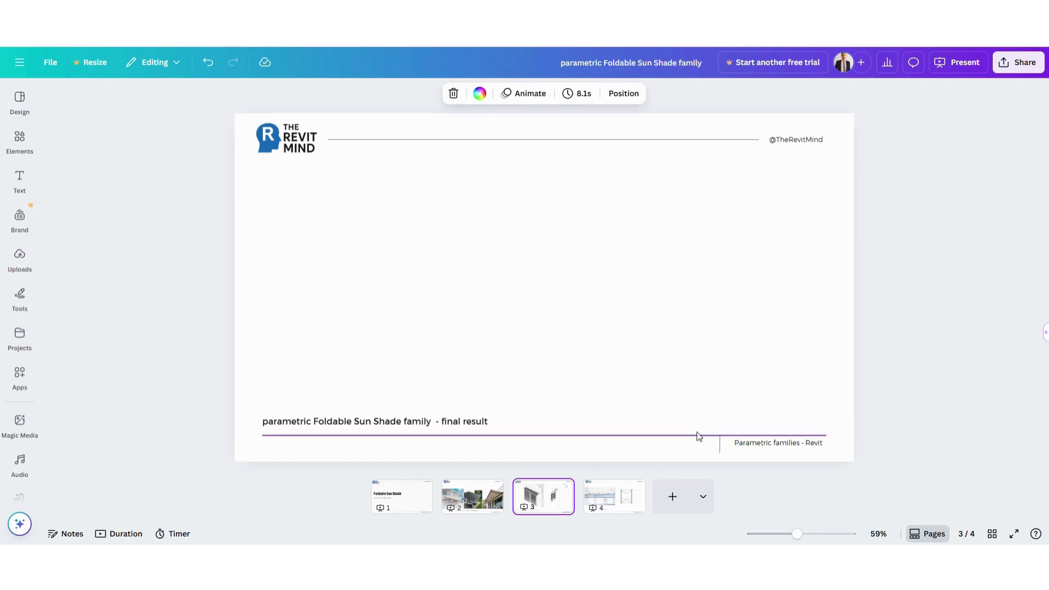
left_click(948, 349)
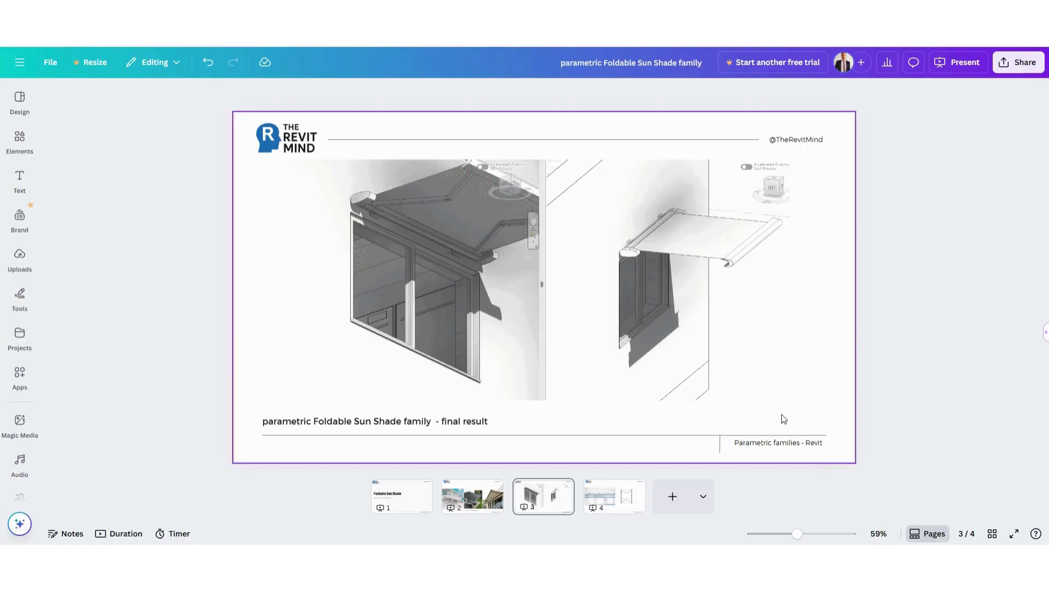
left_click(620, 482)
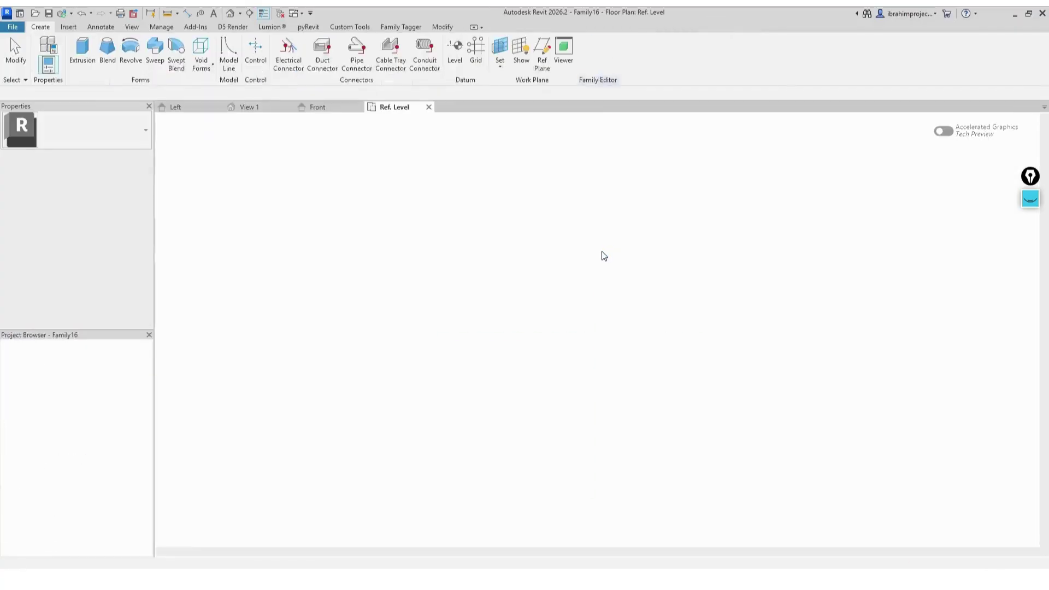
Step: In Revit, set the family's length units to meters with 3 decimal places and the m unit symbol
key("u")
key("n")
left_click(586, 255)
left_click(555, 233)
left_click(530, 271)
left_click(485, 261)
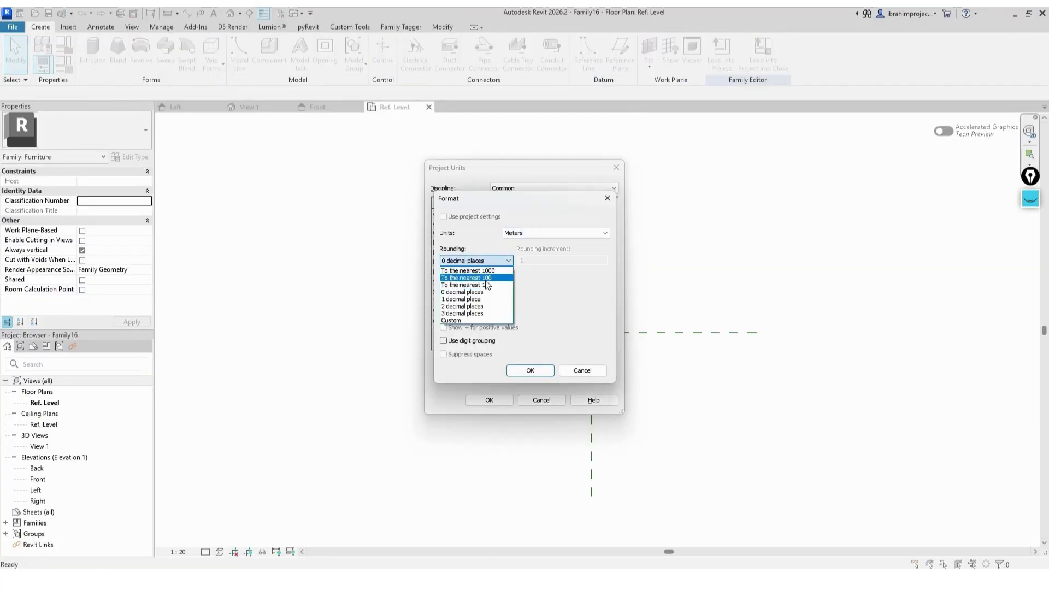
left_click(484, 313)
left_click(483, 285)
left_click(482, 301)
left_click(529, 370)
left_click(488, 400)
Step: Add a horizontal reference plane offset 2 m below the existing horizontal centre plane
key("r")
key("p")
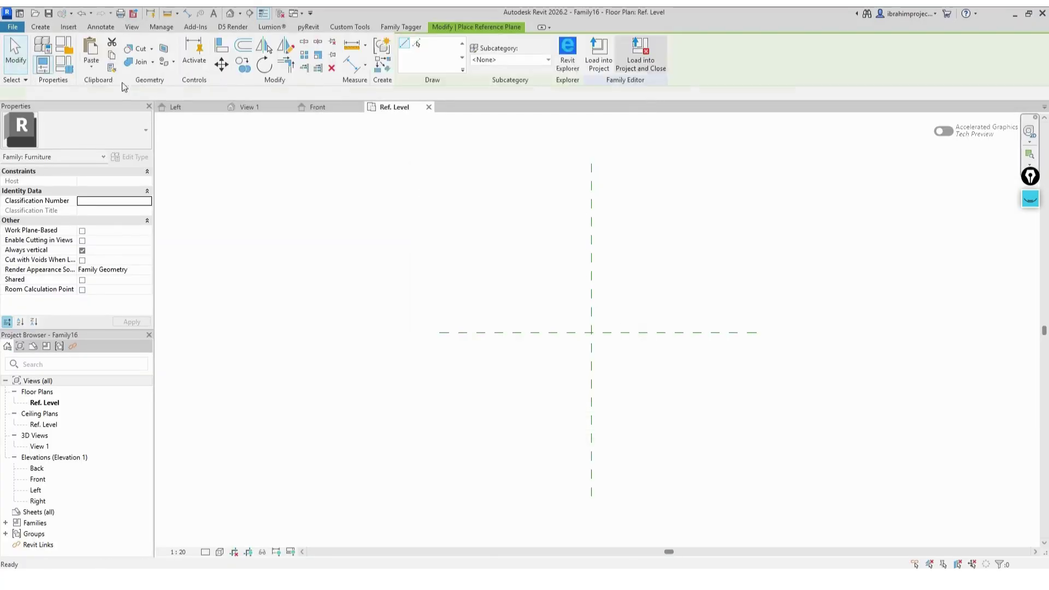
left_click(416, 43)
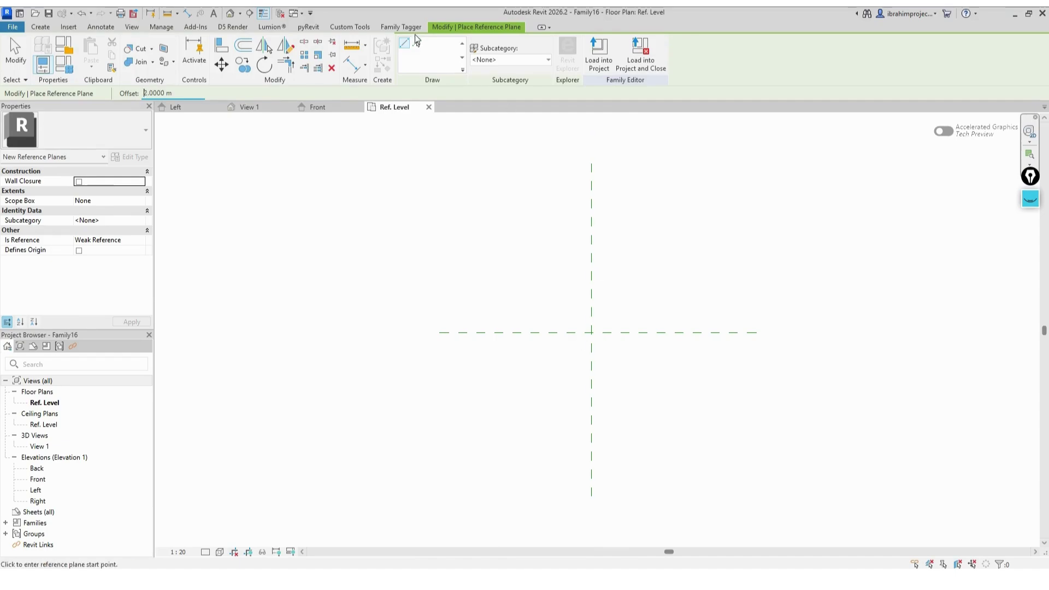
scroll(678, 338, "down", 1)
left_click(679, 338)
scroll(679, 339, "down", 4)
scroll(803, 452, "up", 4)
key("Escape")
key("Escape")
Step: Extend the vertical Center (Left/Right) reference plane downward past the lower horizontal reference plane
left_click(508, 372)
left_click(535, 237)
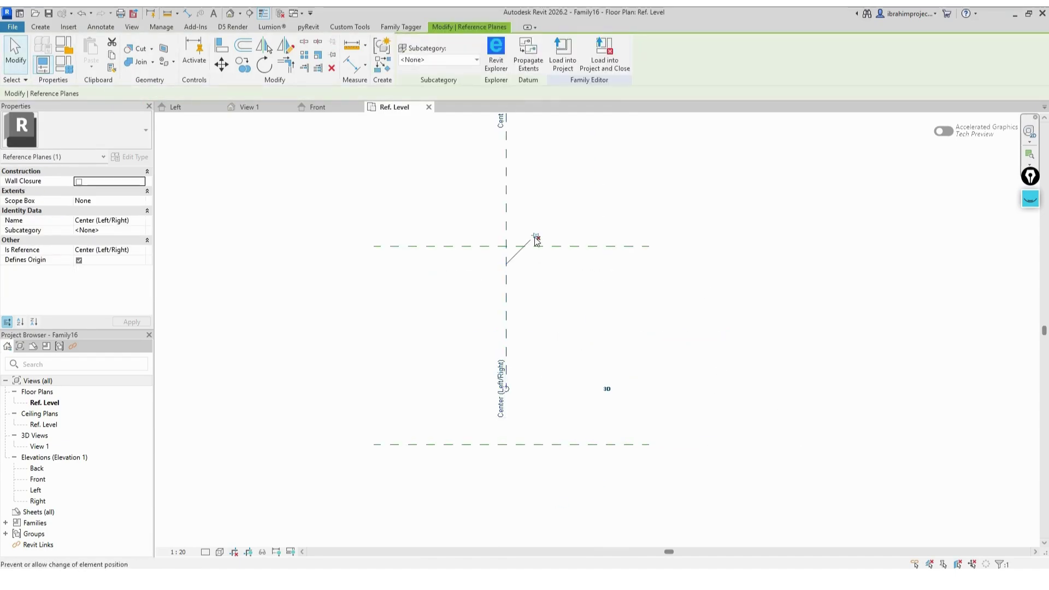
key("Escape")
scroll(712, 470, "up", 2)
middle_click_drag(729, 403, 615, 431)
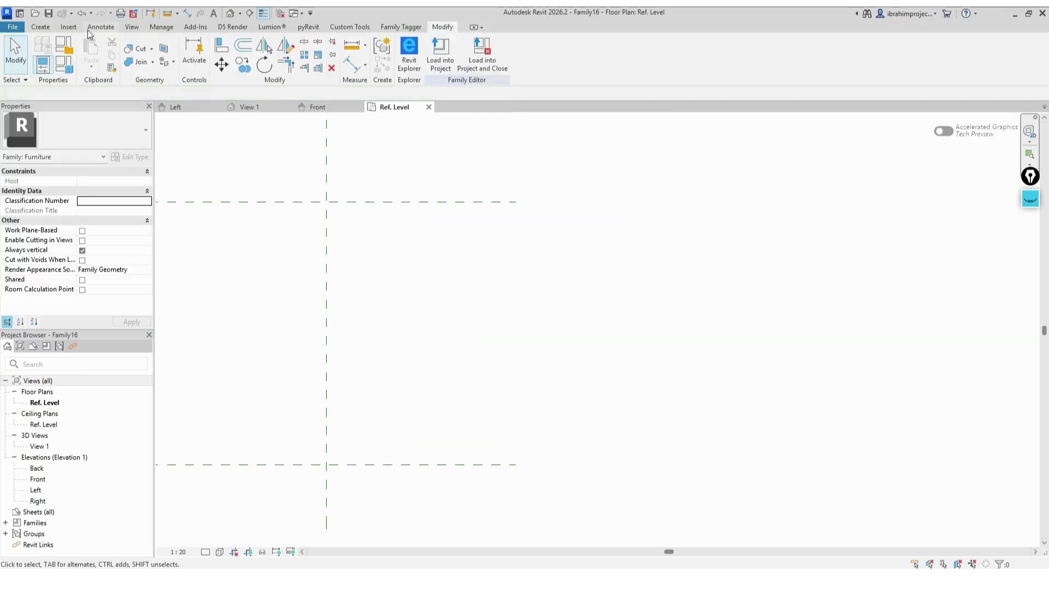
Step: Add two vertical reference planes to the right of the vertical centre plane, offset 0.1 m and 1.5 m from it
left_click(41, 27)
left_click(649, 47)
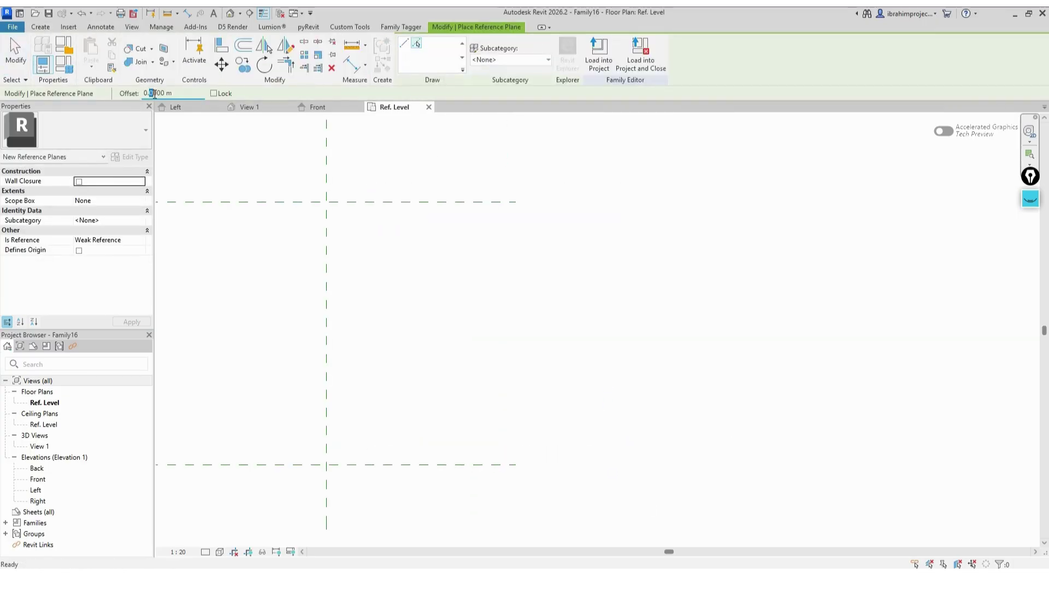
type("2")
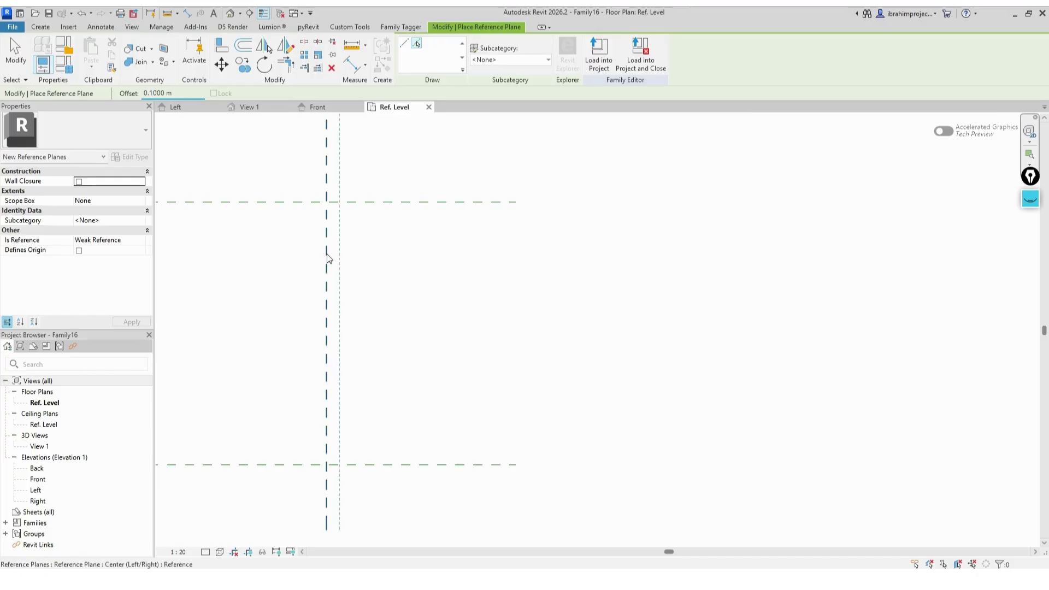
left_click(329, 258)
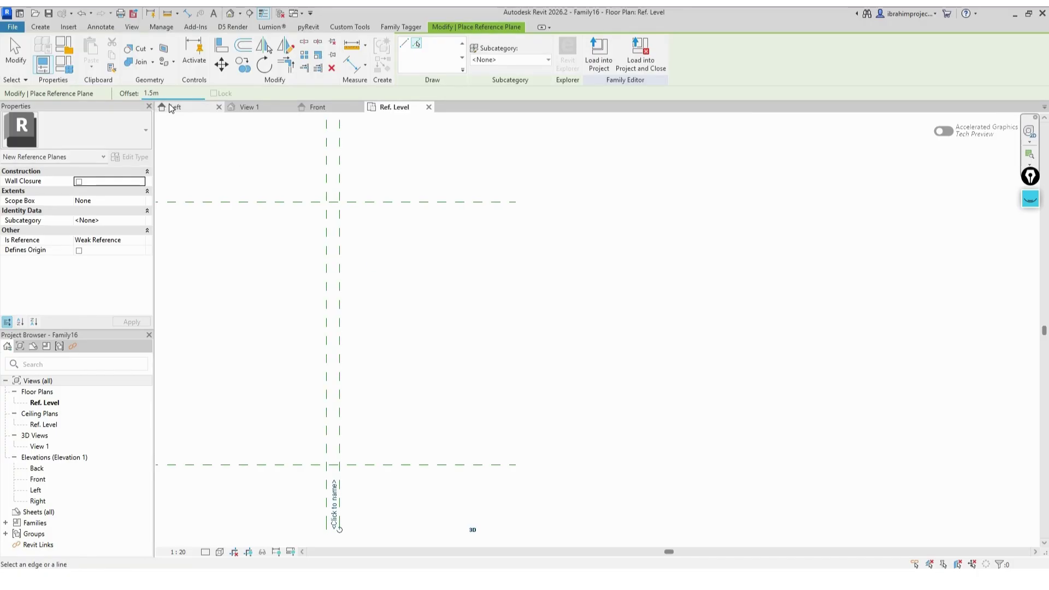
left_click(328, 269)
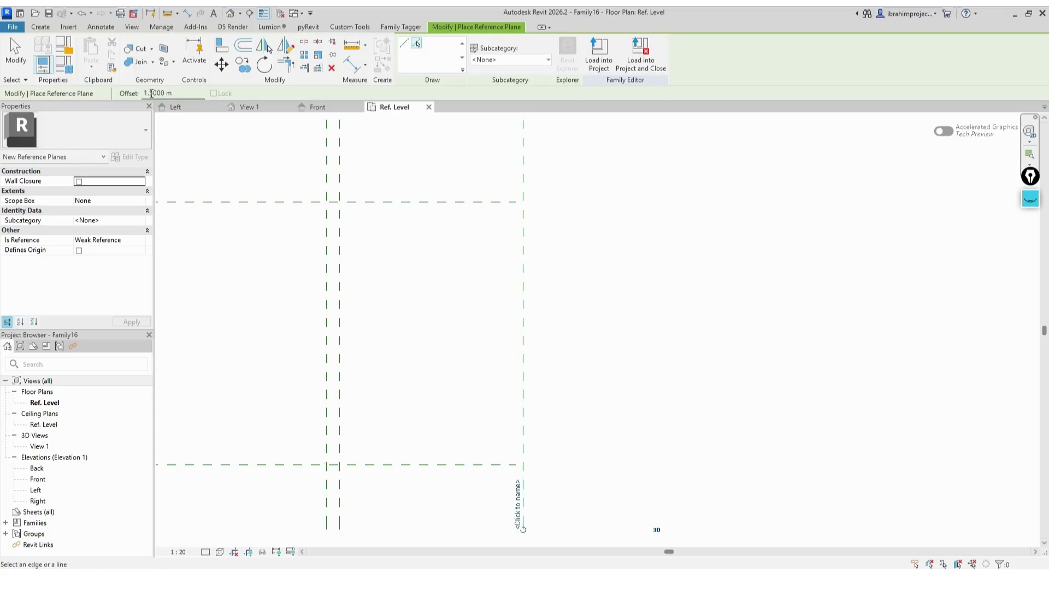
Step: Add horizontal reference planes 0.15 m inside the upper and lower planes, and a middle one offset 1 m from the lower plane
left_click(388, 202)
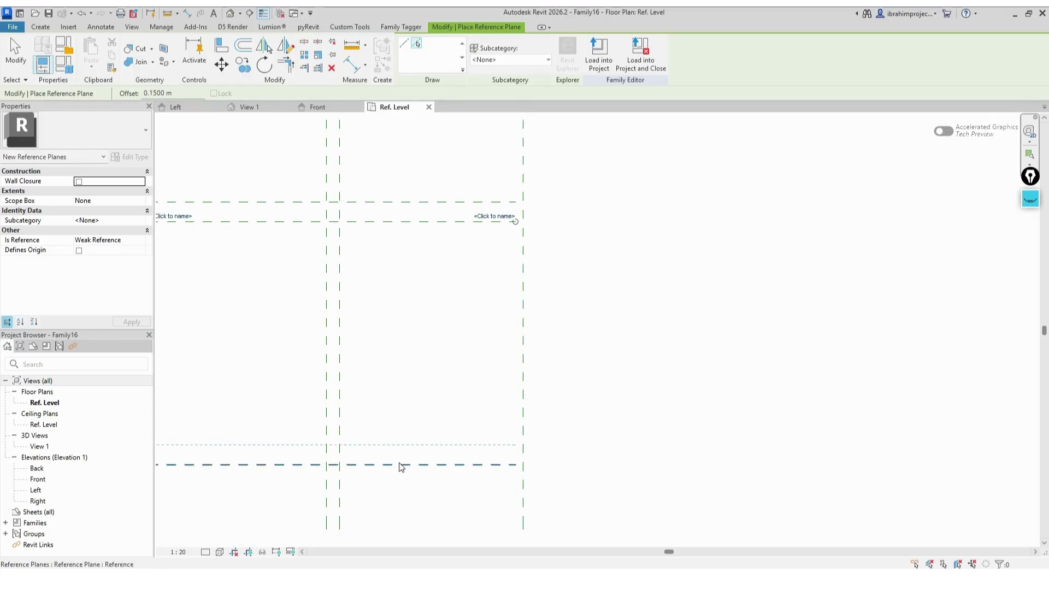
left_click(400, 464)
scroll(375, 333, "down", 3)
scroll(487, 354, "up", 2)
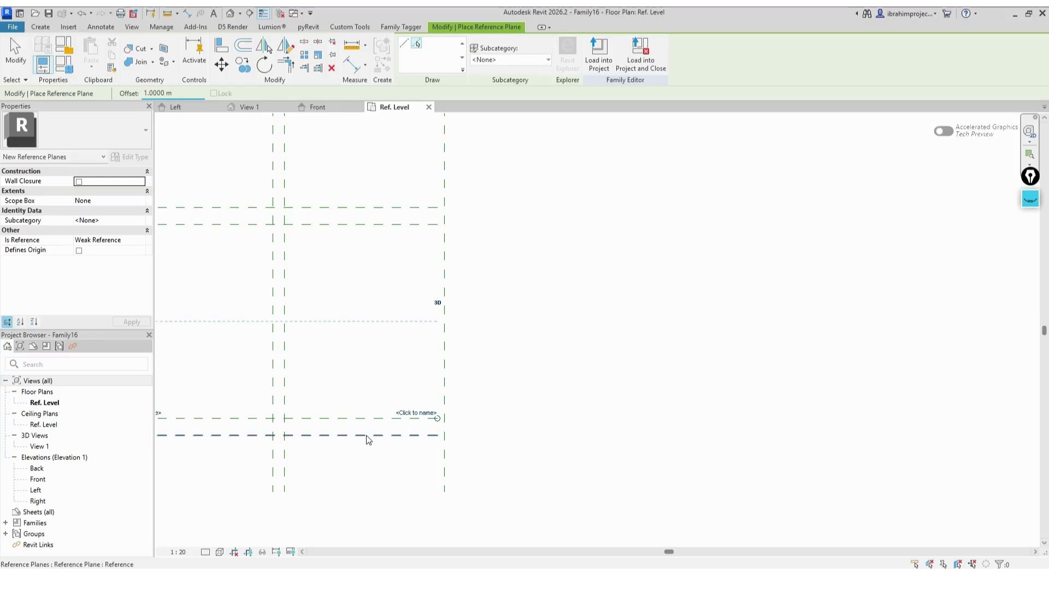
key("Escape")
key("Escape")
scroll(325, 346, "up", 2)
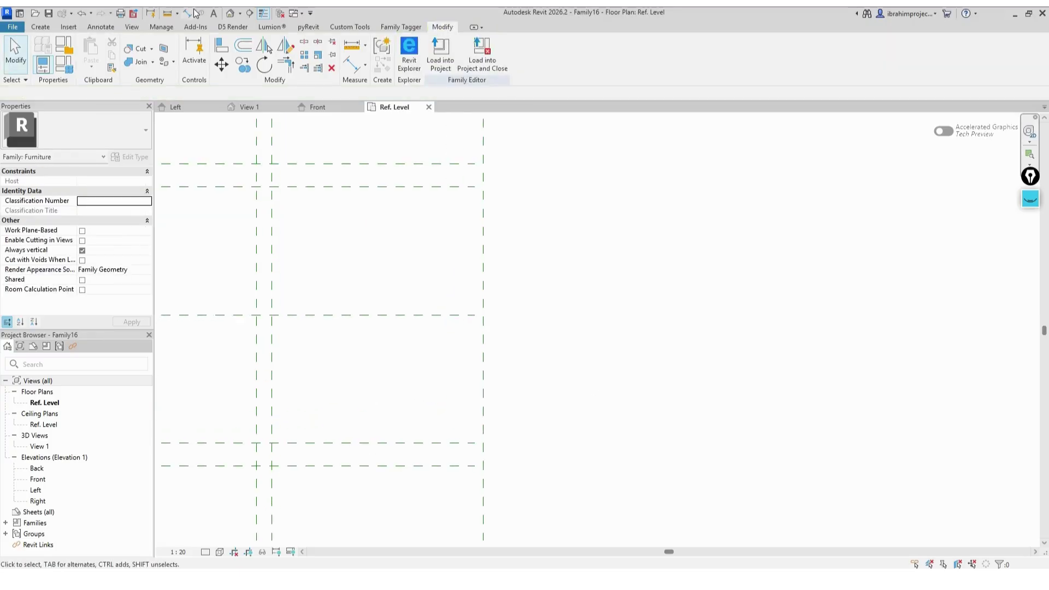
Step: Dimension the distance between the vertical centre plane and the far right reference plane, above the horizontal planes
left_click(191, 12)
left_click(257, 273)
left_click(483, 276)
scroll(470, 289, "down", 2)
left_click(418, 207)
key("Escape")
key("Escape")
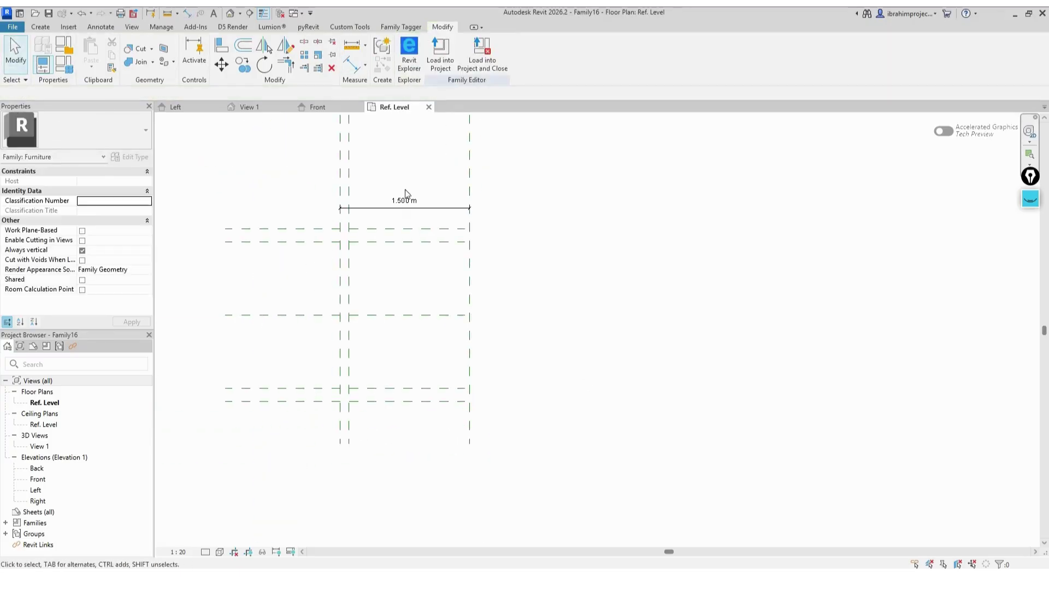
Step: Label the horizontal dimension with a new instance family parameter named L
left_click(405, 197)
left_click(513, 52)
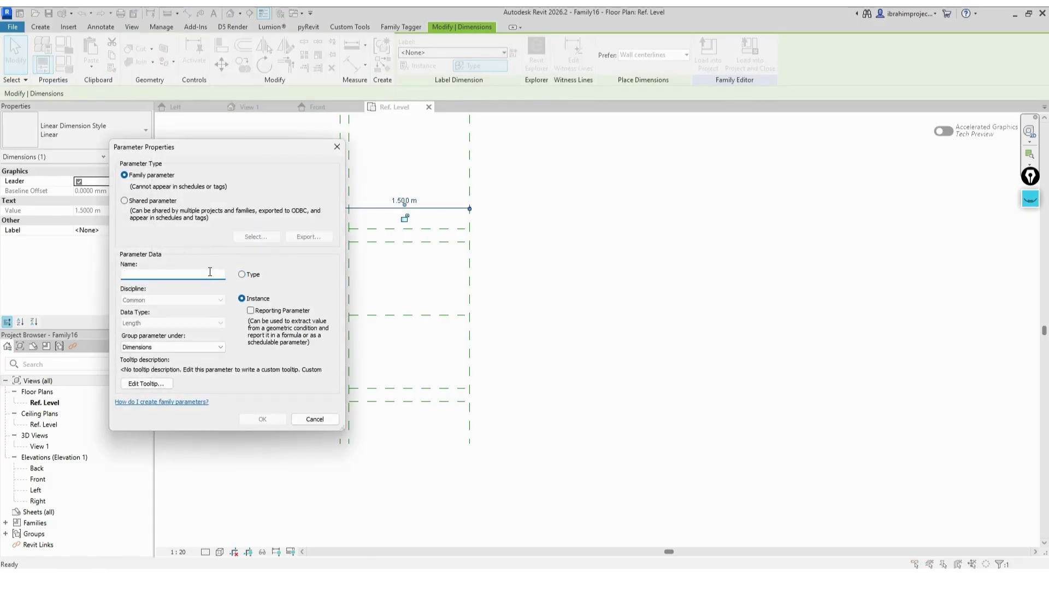
type("L")
left_click(262, 420)
key("Escape")
Step: Draw a 0.75 m reference line at 60° downward from the intersection of the second vertical and second horizontal reference planes
scroll(391, 328, "up", 1)
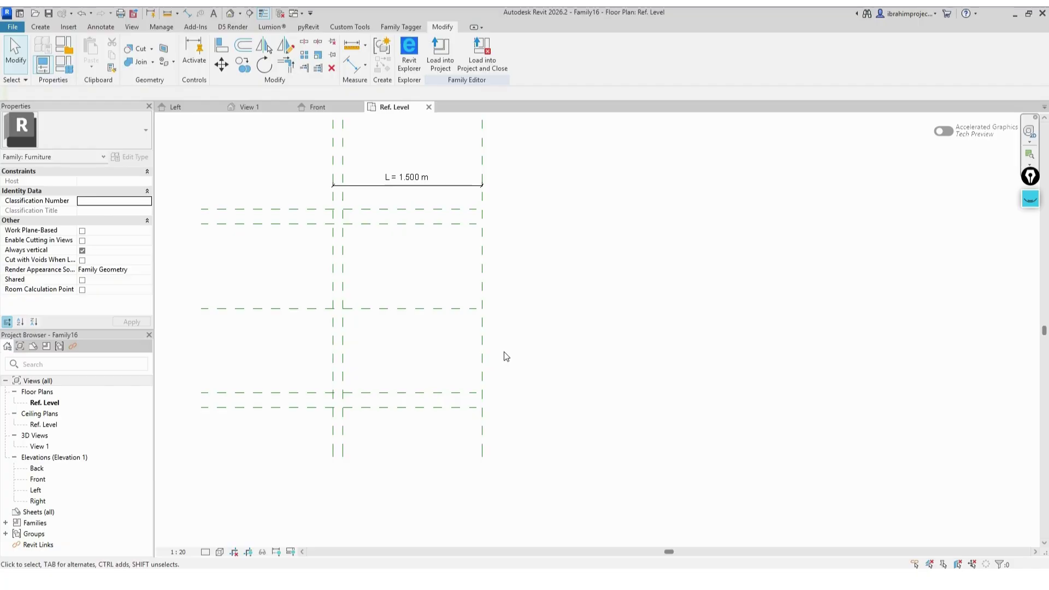
scroll(437, 274, "up", 1)
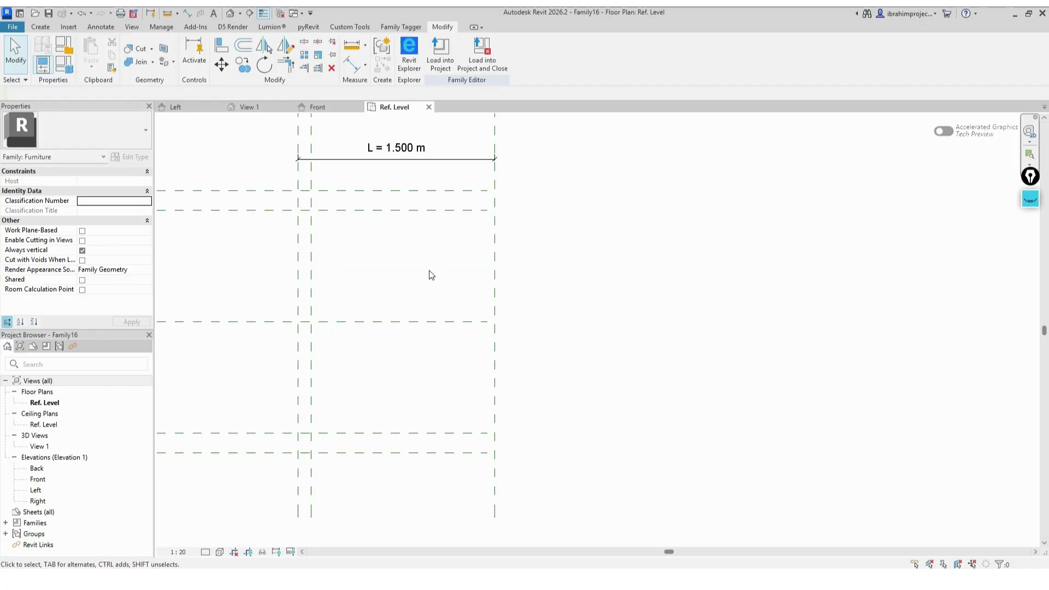
left_click(42, 28)
left_click(605, 52)
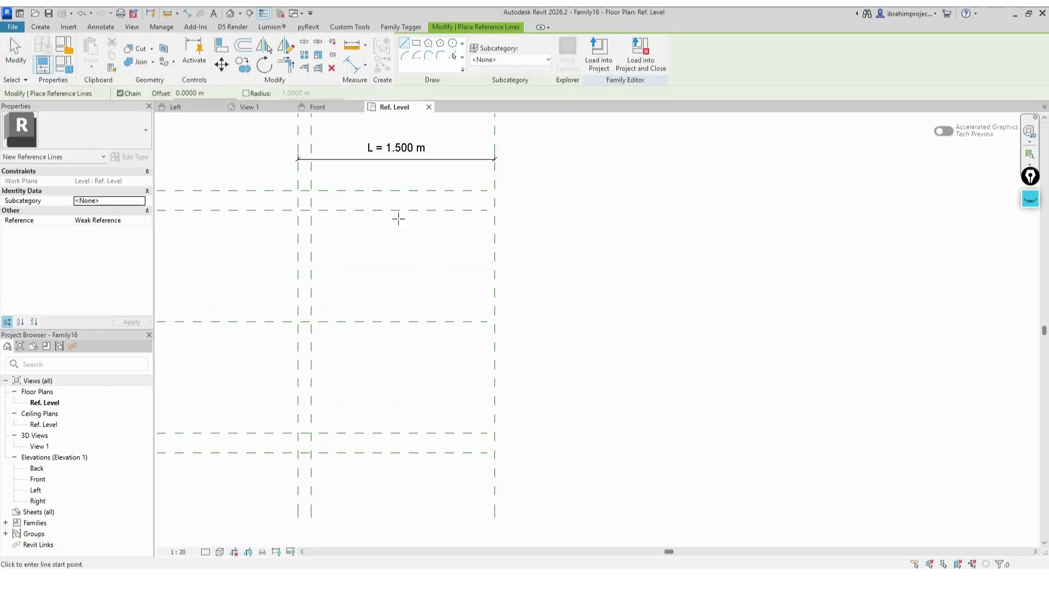
scroll(344, 220, "up", 1)
left_click(306, 208)
scroll(363, 316, "up", 3)
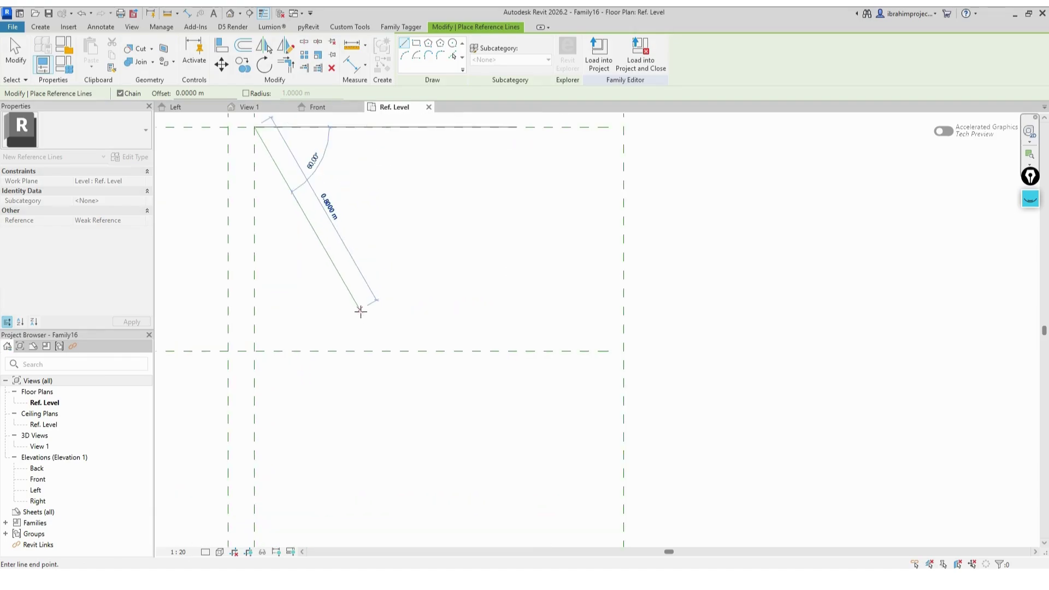
scroll(354, 299, "up", 1)
scroll(353, 295, "up", 2)
middle_click_drag(352, 295, 355, 355)
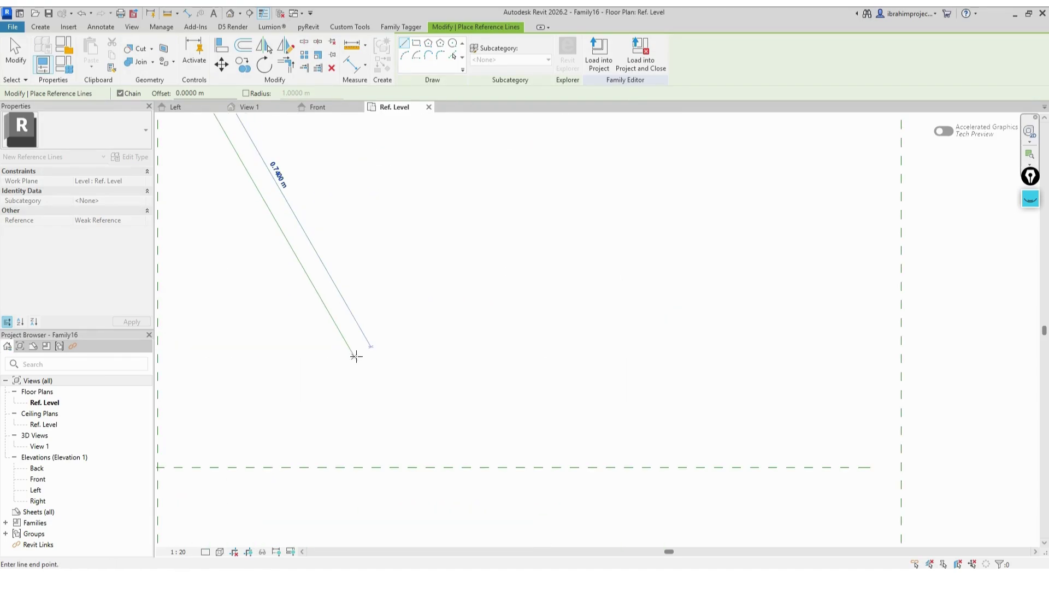
left_click(358, 360)
key("Escape")
key("Escape")
Step: Make the sloped reference line's length dimension permanent and move it to the left side of the line
scroll(361, 360, "down", 4)
left_click(332, 317)
scroll(331, 318, "up", 3)
left_click(348, 274)
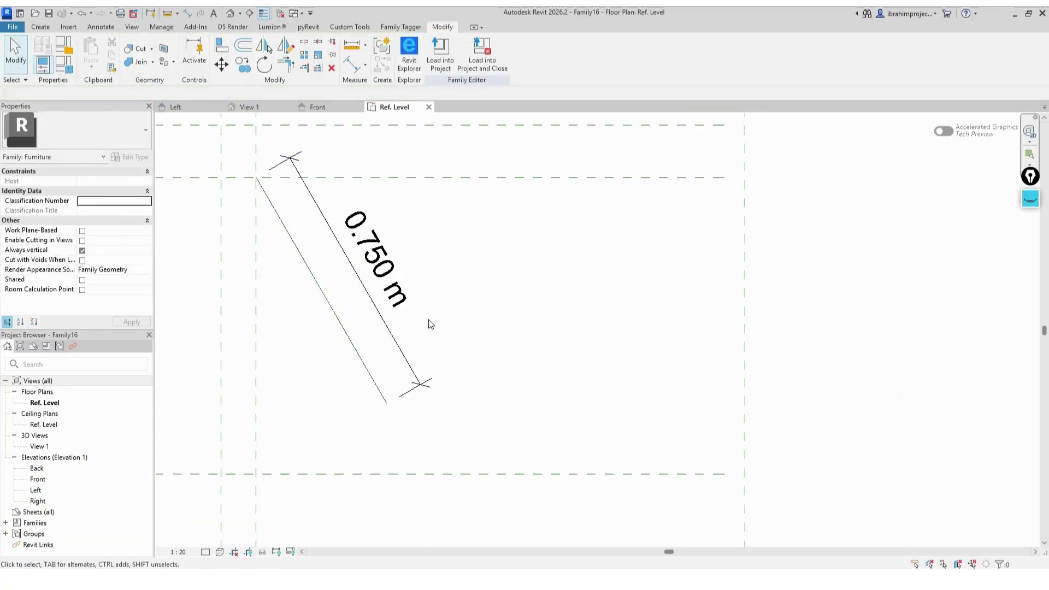
scroll(429, 323, "down", 1)
left_click(246, 360)
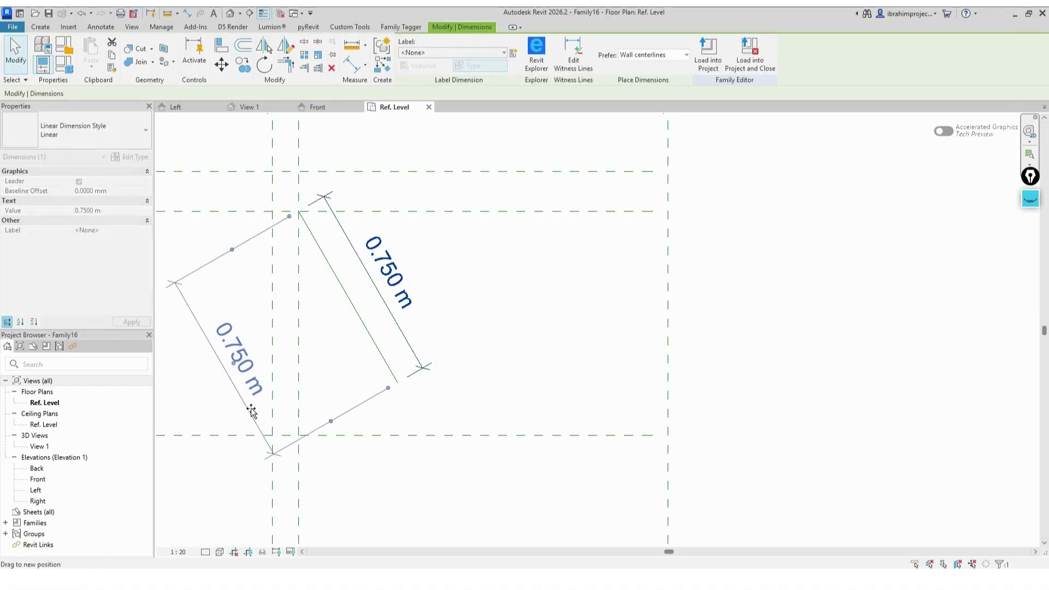
key("Escape")
Step: Align the sloped reference line's upper endpoint with the intersecting reference planes
scroll(276, 168, "up", 3)
key("a")
key("l")
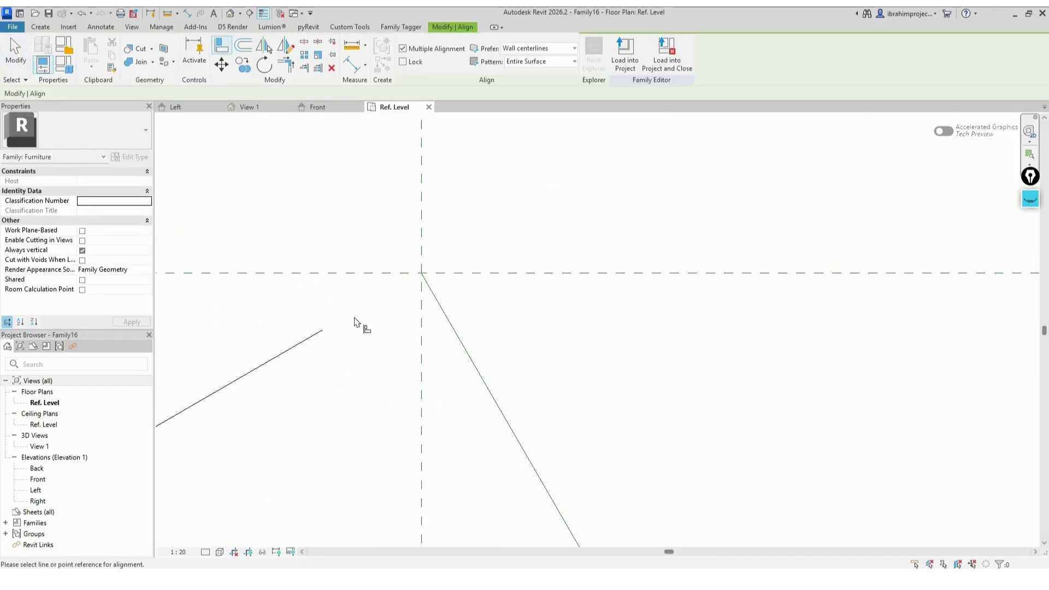
left_click(421, 274)
scroll(390, 233, "down", 6)
key("Escape")
key("Escape")
scroll(470, 295, "up", 1)
left_click(45, 29)
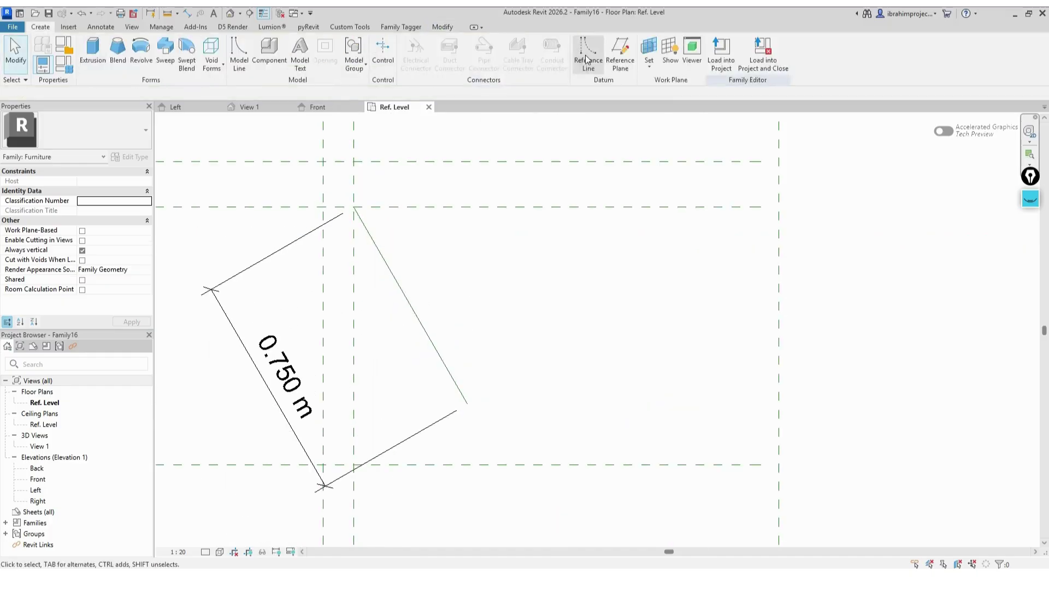
left_click(588, 55)
key("Escape")
Step: Mirror a copy of the sloped reference line about a vertical axis through its lower endpoint, forming a V
left_click(365, 226)
left_click(285, 46)
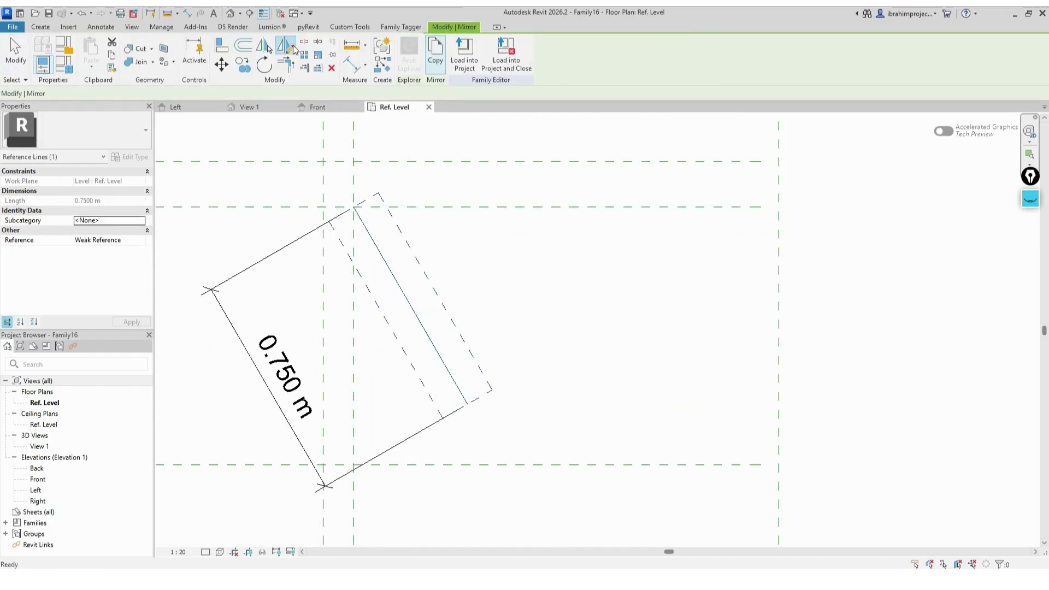
left_click(467, 404)
left_click(468, 307)
key("Escape")
Step: Align the mirrored reference line's upper endpoint with the second horizontal reference plane
scroll(634, 218, "up", 2)
scroll(636, 221, "up", 2)
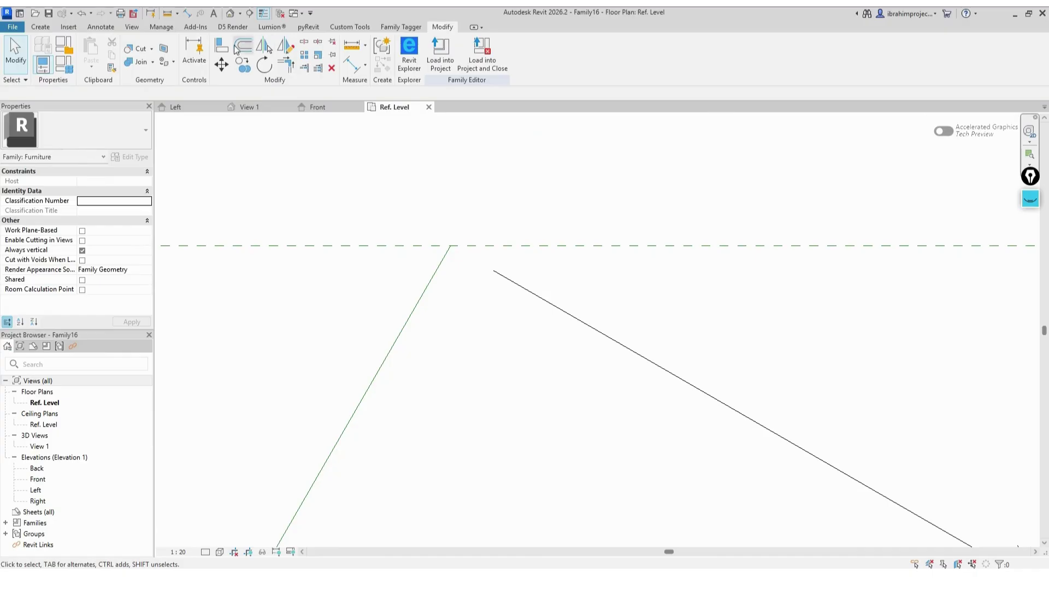
key("a")
key("l")
left_click(451, 246)
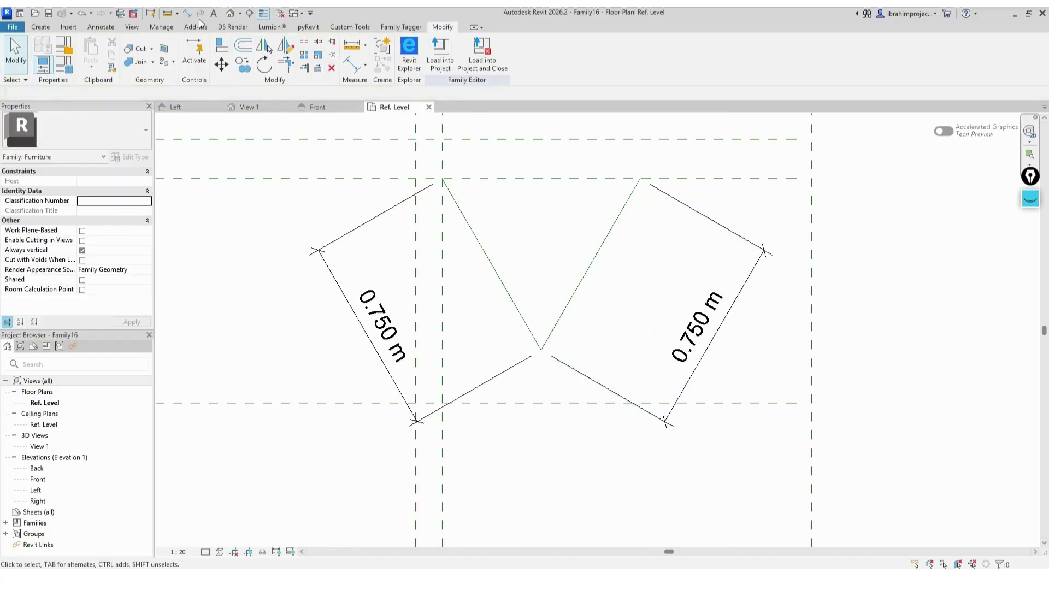
Step: Add an angular dimension between the second vertical reference plane and the left sloped reference line
left_click(177, 13)
left_click(187, 13)
left_click(465, 54)
left_click(442, 243)
left_click(487, 256)
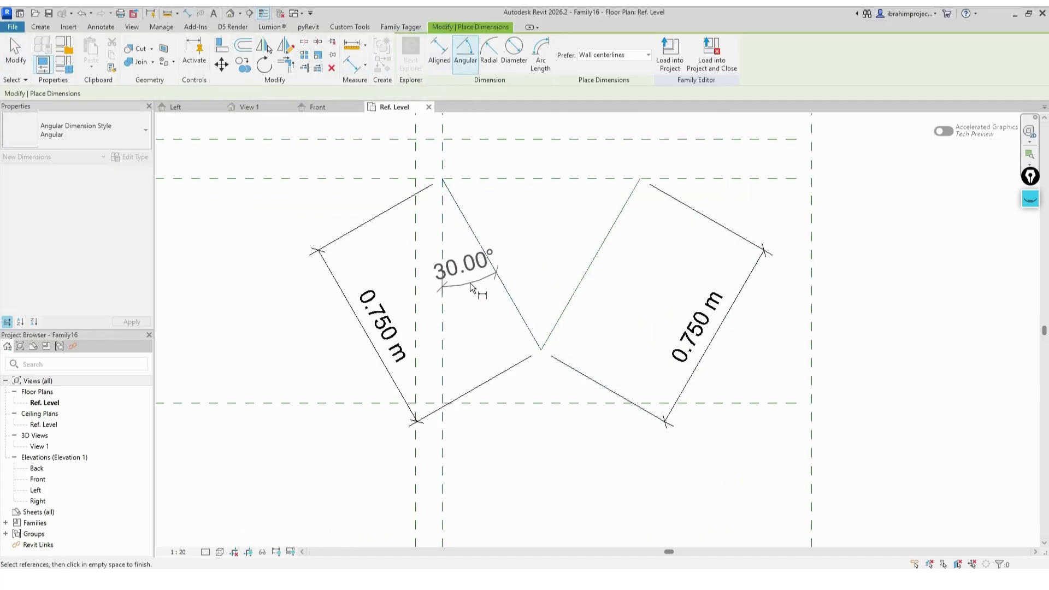
left_click(469, 282)
Step: Add an angular dimension between the two sloped reference lines, placed inside the V near its upper end
left_click(523, 313)
left_click(561, 313)
left_click(539, 212)
key("Escape")
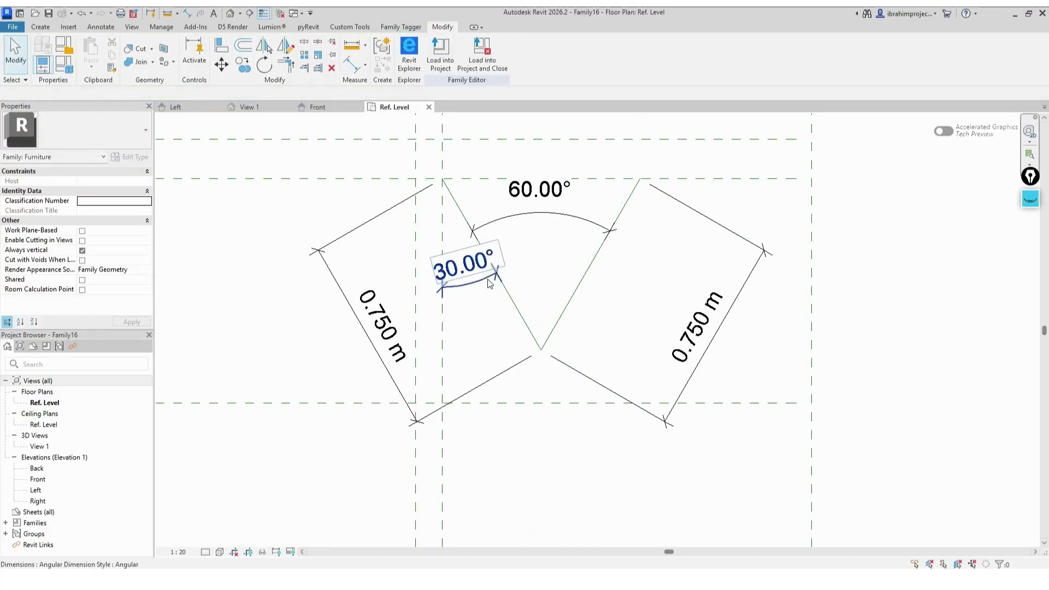
Step: Label the angular dimension between the vertical reference plane and left sloped line with a new instance parameter named Opening
left_click(489, 283)
left_click(509, 429)
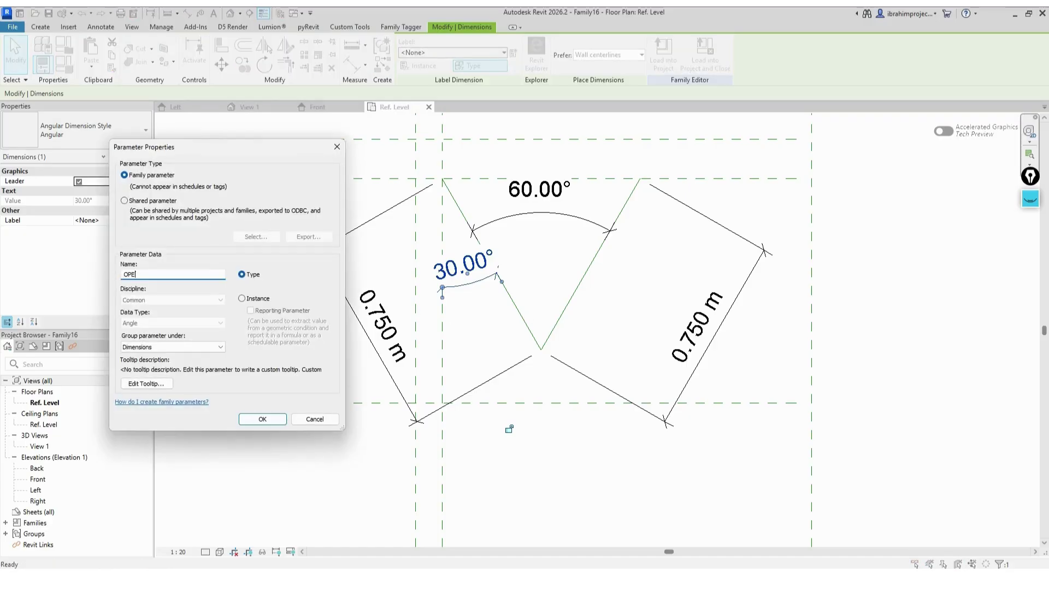
left_click(242, 298)
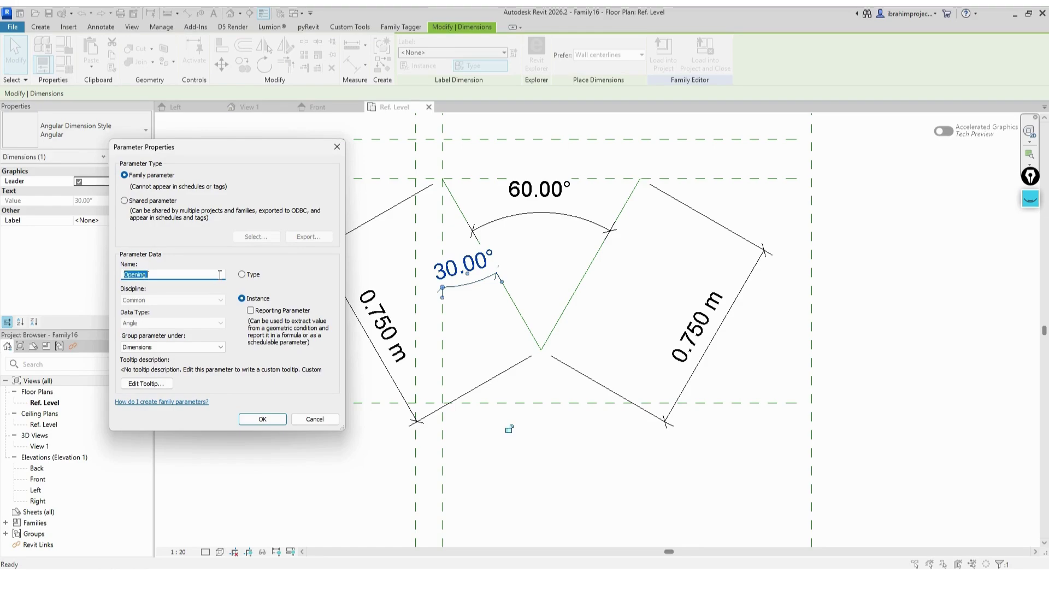
left_click(272, 419)
left_click(501, 409)
Step: Set the plan view scale to 1:2
left_click(178, 551)
left_click(192, 410)
scroll(574, 206, "up", 2)
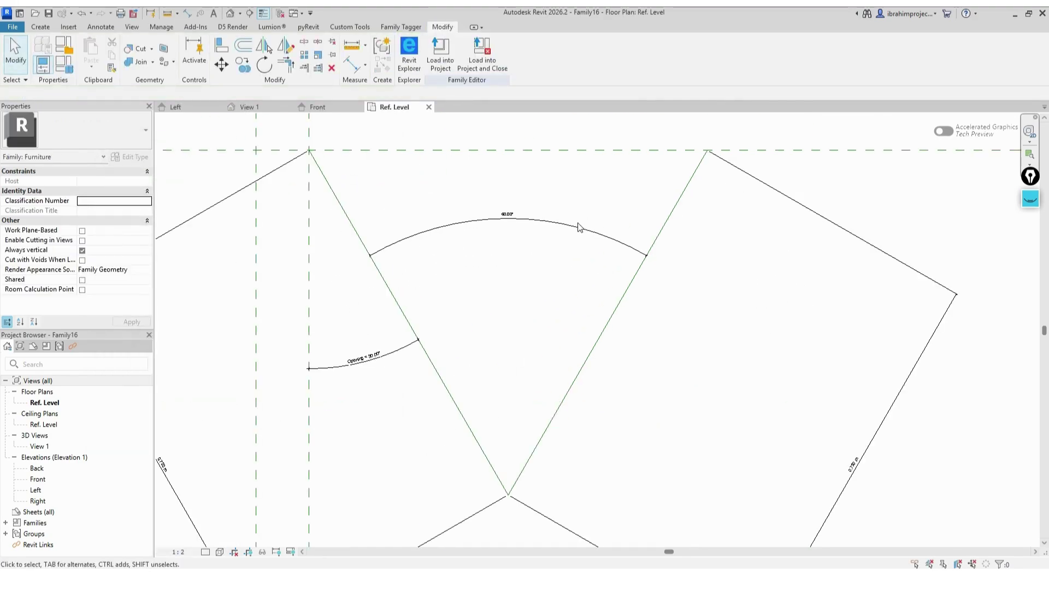
Step: Label the angular dimension between the two sloped reference lines with a new instance parameter named Opening 2
left_click(579, 227)
left_click(513, 53)
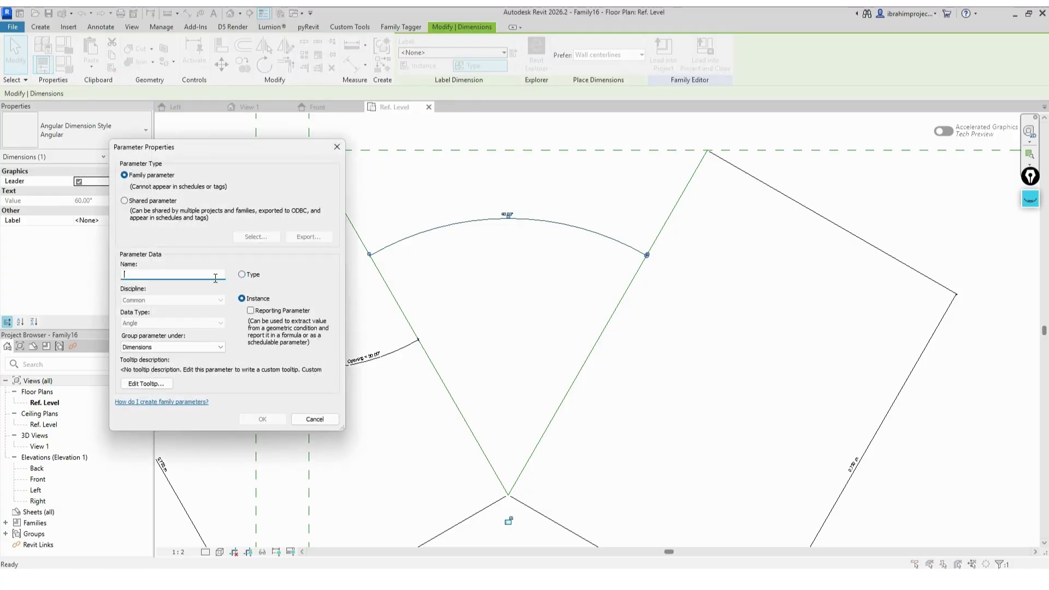
left_click(257, 418)
key("Escape")
scroll(526, 330, "down", 4)
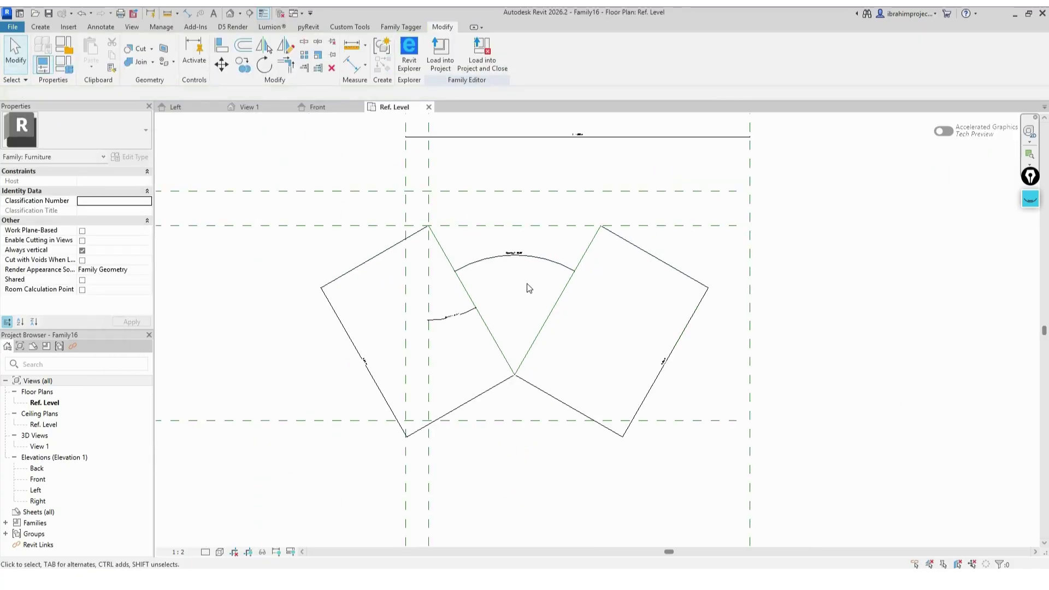
Step: Give the Opening 2 parameter the formula 2 * Opening in the family types
left_click(64, 64)
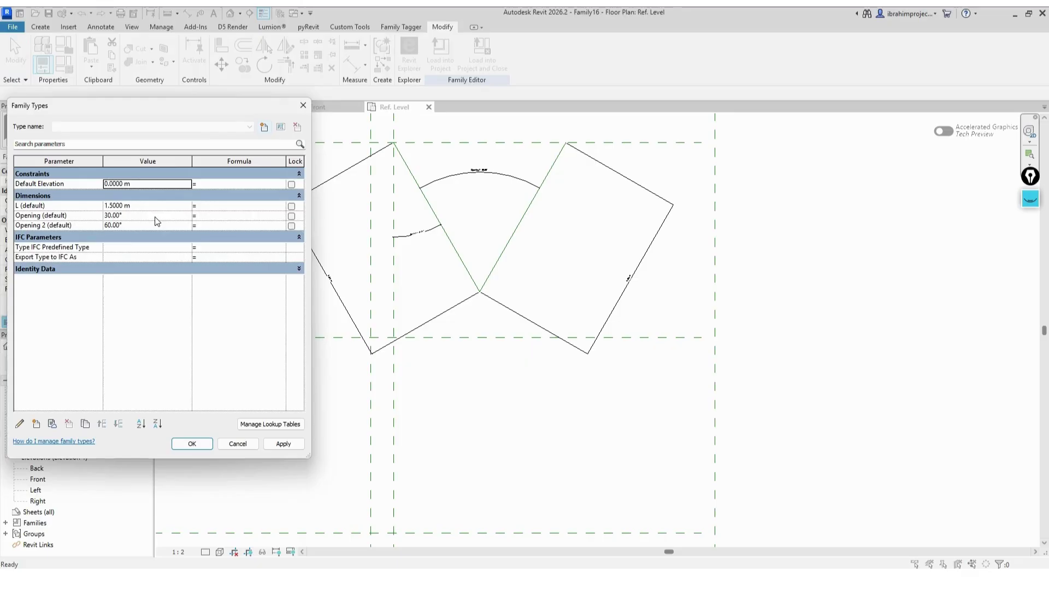
left_click(227, 224)
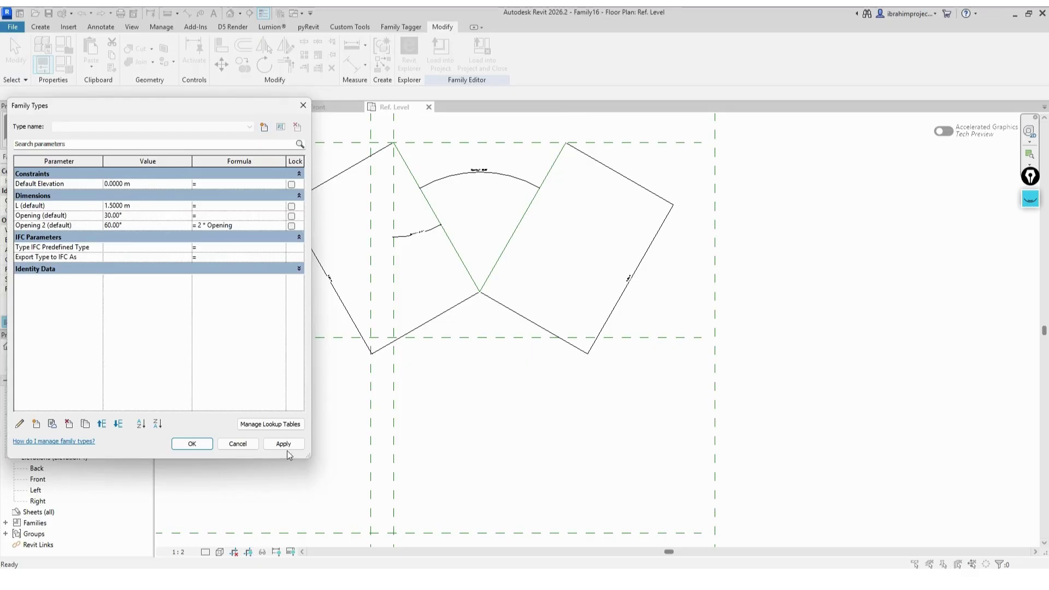
left_click(207, 443)
Step: Set the Opening parameter to 60° in the family types and apply it to the model
left_click(63, 64)
left_click(162, 216)
type("60")
left_click(163, 196)
left_click(294, 445)
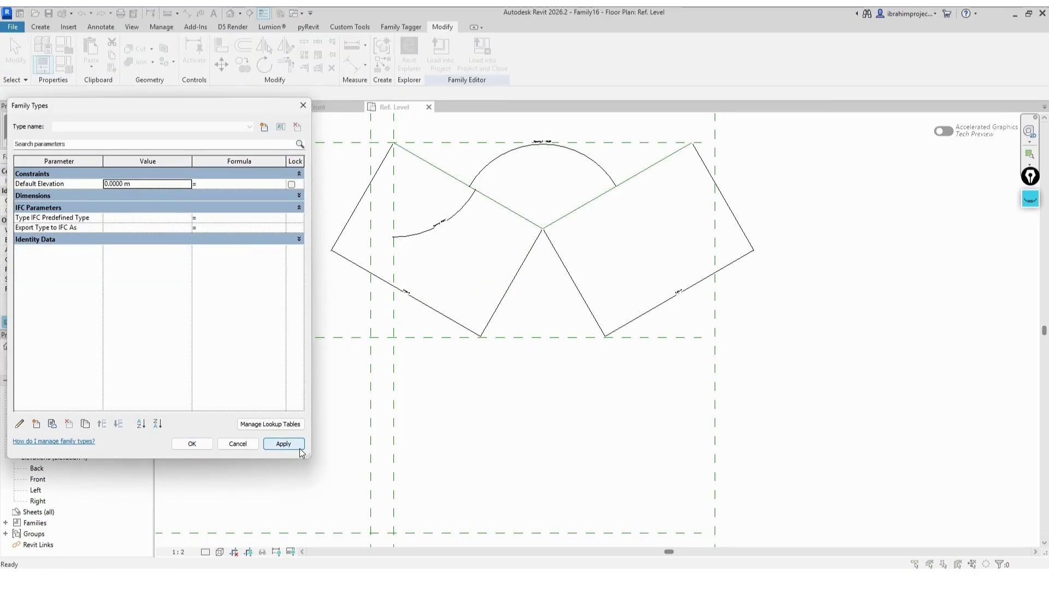
left_click(198, 443)
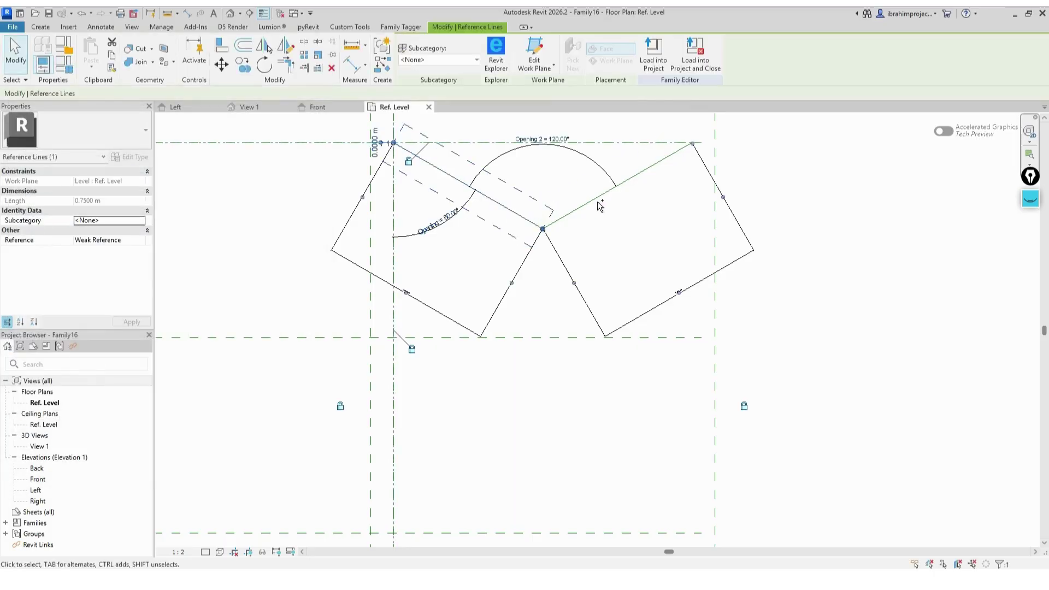
Step: Mirror a copy of the two sloped reference lines about the middle horizontal reference plane
left_click(266, 47)
left_click(512, 336)
middle_click_drag(537, 388, 528, 251)
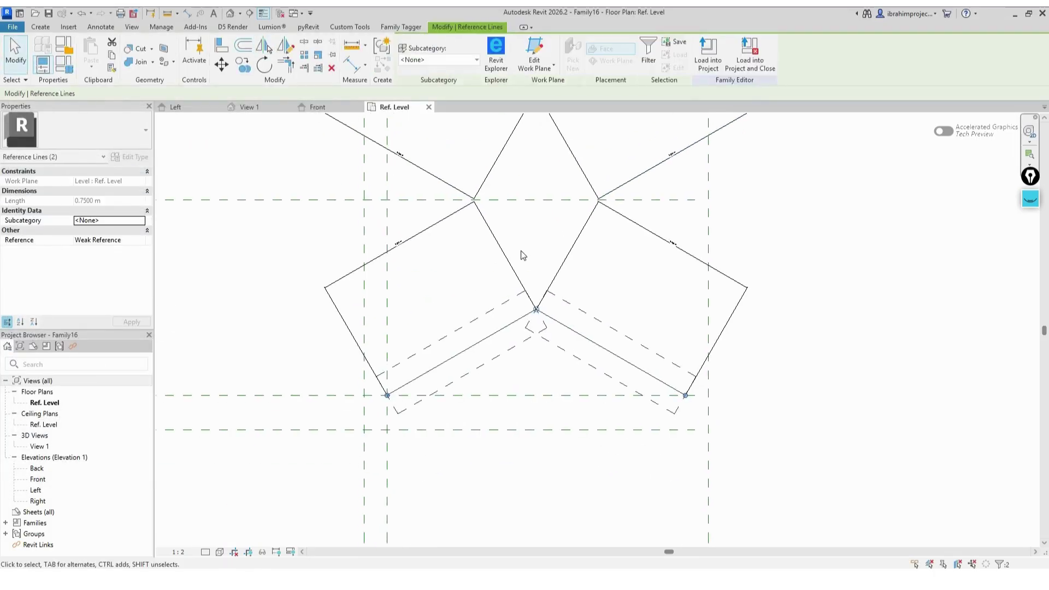
key("Escape")
Step: Align and lock the lower endpoints of the mirrored reference lines to the horizontal reference plane running through them
scroll(388, 396, "up", 5)
key("a")
key("l")
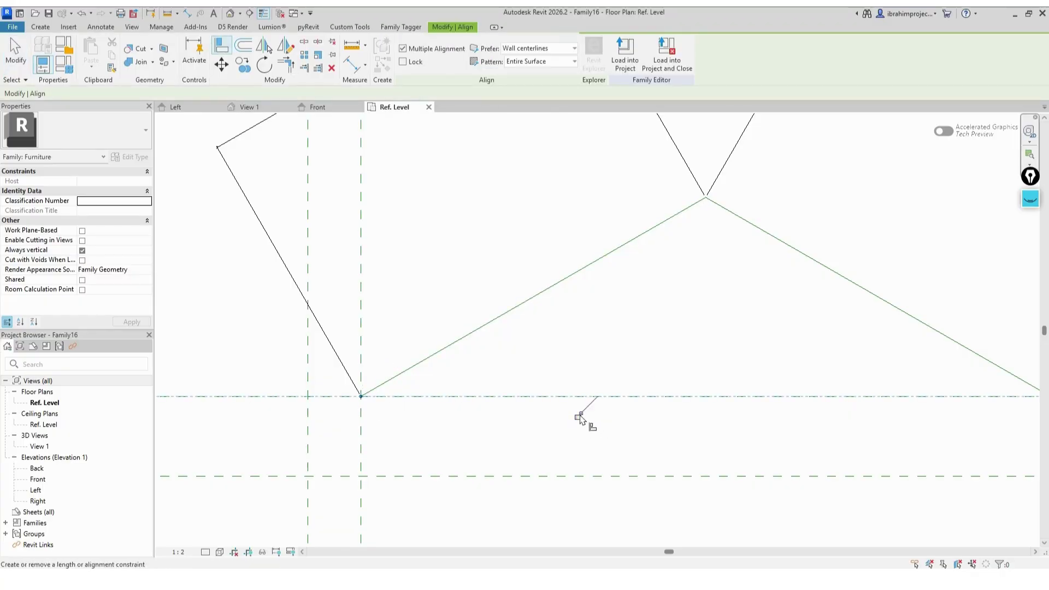
scroll(595, 415, "down", 3)
scroll(610, 412, "up", 2)
left_click(622, 401)
left_click(692, 400)
left_click(414, 421)
key("Escape")
key("Escape")
scroll(603, 437, "down", 3)
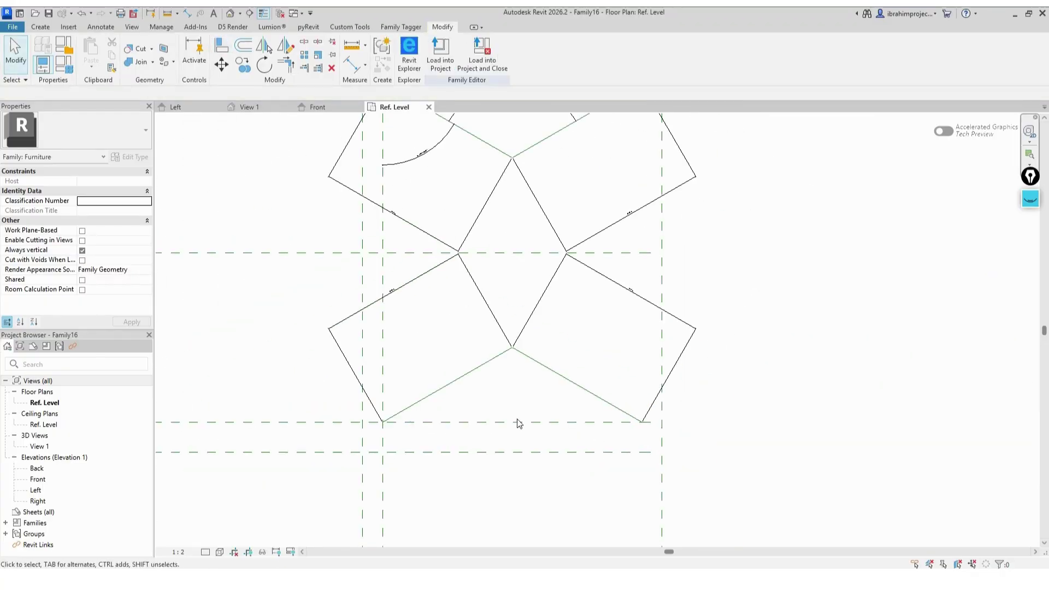
Step: Add angular dimensions between the second vertical reference plane and lower left sloped line, and between the two lower sloped lines
middle_click_drag(444, 274, 419, 337)
left_click(187, 14)
left_click(464, 55)
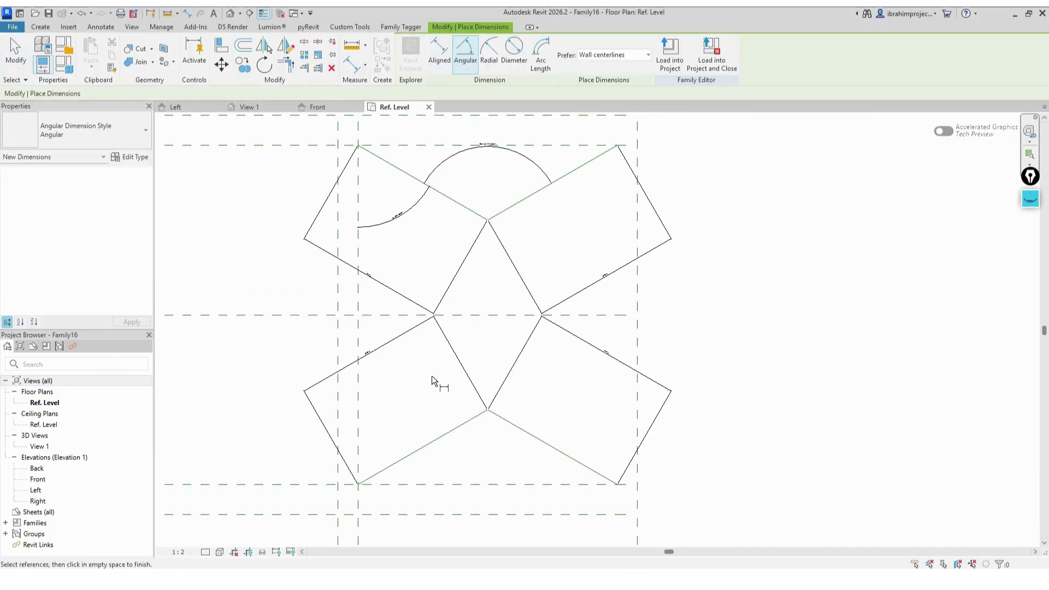
left_click(389, 466)
left_click(407, 418)
left_click(463, 424)
left_click(512, 423)
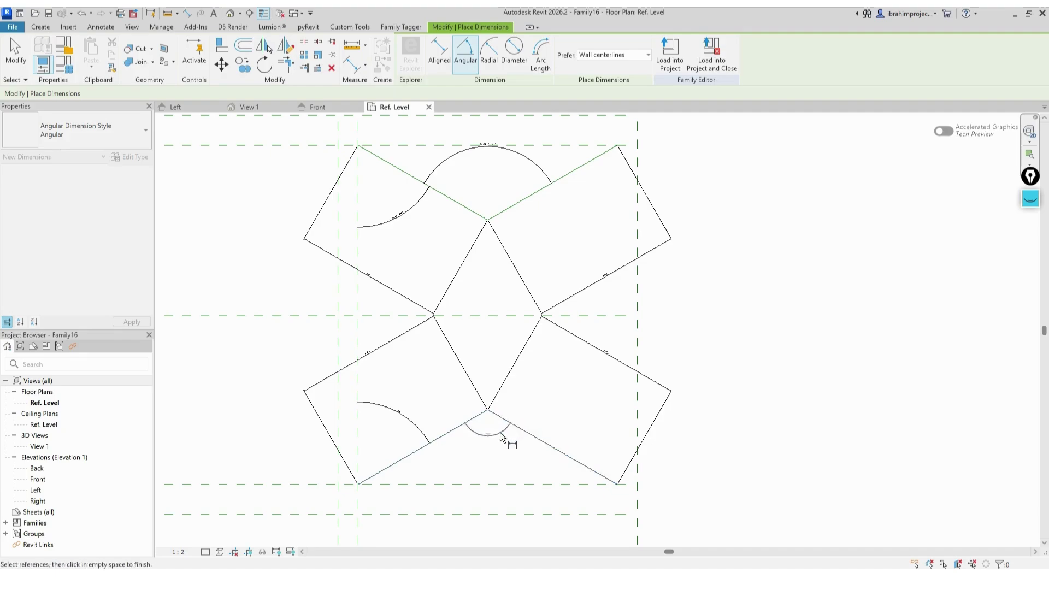
left_click(497, 450)
key("Escape")
key("Escape")
Step: Label the lower left angular dimension with Opening and the one between the two lower lines with Opening 2
left_click(416, 427)
left_click(440, 53)
left_click(437, 89)
left_click(473, 449)
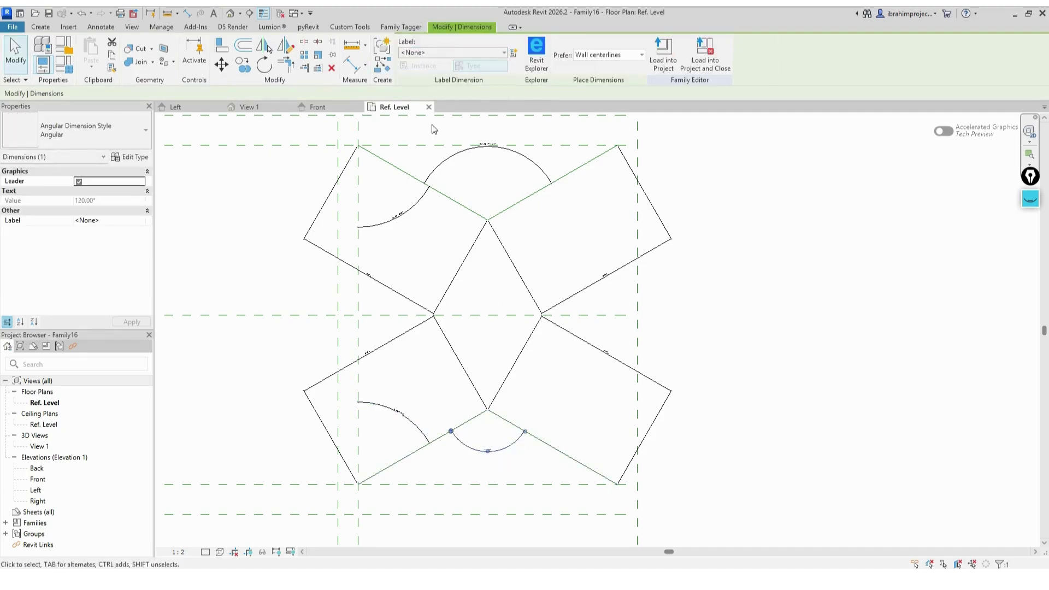
left_click(440, 53)
left_click(448, 100)
left_click(780, 278)
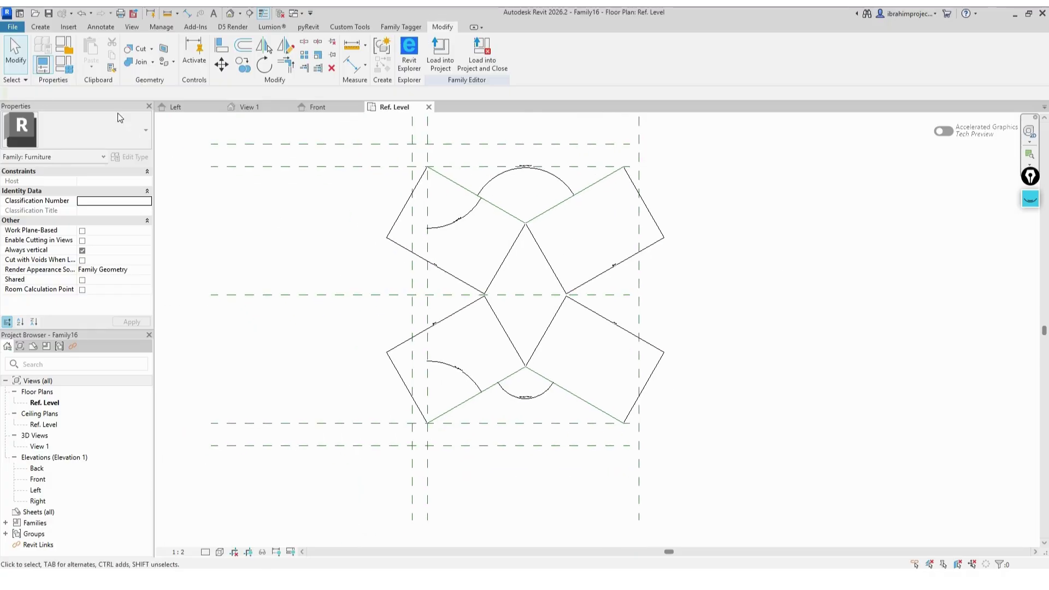
Step: Set the Opening parameter to 30° in the family types and apply it to both pairs of reference lines
left_click(64, 47)
left_click(146, 213)
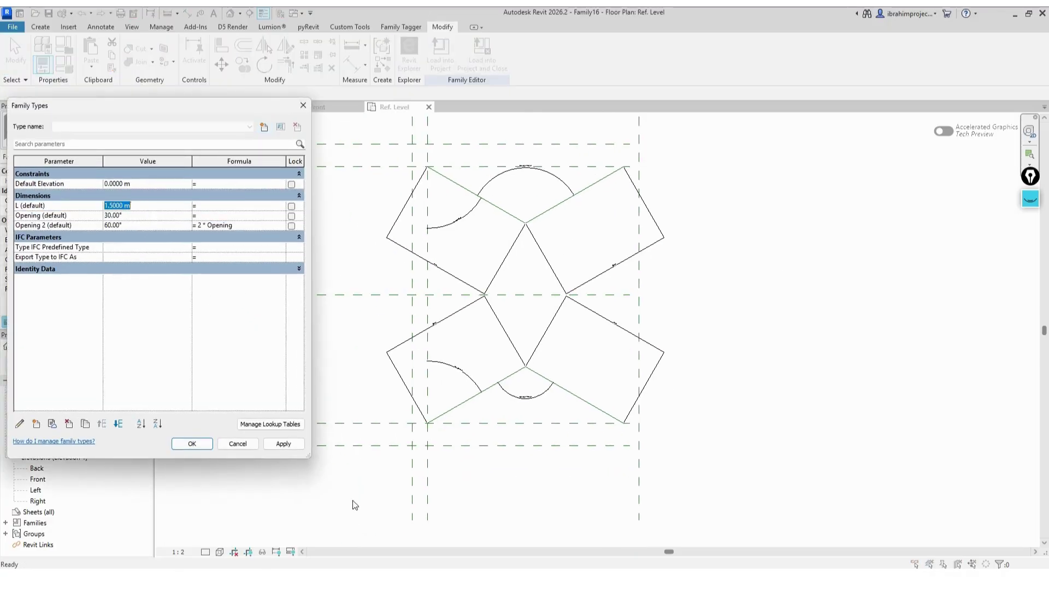
left_click(276, 448)
key("Return")
scroll(655, 355, "up", 1)
middle_click_drag(652, 352, 658, 381)
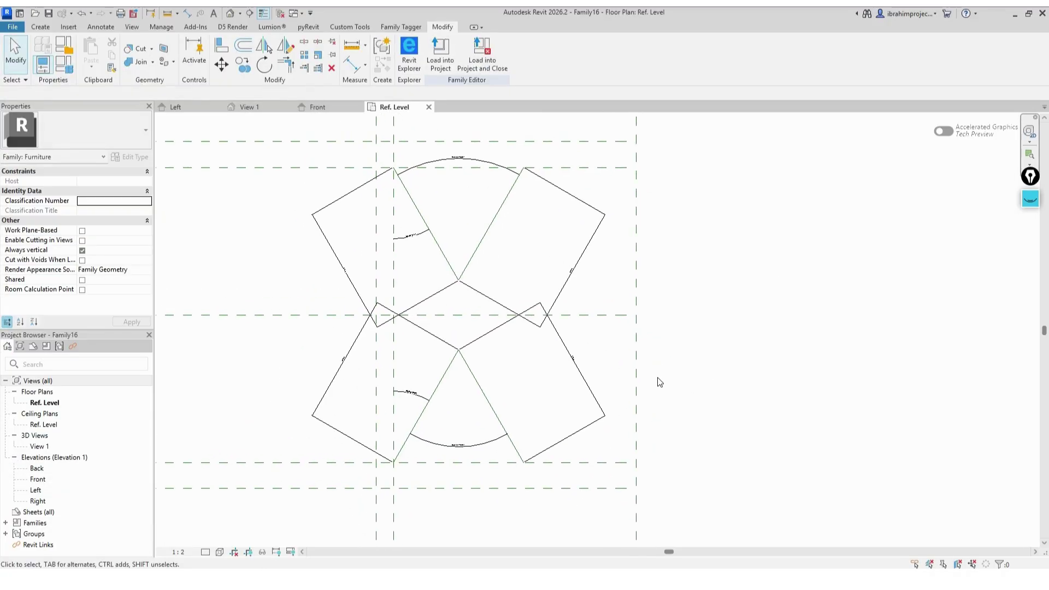
Step: Close the inactive views and create a new family from the furniture template
left_click(132, 27)
left_click(275, 55)
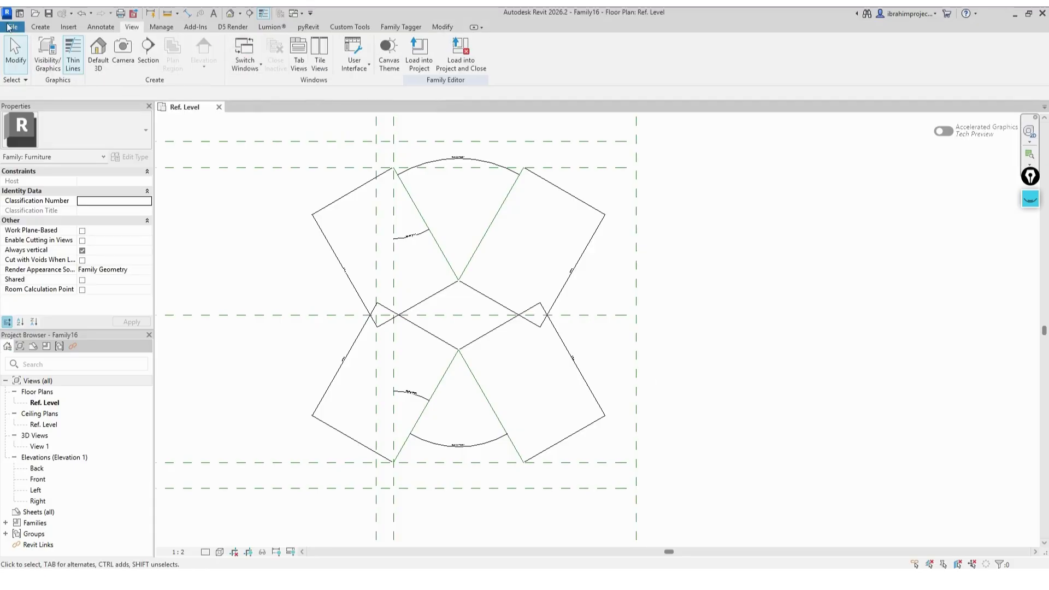
left_click(12, 27)
mouse_move(68, 68)
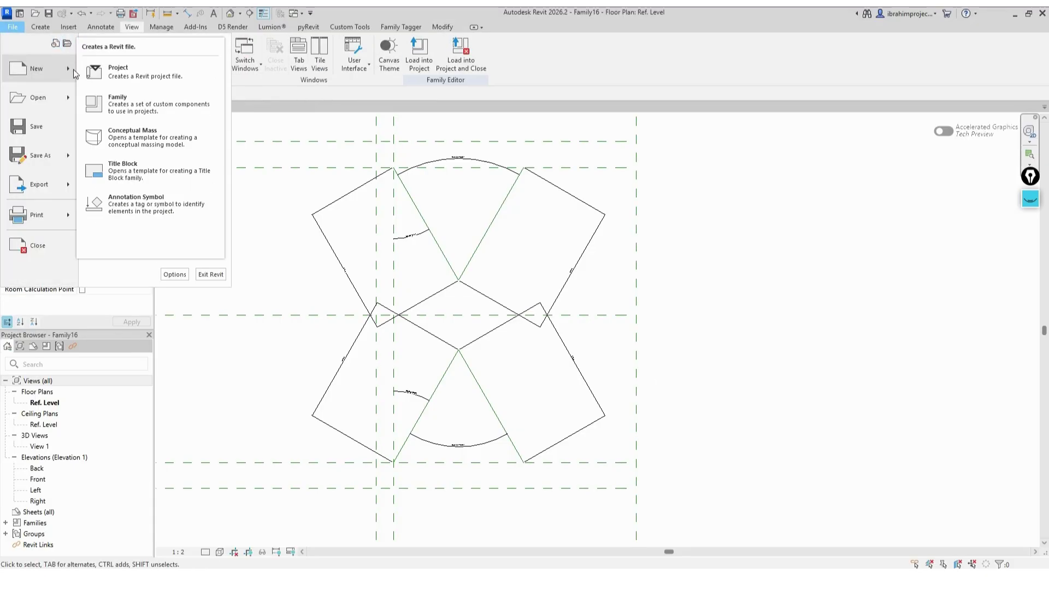
left_click(100, 98)
double_click(552, 211)
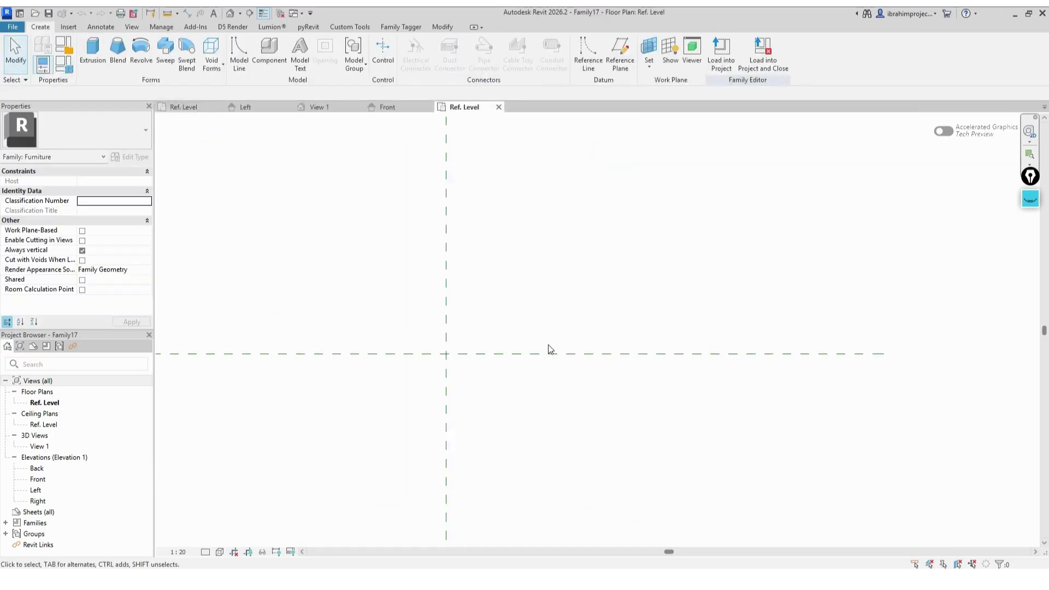
Step: Set the new family's length units to meters with 3 decimal places and the m unit symbol
key("u")
key("n")
left_click(571, 254)
left_click(575, 235)
left_click(521, 284)
left_click(493, 261)
left_click(481, 300)
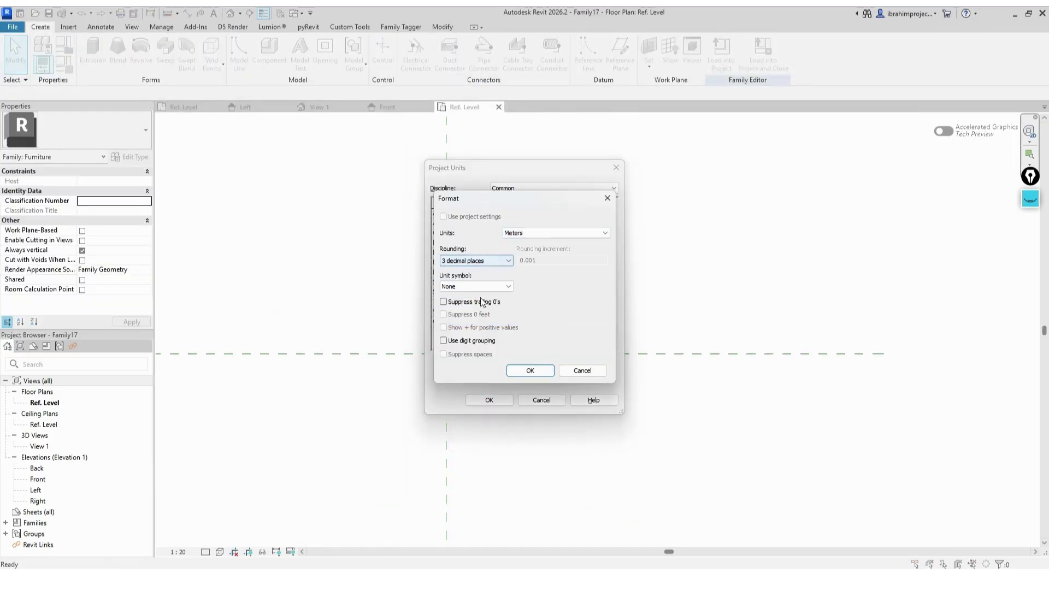
left_click(480, 286)
left_click(480, 304)
left_click(519, 371)
left_click(502, 400)
Step: Create a circular extrusion of about 0.02 m radius centred on the intersection of the two reference planes
left_click(92, 53)
scroll(423, 336, "up", 2)
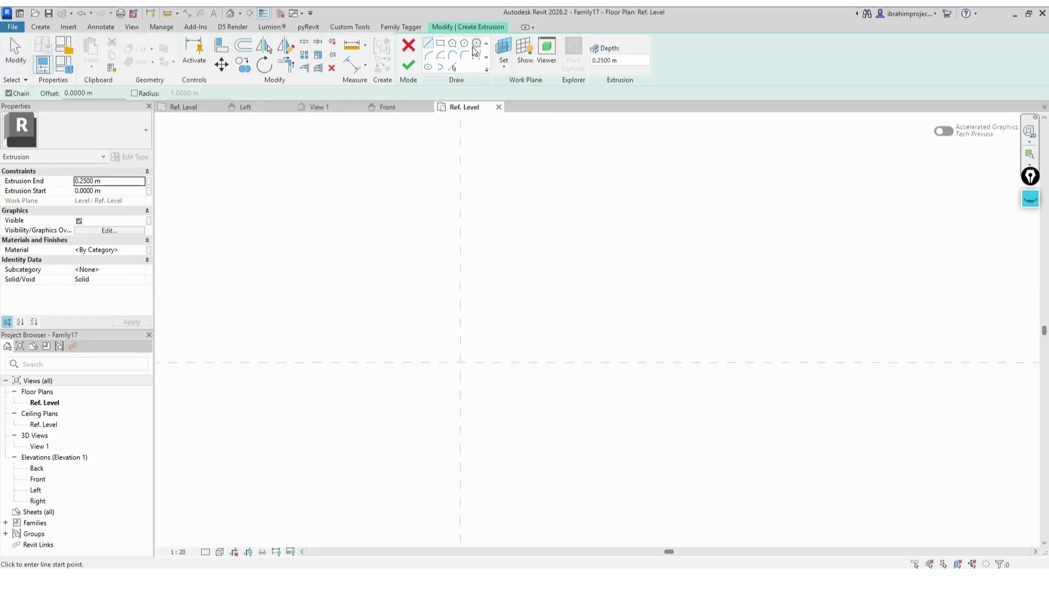
left_click(476, 43)
left_click(460, 362)
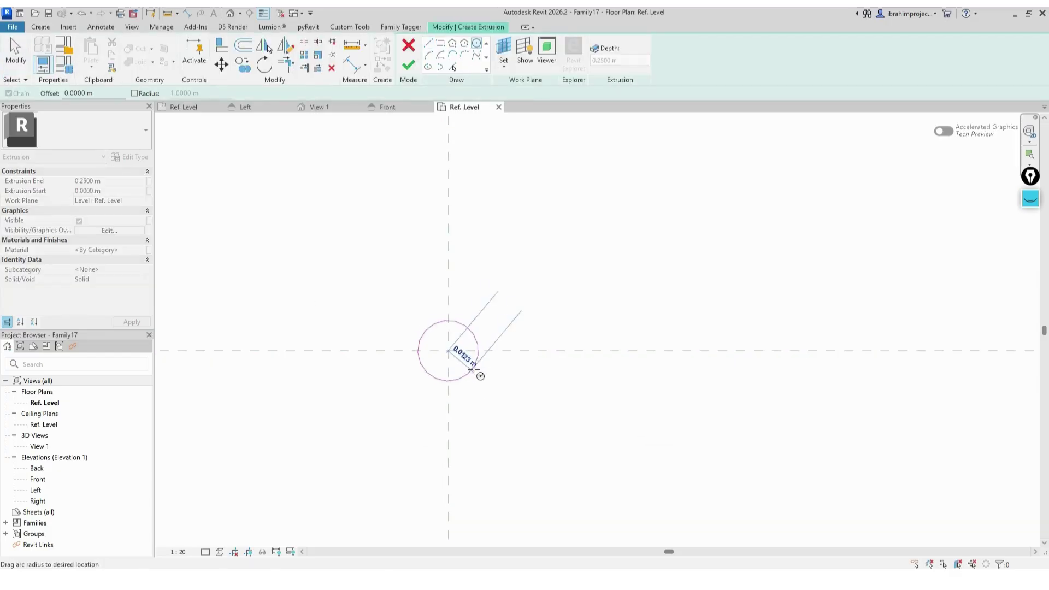
left_click(497, 351)
left_click(408, 64)
Step: Load the cylinder family into the sun shade family and place an instance beside the apex of the lower reference lines
left_click(41, 27)
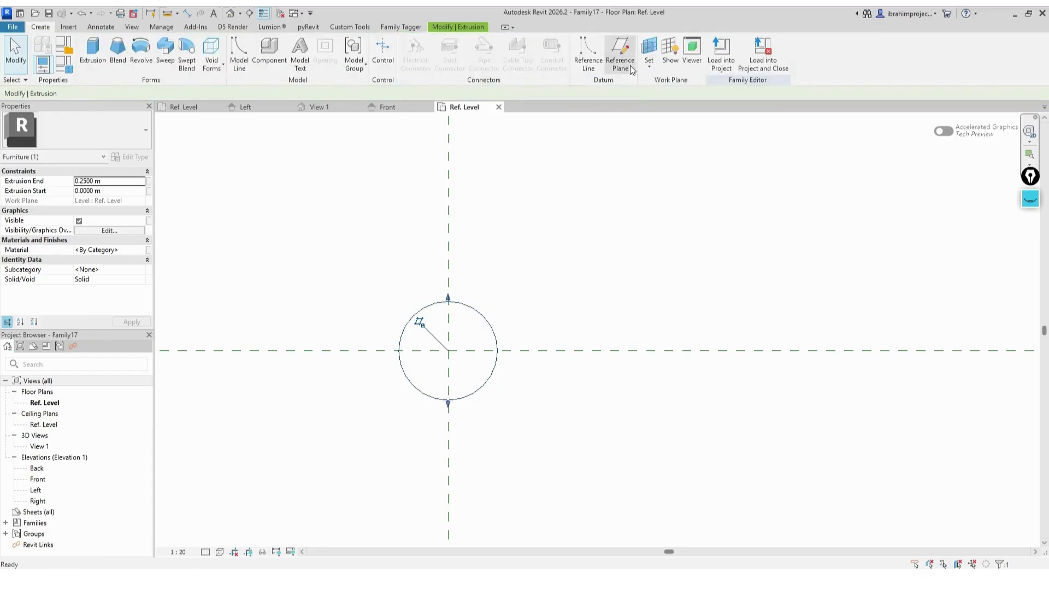
left_click(630, 62)
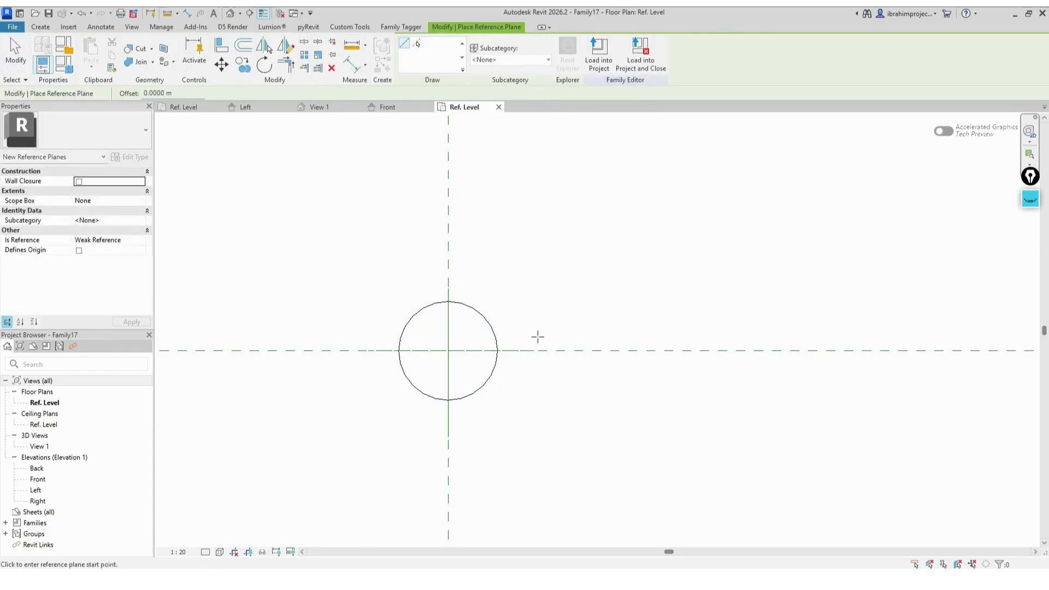
left_click(598, 60)
left_click(512, 419)
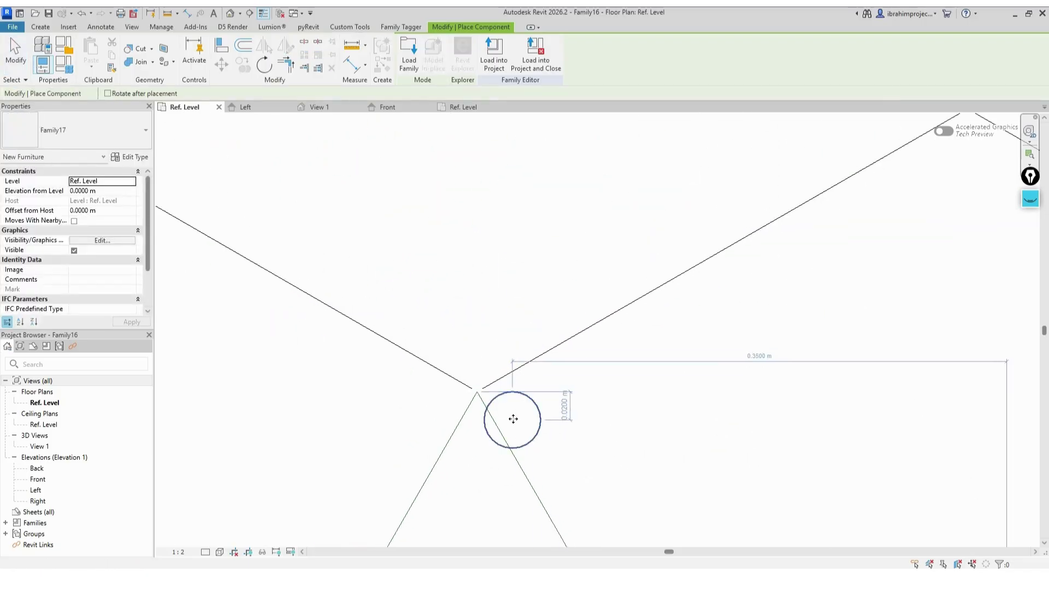
Step: Align the cylinder's vertical and horizontal centre references to the apex of the lower reference lines and lock both alignments
key("a")
key("l")
left_click(477, 391)
left_click(513, 437)
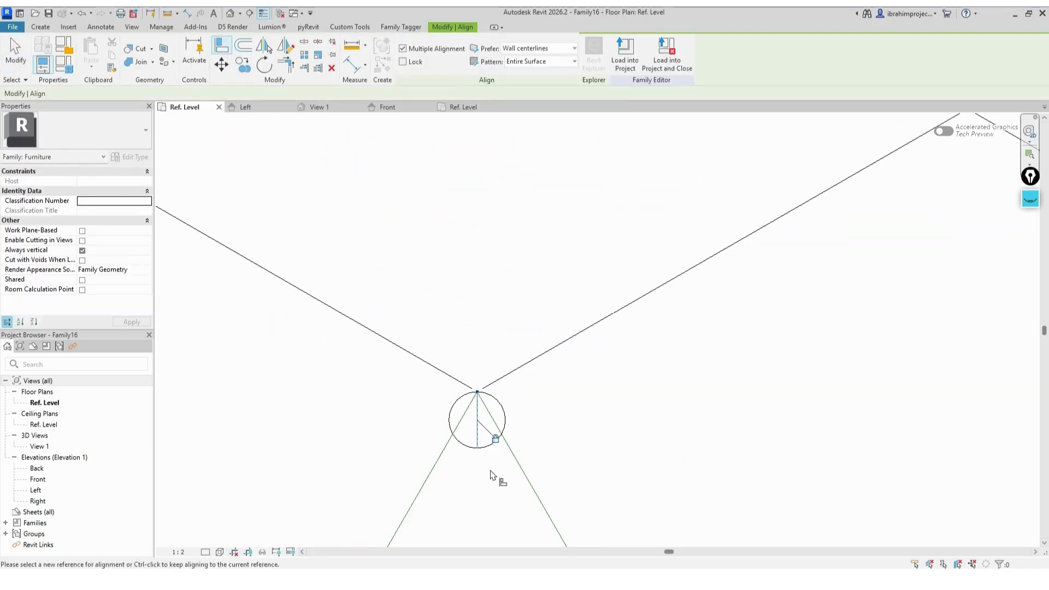
left_click(479, 420)
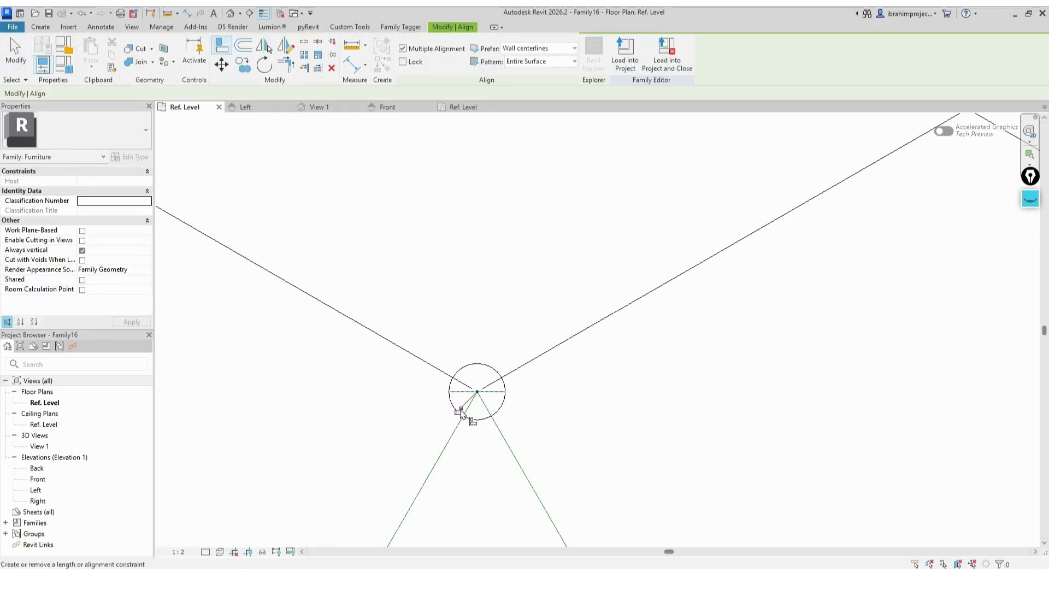
left_click(460, 410)
scroll(474, 458, "down", 3)
key("Escape")
key("Escape")
Step: Copy the cylinder component to a spot just beside the meeting point of the upper reference lines
left_click(484, 438)
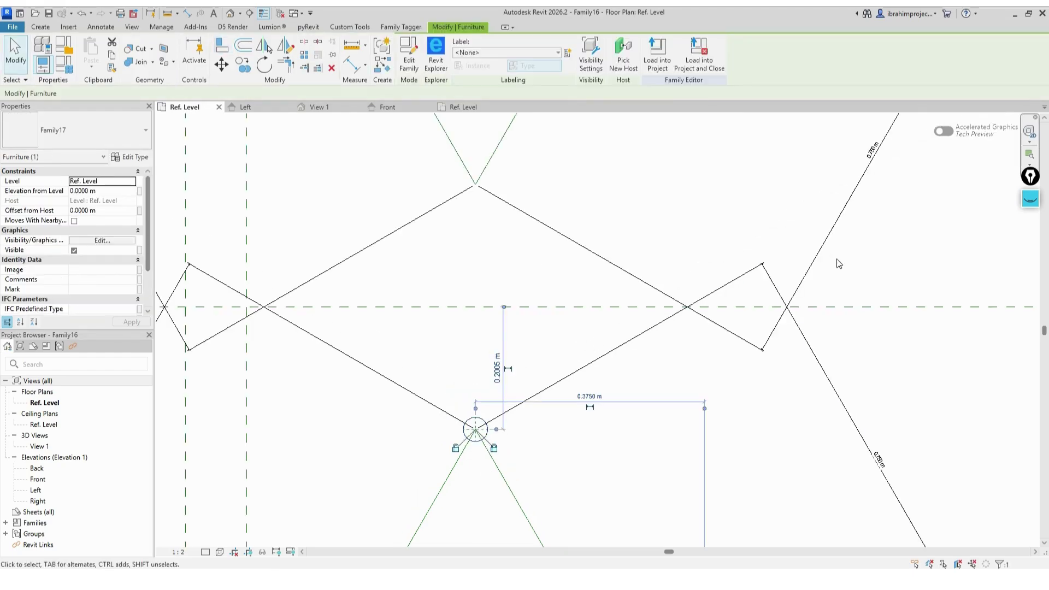
scroll(579, 237, "down", 5)
scroll(538, 339, "up", 1)
middle_click_drag(538, 340, 502, 431)
scroll(498, 458, "up", 2)
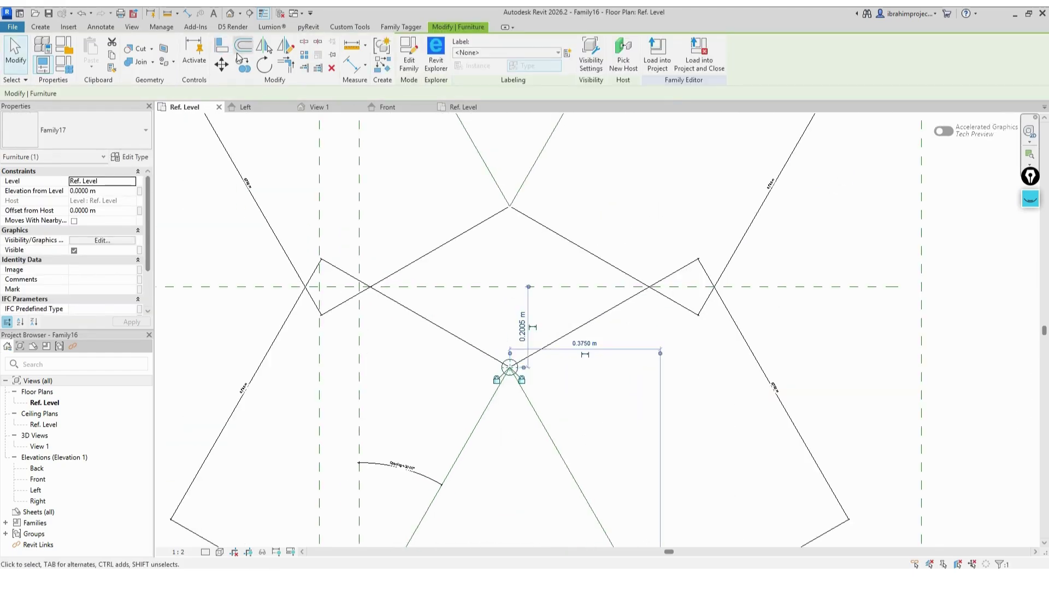
left_click(242, 64)
scroll(516, 361, "up", 3)
left_click(498, 379)
scroll(459, 449, "down", 3)
key("Escape")
key("Escape")
scroll(383, 156, "up", 3)
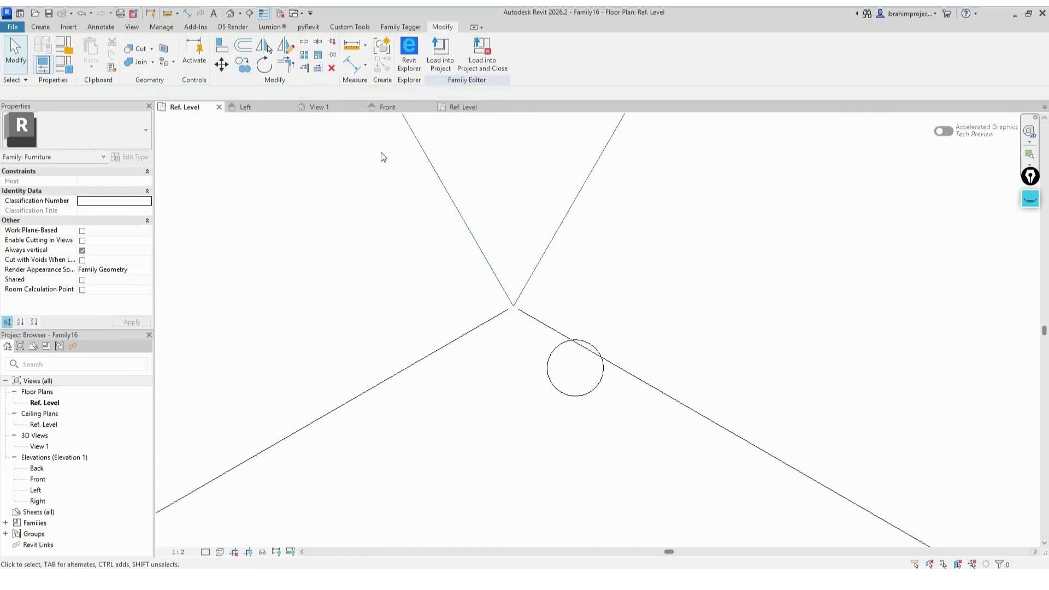
Step: Align the copied cylinder's vertical and horizontal centre references with the meeting point of the upper reference lines
left_click(222, 49)
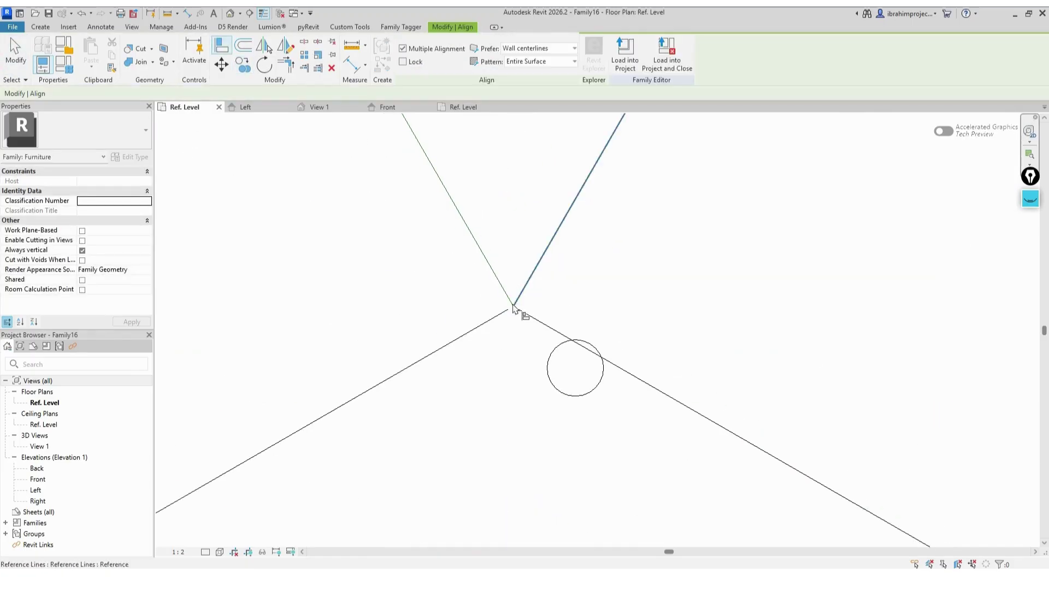
left_click(573, 389)
left_click(529, 368)
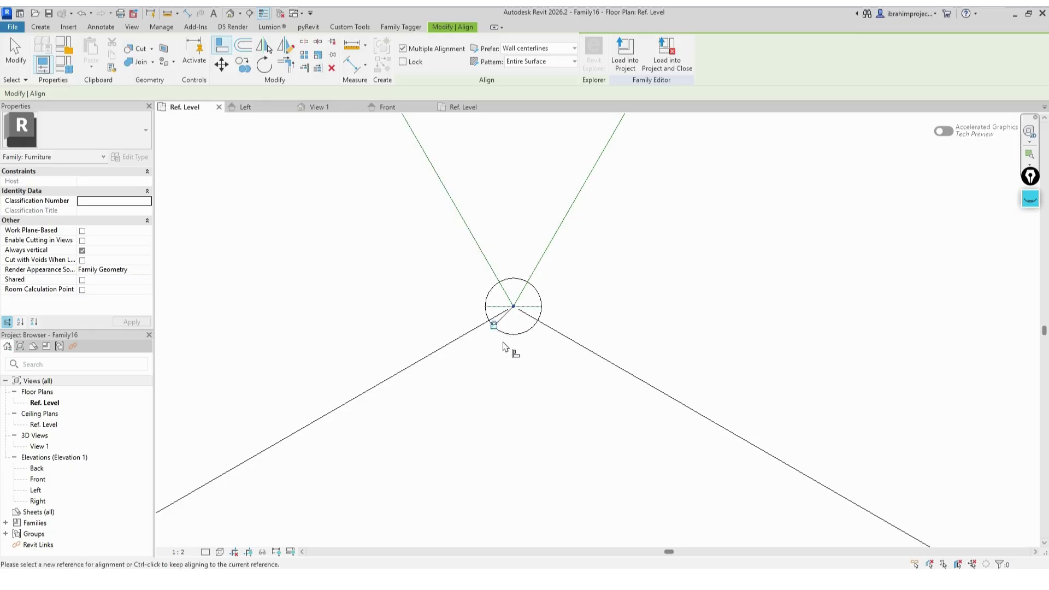
key("Escape")
key("Escape")
scroll(582, 272, "down", 6)
scroll(595, 358, "up", 2)
middle_click_drag(611, 404, 568, 340)
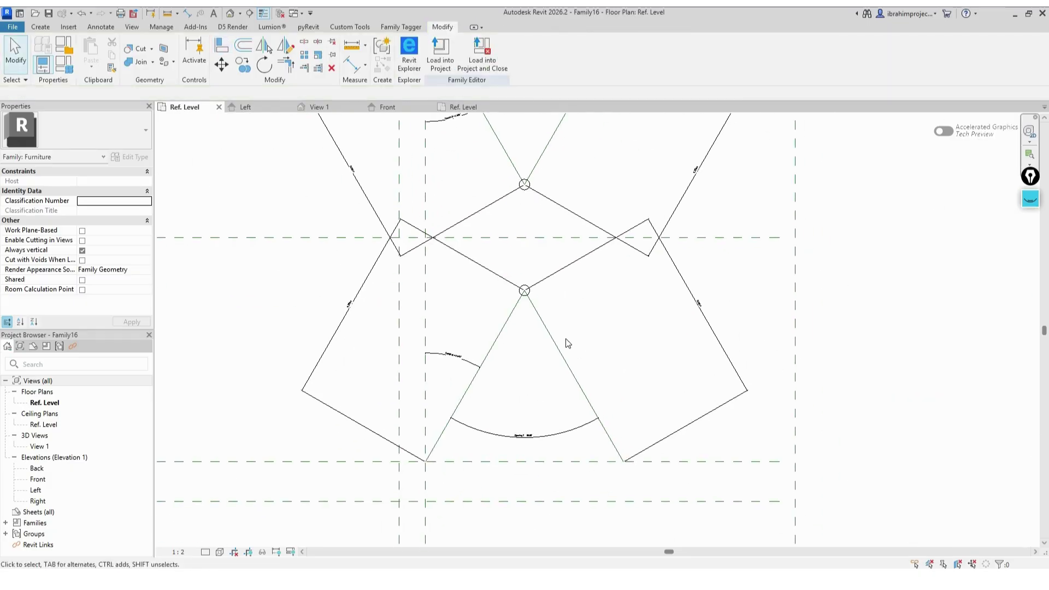
Step: Set the cylinder's extrusion height to 0.025 m in its own family and reload it into the sun shade family
double_click(38, 479)
scroll(566, 469, "up", 3)
left_click(469, 107)
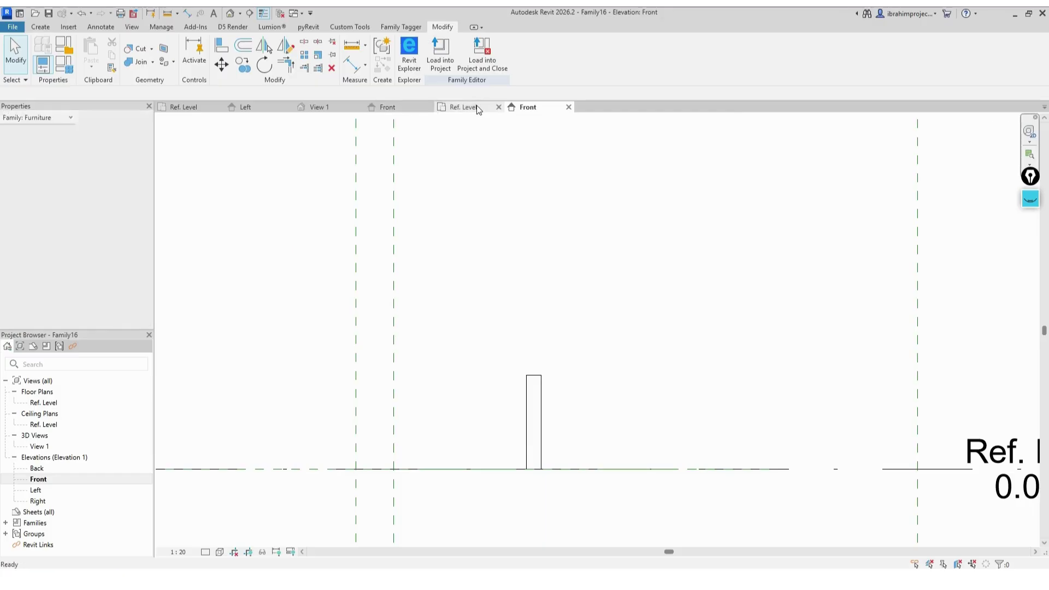
left_click(230, 12)
left_click(594, 183)
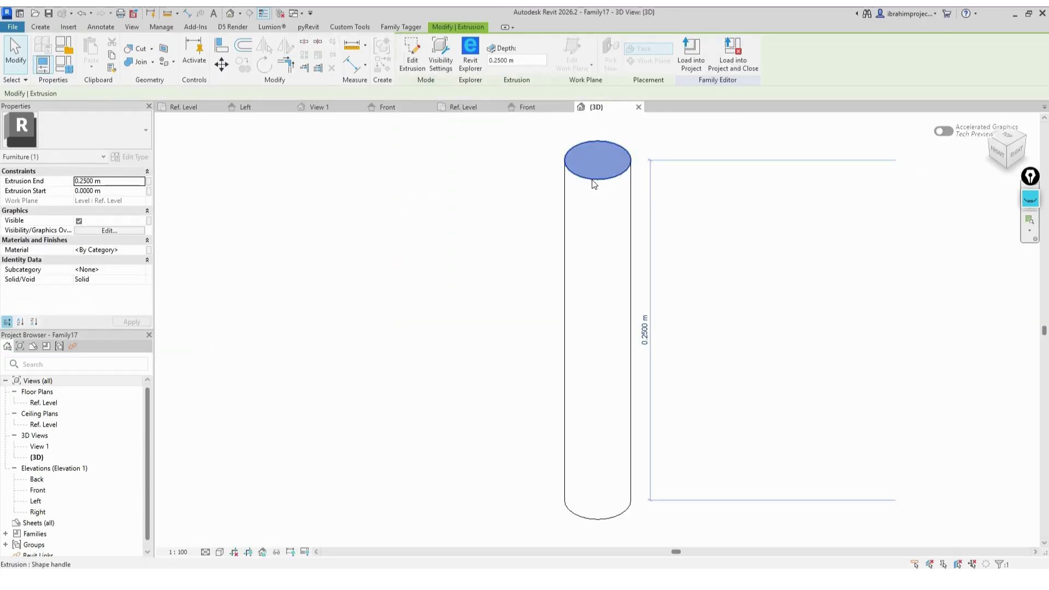
left_click(646, 343)
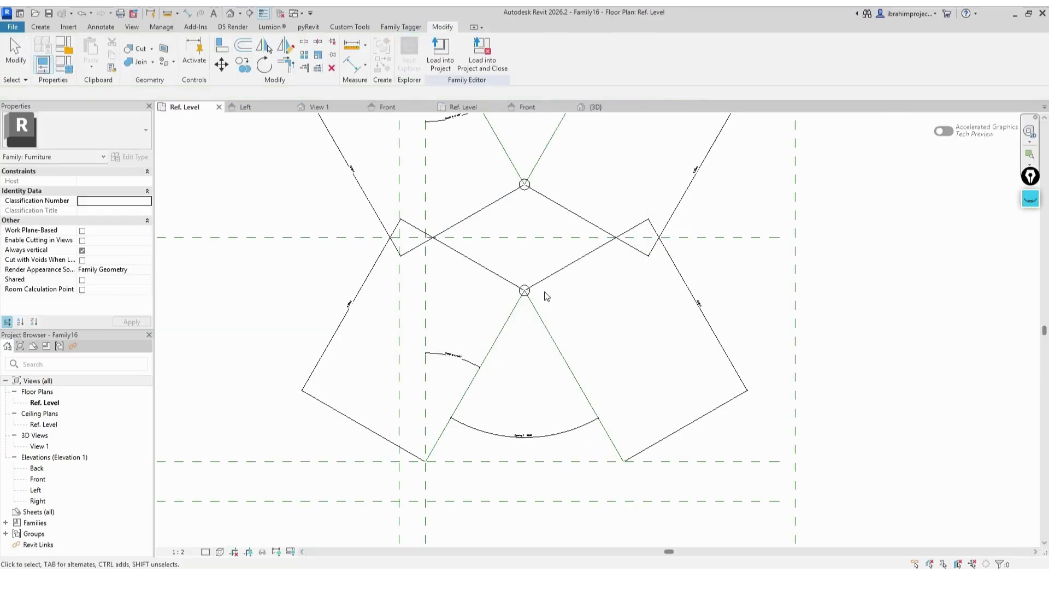
left_click(280, 13)
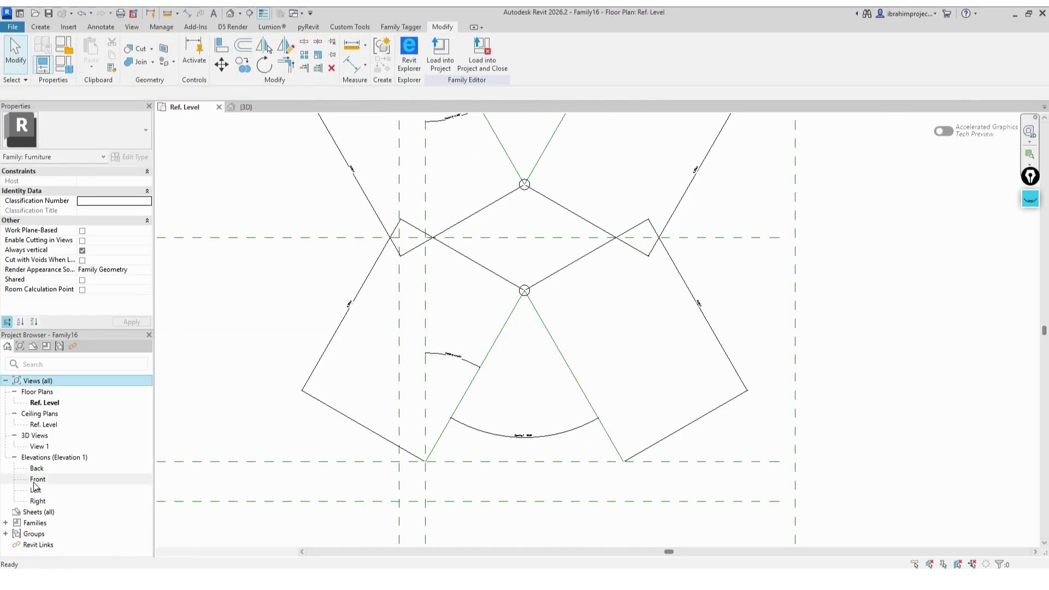
Step: Start an extrusion in the front elevation and sketch guide lines from the cylinder's top to the inner left reference plane and 0.08 m down it
double_click(38, 479)
scroll(373, 346, "up", 3)
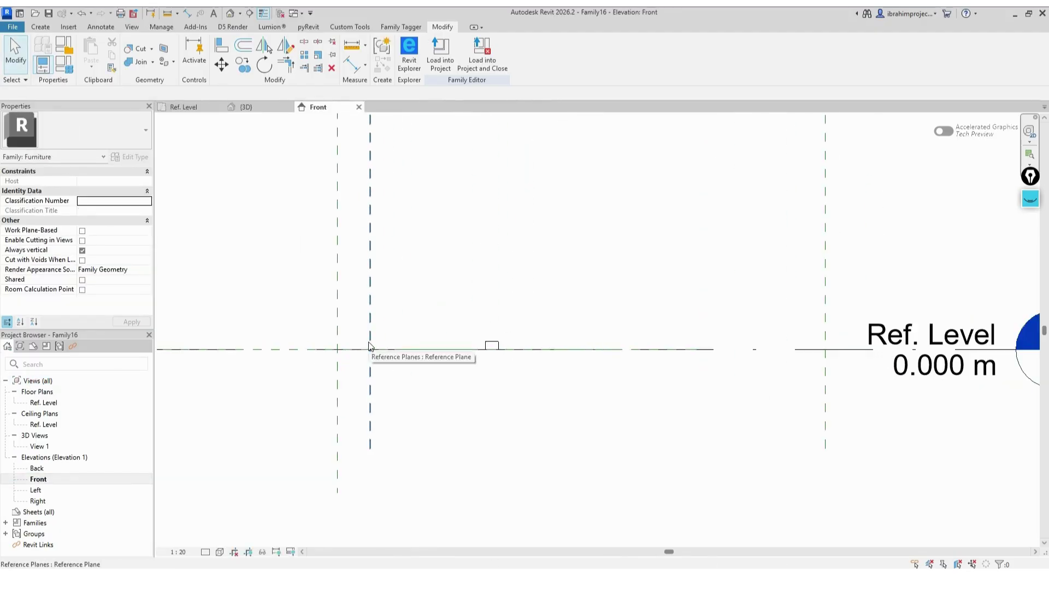
left_click(40, 27)
left_click(103, 56)
scroll(343, 334, "up", 2)
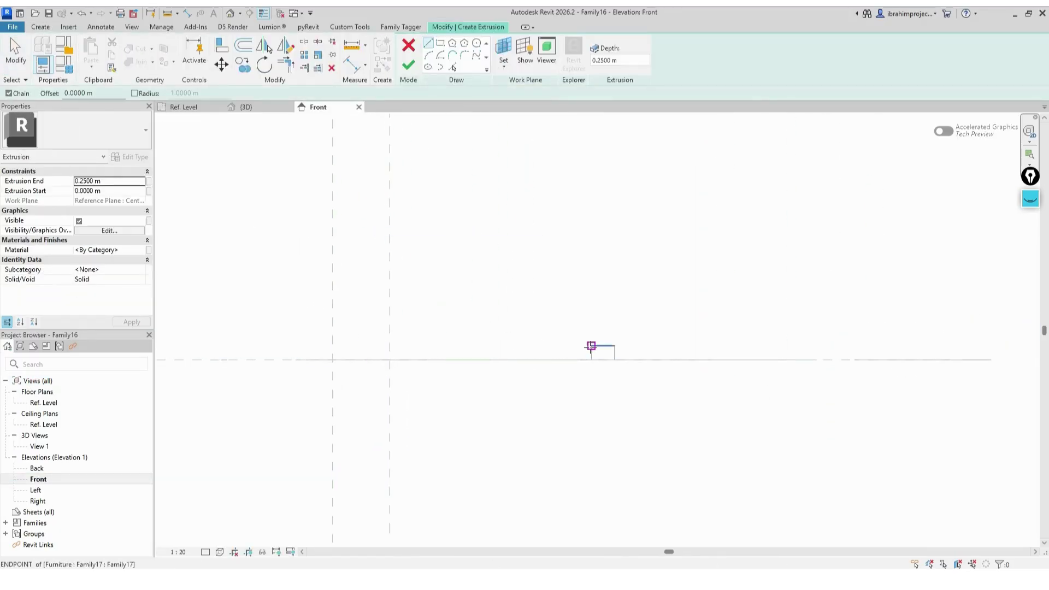
left_click(591, 346)
left_click(389, 346)
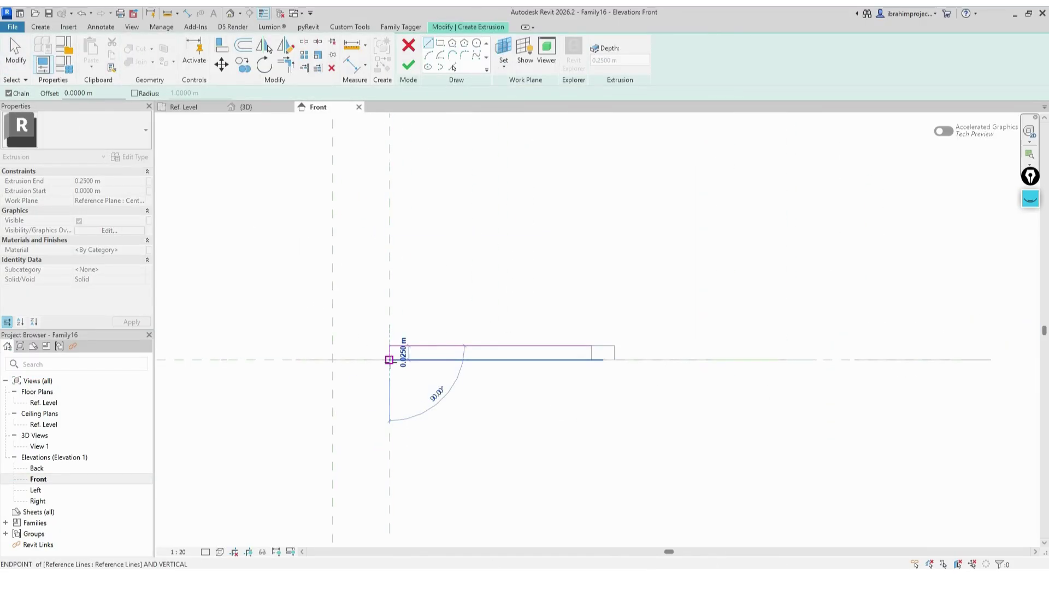
left_click(389, 391)
Step: Sketch an outward-bulging arc between the ends of the vertical guide line and add an offset arc around its outside
left_click(428, 55)
left_click(389, 391)
left_click(389, 345)
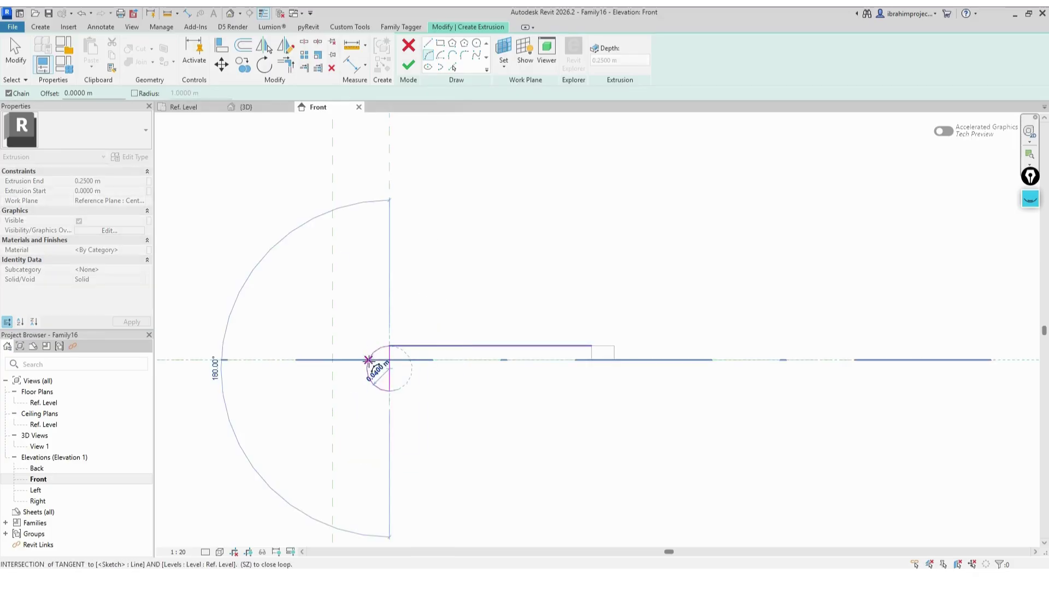
left_click(353, 365)
left_click(453, 66)
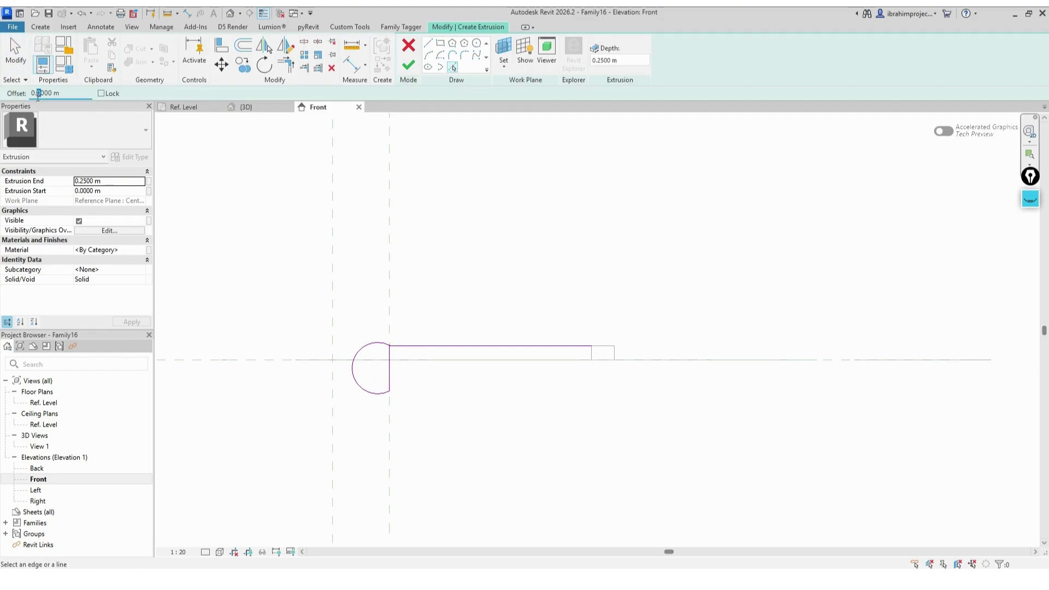
left_click(372, 343)
scroll(404, 358, "up", 4)
Step: Reset the sketch offset to 0 and close both open ends between the concentric arcs with short straight lines
left_click(428, 43)
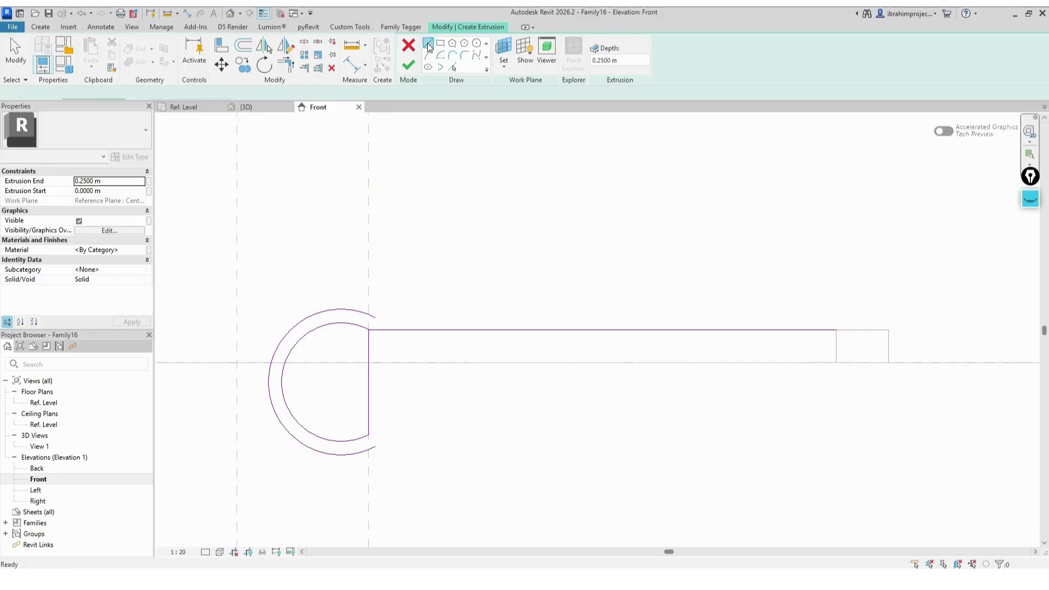
double_click(82, 93)
type("0m")
scroll(364, 325, "up", 3)
left_click(375, 337)
left_click(391, 305)
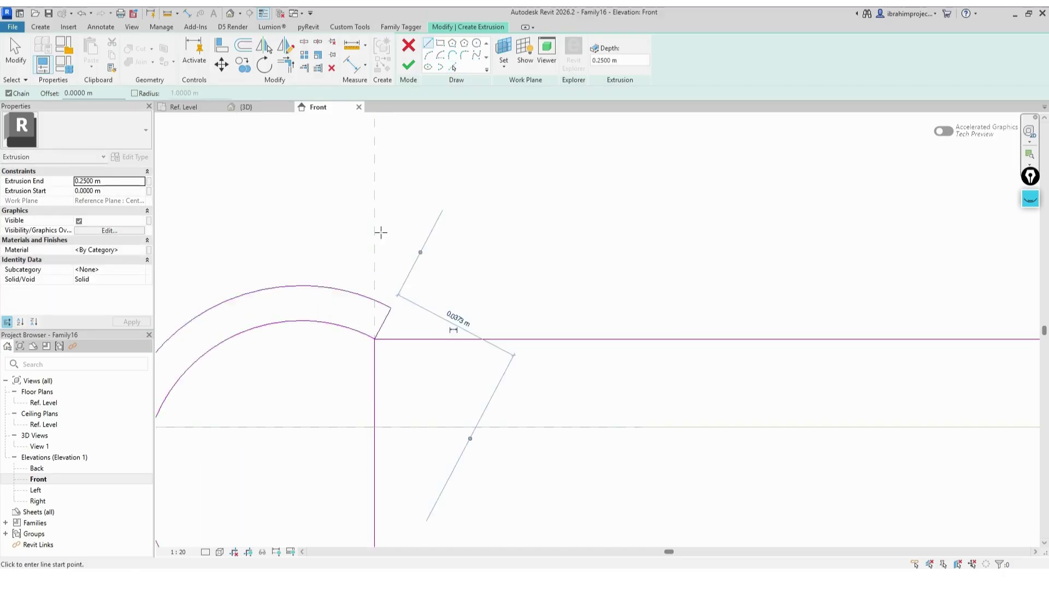
scroll(379, 232, "down", 4)
scroll(383, 349, "up", 4)
left_click(346, 279)
left_click(360, 309)
key("Escape")
key("Escape")
scroll(380, 400, "down", 4)
Step: Delete the vertical and horizontal guide lines and finish the C-shaped tube extrusion
left_click(370, 329)
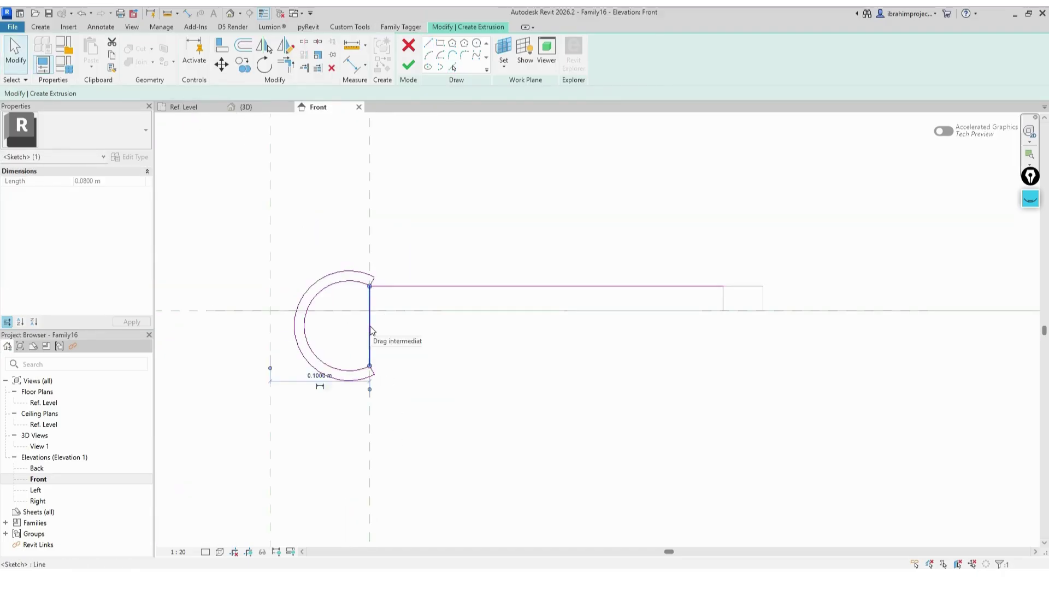
key("Delete")
left_click(410, 285)
key("Delete")
scroll(486, 373, "down", 3)
left_click(405, 73)
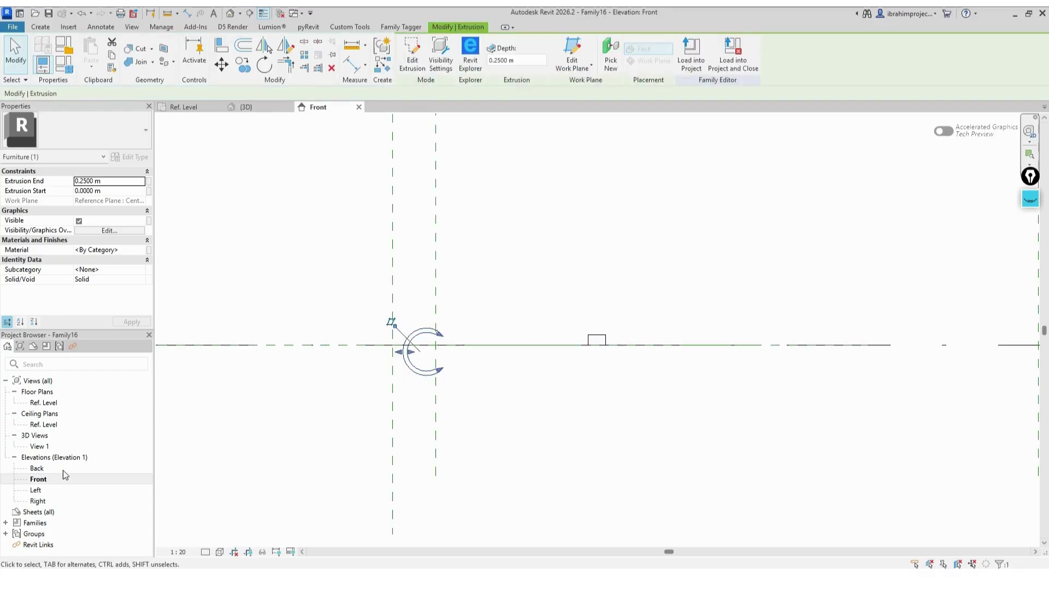
Step: Stretch the tube extrusion in the plan to 2 m so it spans between the two outermost horizontal reference planes
double_click(44, 403)
scroll(461, 377, "down", 2)
left_click_drag(436, 197, 436, 455)
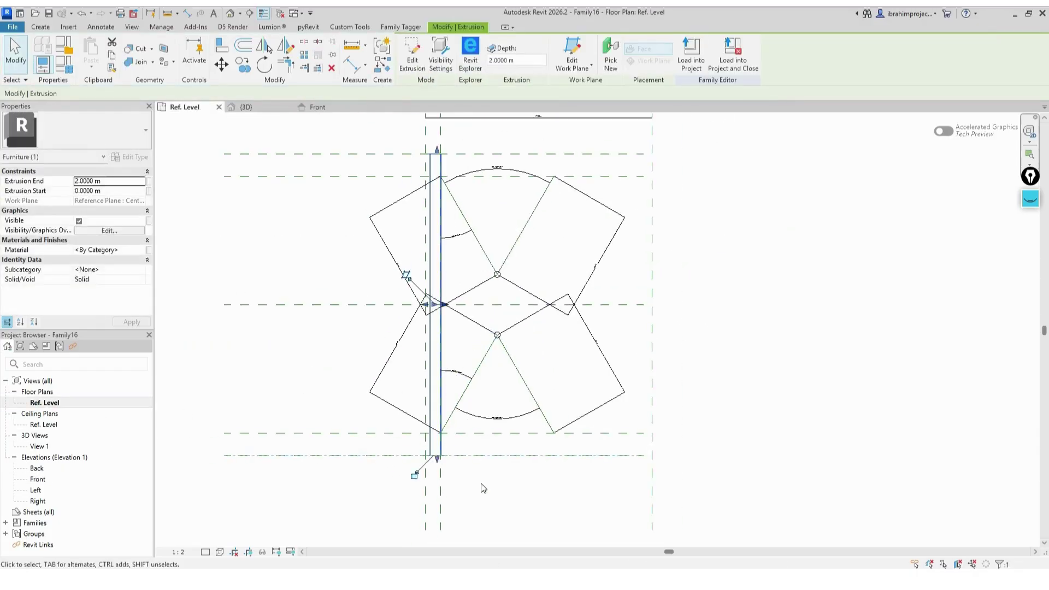
left_click(482, 488)
Step: Move the C-shaped tube up in the front elevation so it sits roughly centred on the Ref. Level line
left_click(314, 107)
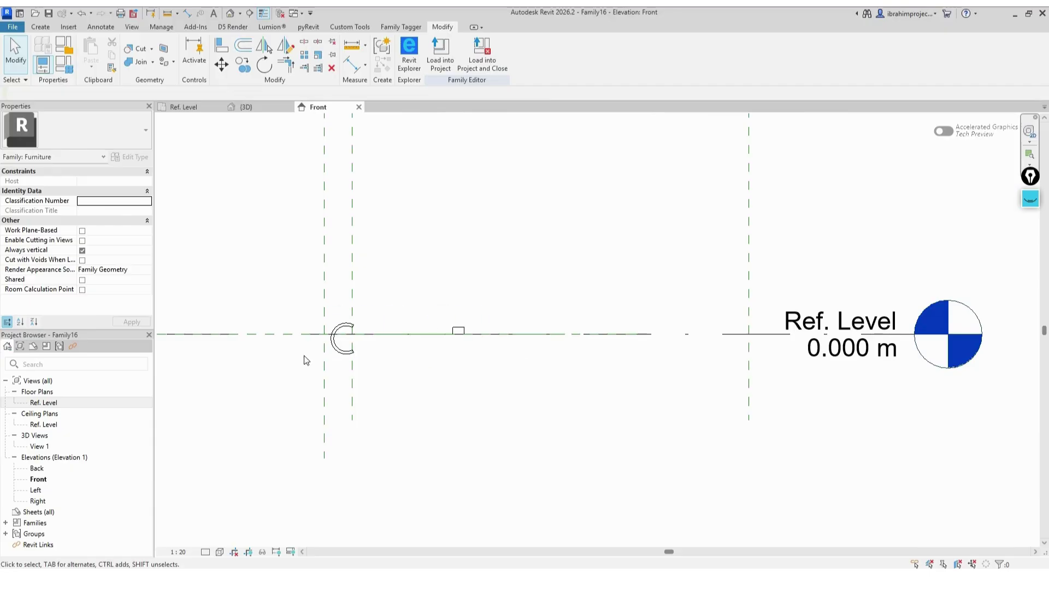
left_click(331, 339)
scroll(343, 350, "up", 3)
left_click(391, 363)
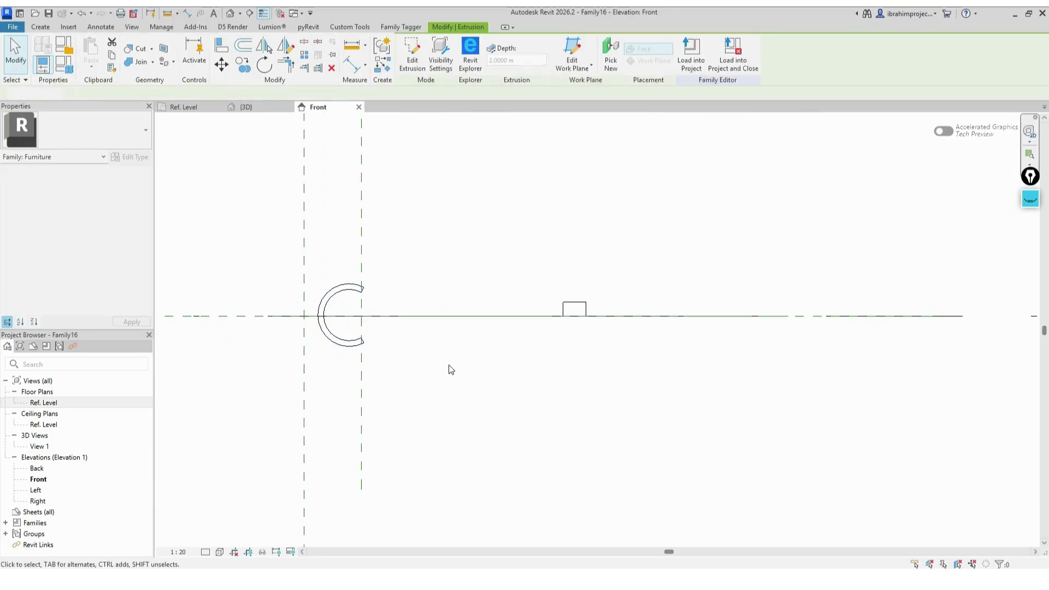
scroll(450, 370, "down", 2)
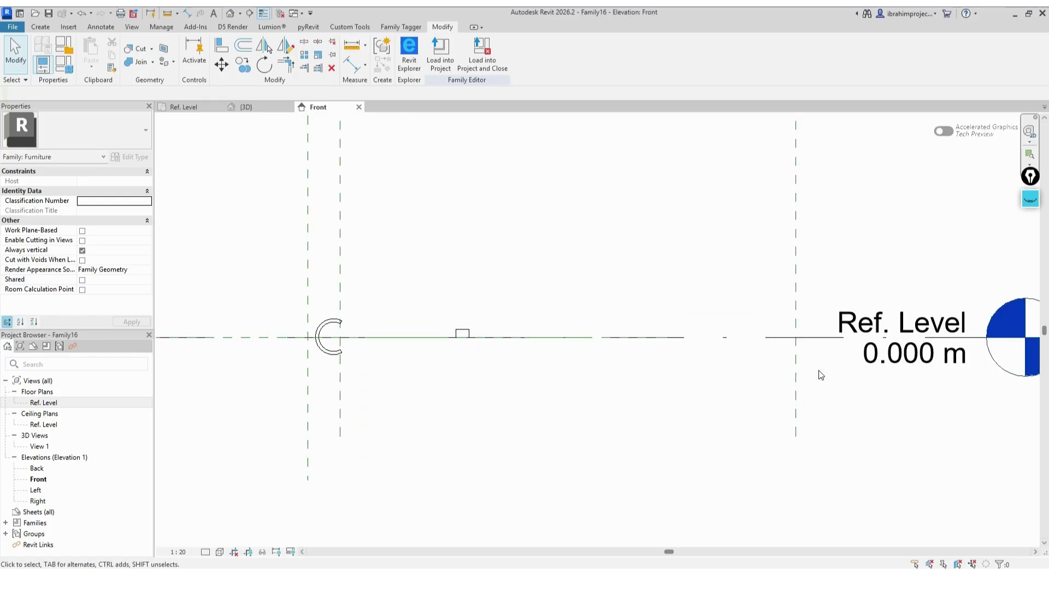
Step: Start an extrusion and sketch a stepped half bracket profile from the tube's top to Ref. Level, with a 0.055 m top edge and 0.04 m slanted edge
scroll(292, 330, "up", 4)
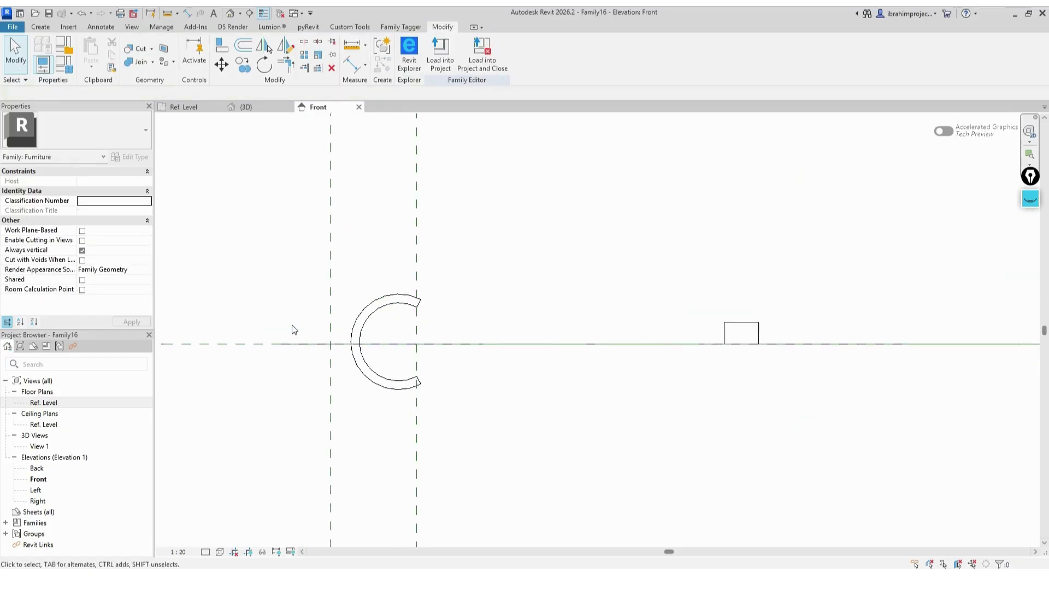
left_click(40, 27)
left_click(93, 49)
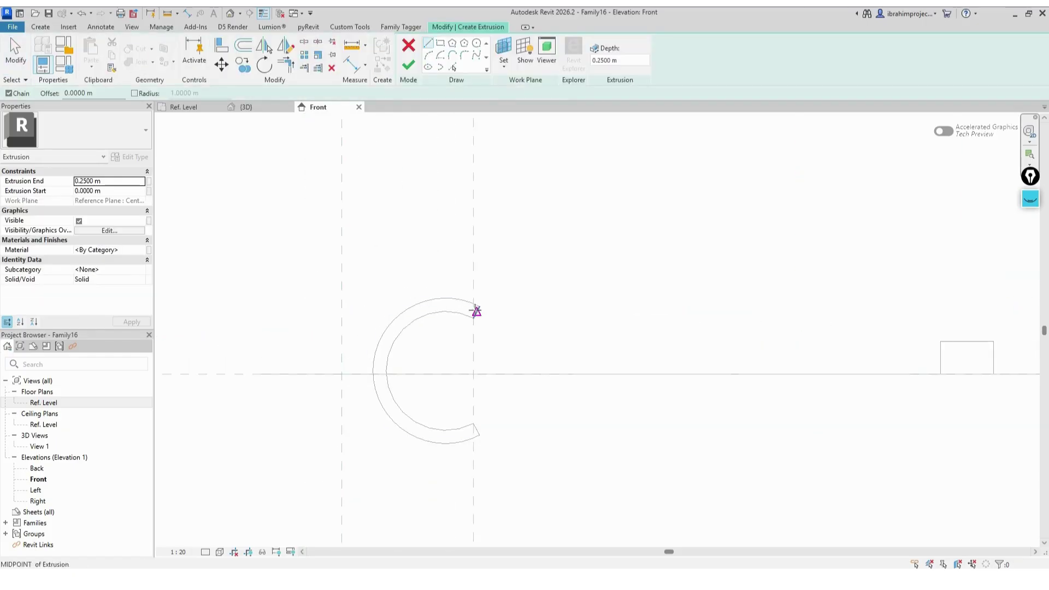
left_click(447, 297)
left_click(446, 284)
left_click(373, 285)
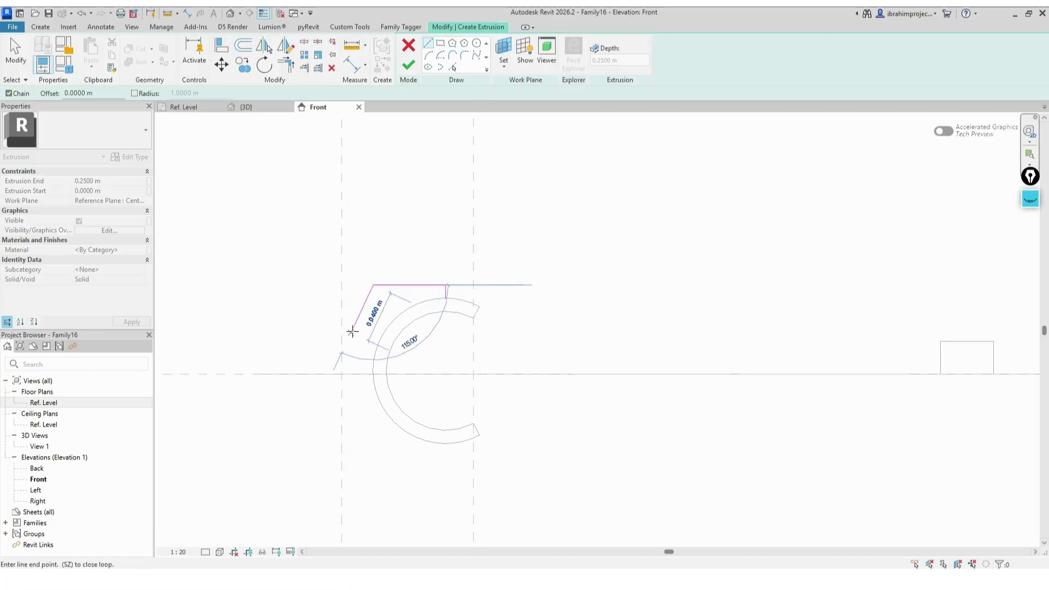
left_click(351, 332)
left_click(342, 332)
left_click(342, 374)
key("Escape")
key("Escape")
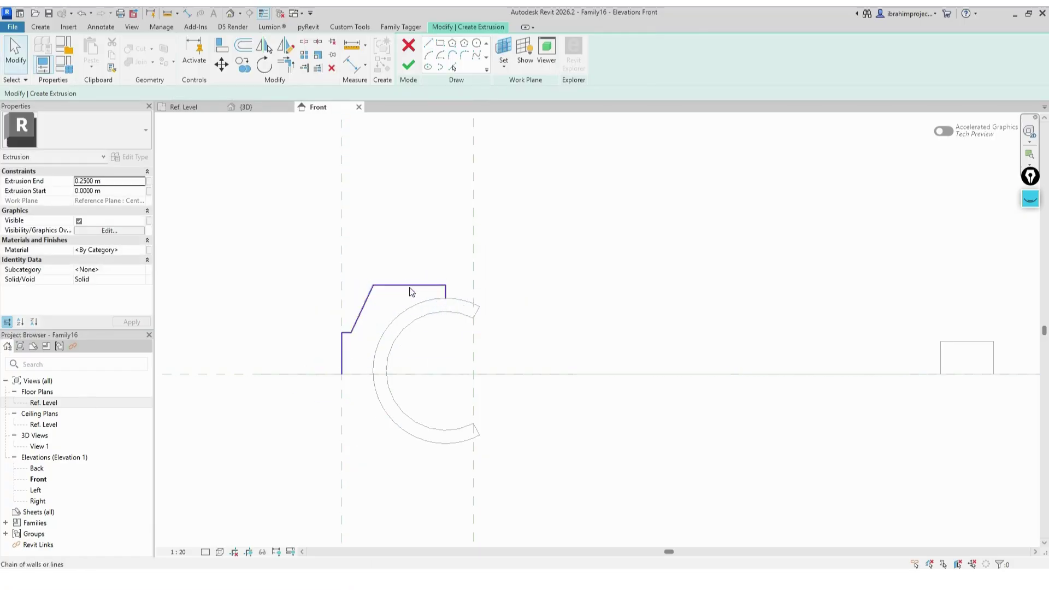
Step: Mirror the half bracket profile about the Ref. Level line
left_click(410, 287)
left_click(265, 47)
left_click(325, 374)
key("Escape")
scroll(445, 462, "up", 2)
Step: Extend the bracket's lower short line to the tube, add the tube's outer arc to the sketch and trim it to the profile
left_click(445, 447)
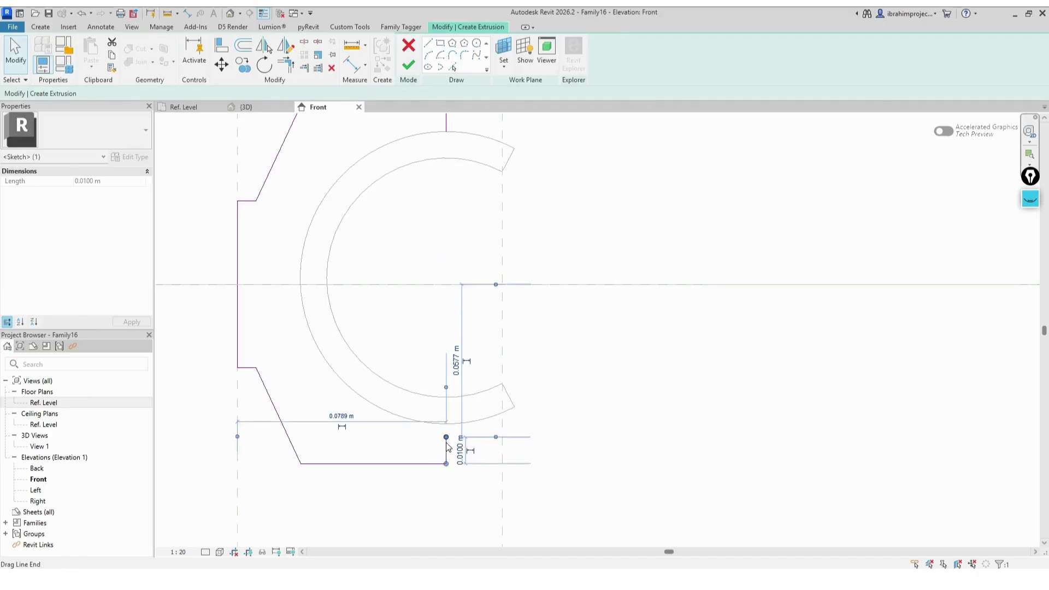
left_click(420, 244)
left_click(301, 257)
left_click(286, 65)
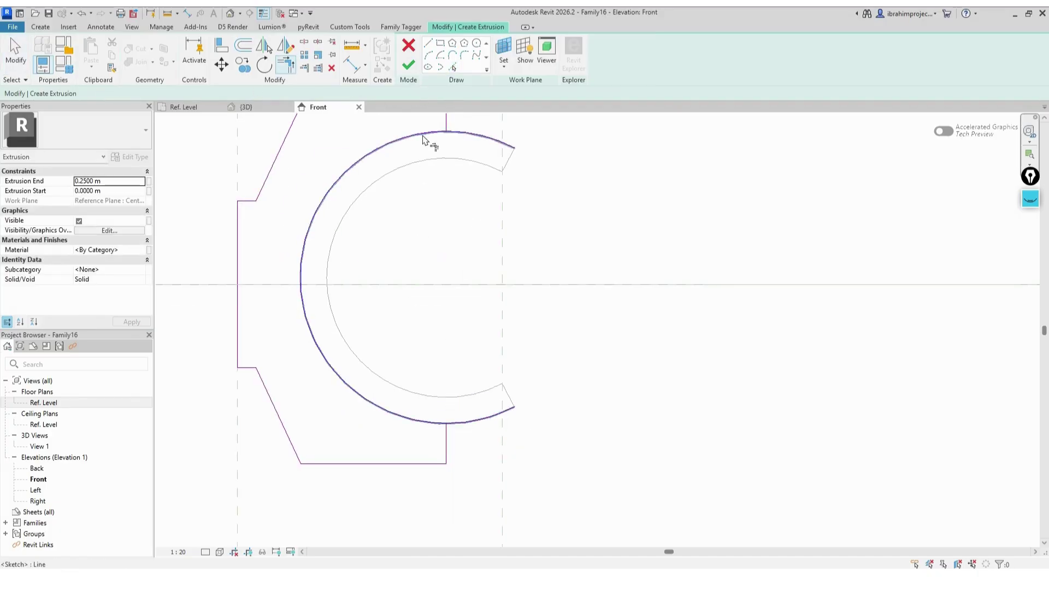
scroll(456, 457, "down", 2)
key("Escape")
Step: Move the bracket profile's bottom edge up slightly and finish the extrusion
left_click(437, 457)
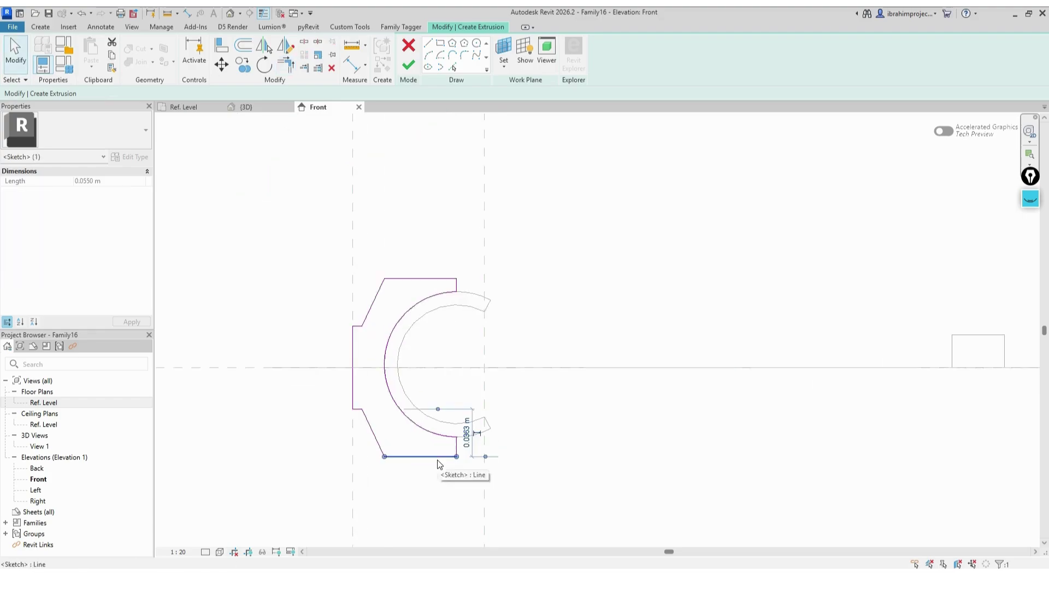
left_click(545, 478)
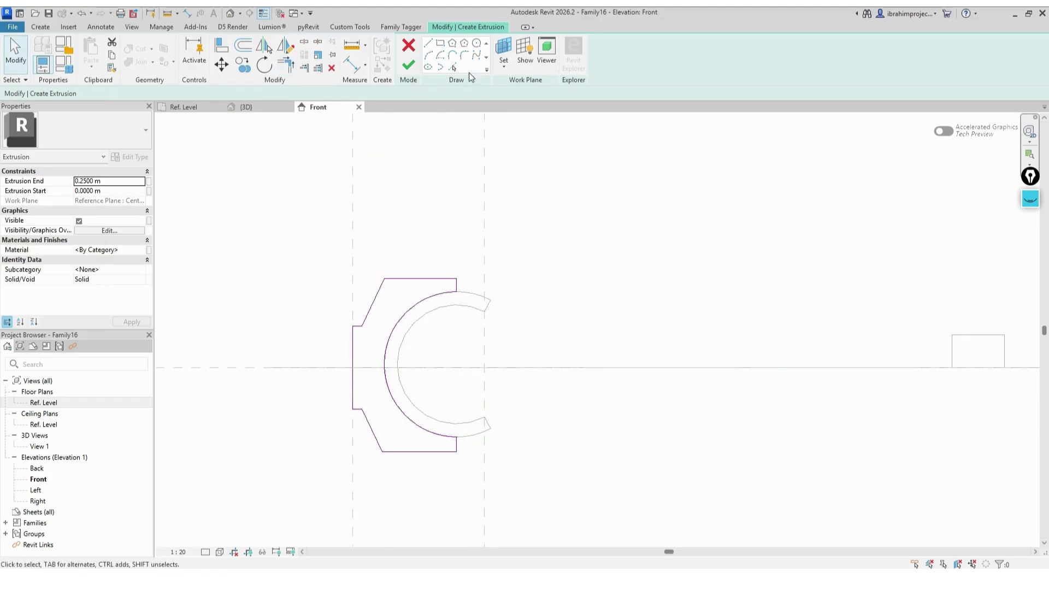
left_click(408, 65)
Step: Shorten the bracket to 0.1 m in the plan and mirror it about the central horizontal reference plane to the tube's other end
left_click(184, 107)
scroll(424, 148, "up", 4)
left_click_drag(447, 162, 446, 236)
scroll(400, 167, "down", 3)
left_click(265, 48)
left_click(476, 366)
scroll(436, 269, "down", 2)
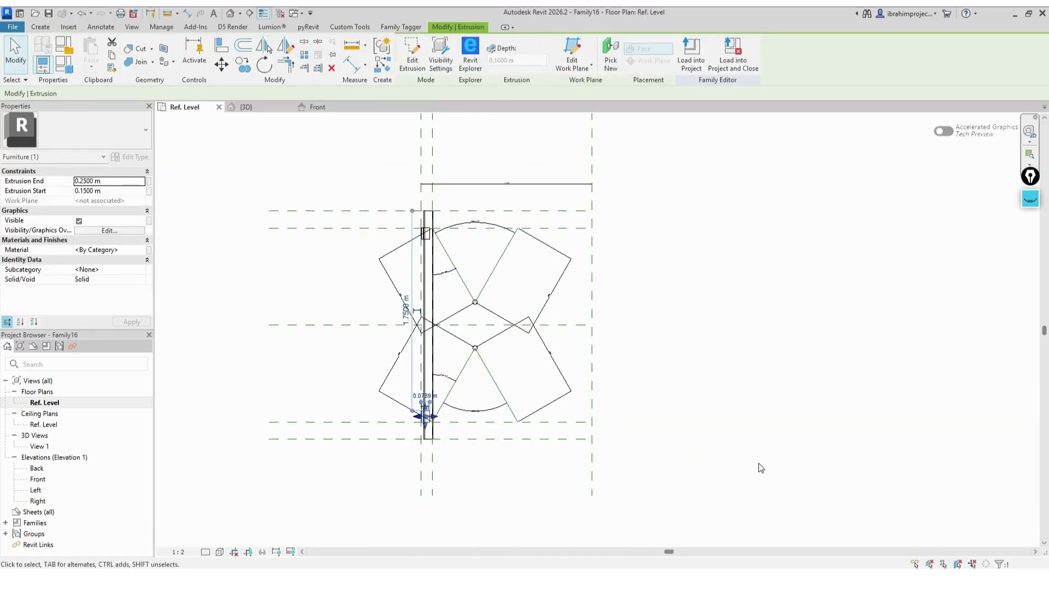
left_click(760, 467)
Step: Set the 3D view's scale to 1:2 and inspect the tube and both brackets
left_click(230, 13)
left_click(180, 552)
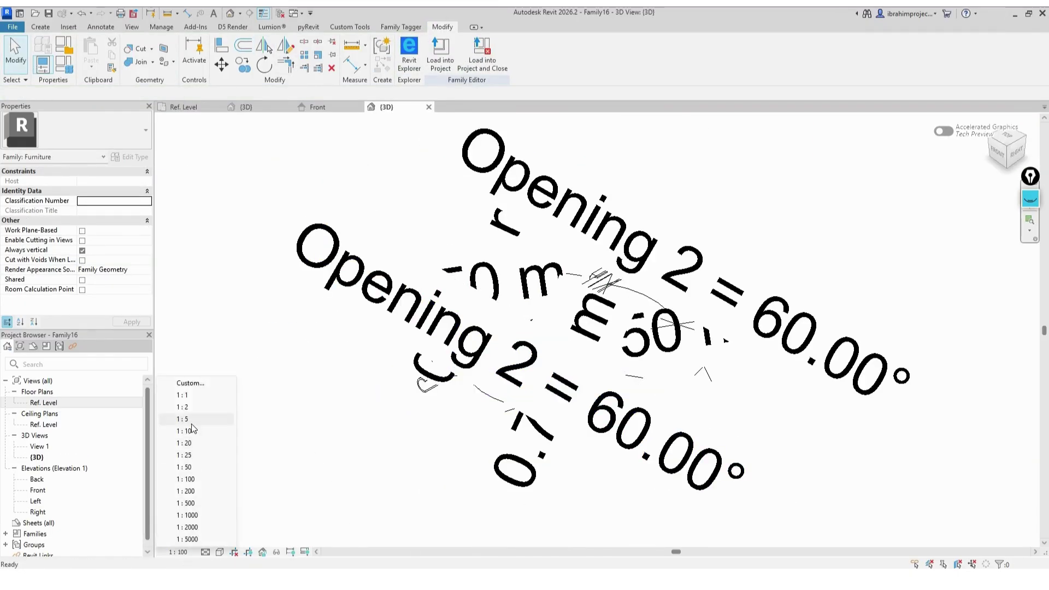
left_click(182, 407)
middle_click_drag(616, 403, 698, 385, "shift")
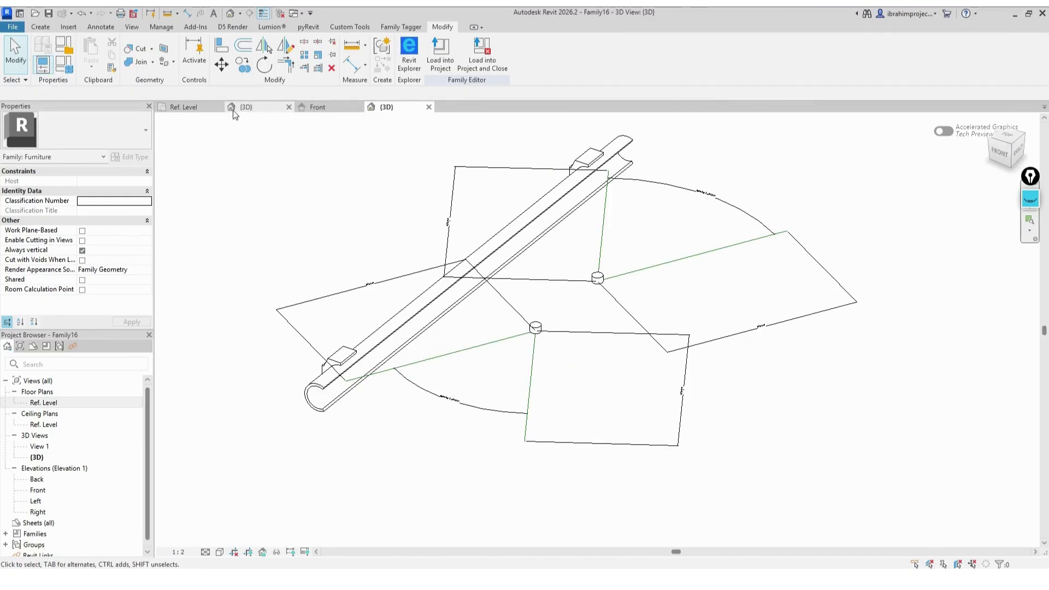
Step: Start a sweep in the plan and pick the left reference line of the lower arm pair as its path
key("ctrl+Tab")
scroll(474, 440, "up", 2)
left_click(40, 27)
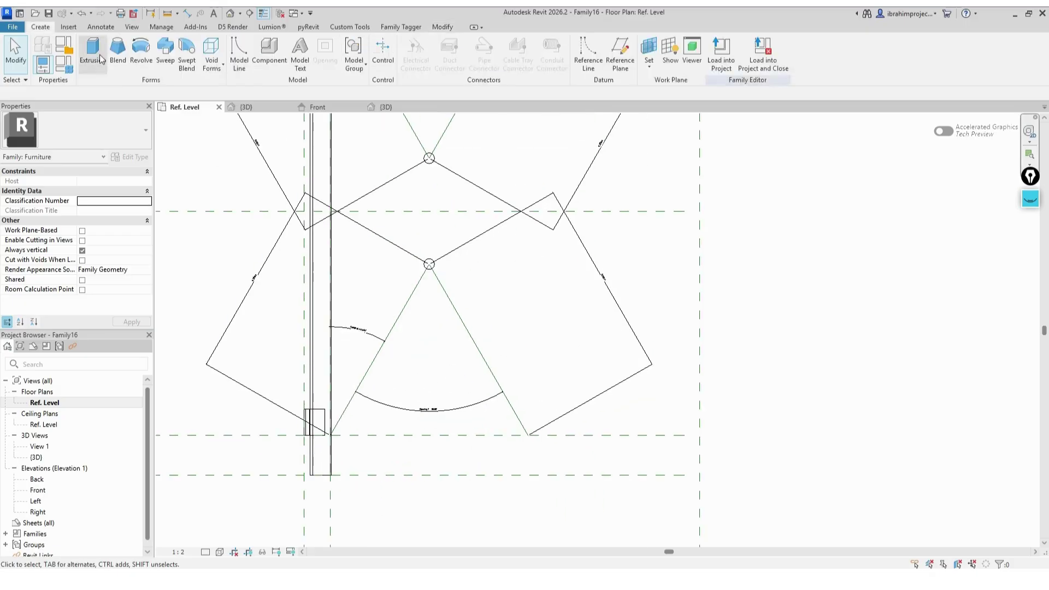
left_click(166, 55)
left_click(542, 65)
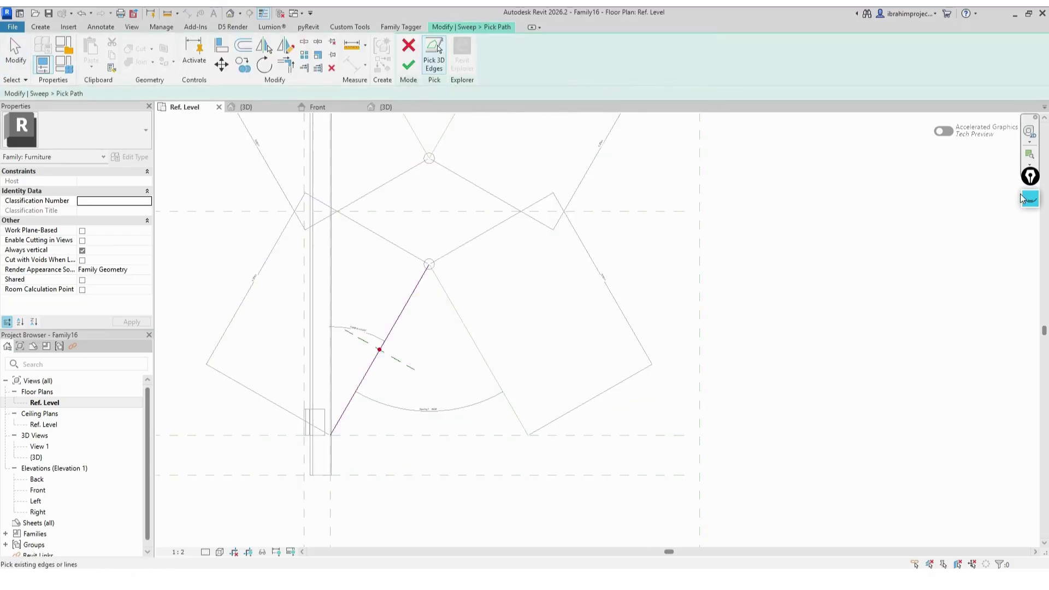
left_click(407, 64)
Step: Edit the lower arm's sweep profile in the front-facing 3D view and sketch horizontal lines above and along its horizontal reference
left_click(605, 69)
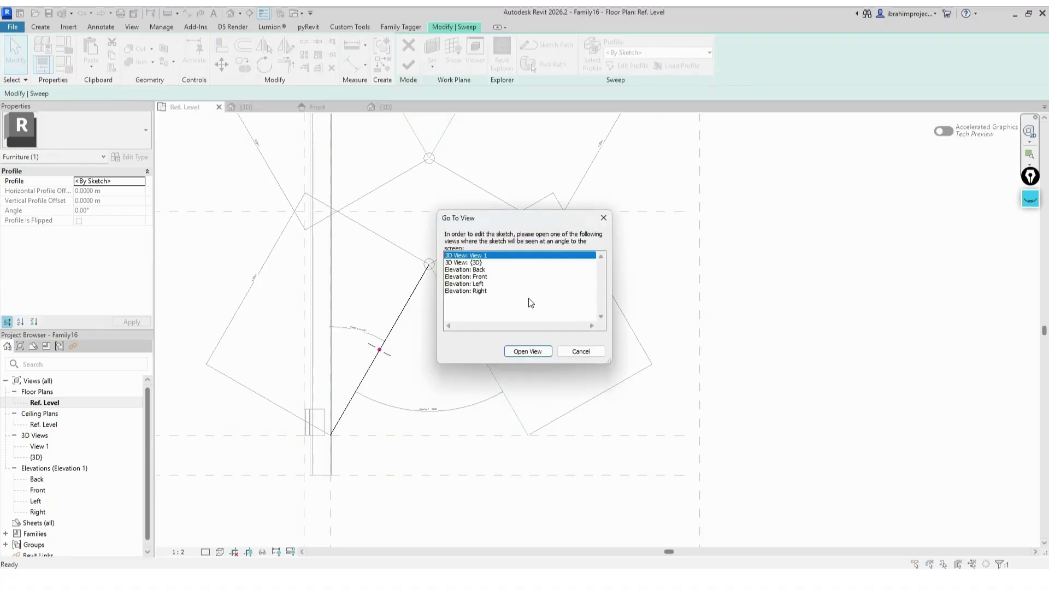
left_click(524, 349)
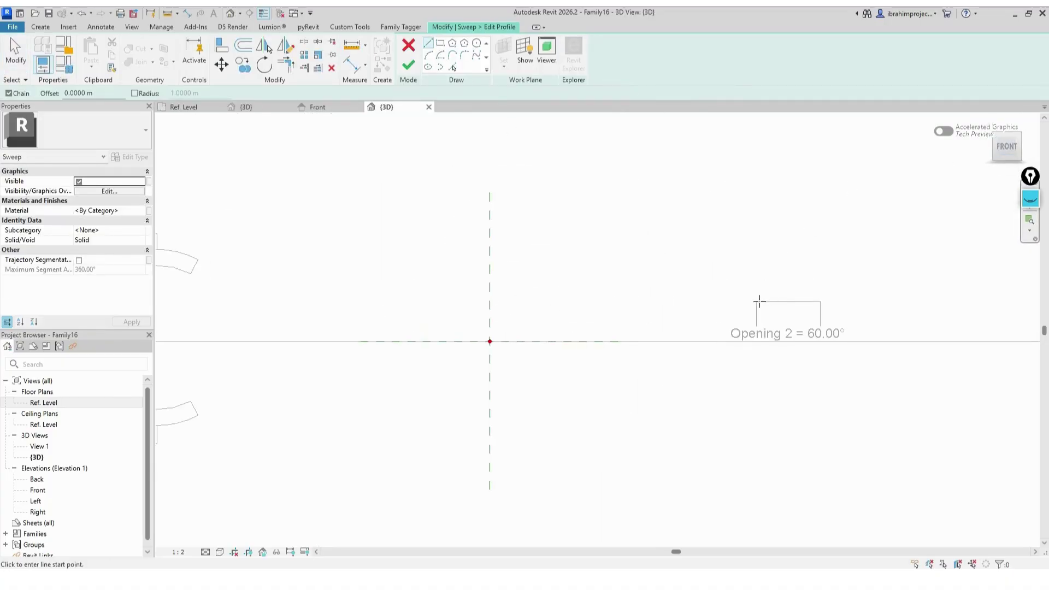
left_click(760, 301)
left_click(456, 301)
left_click(763, 342)
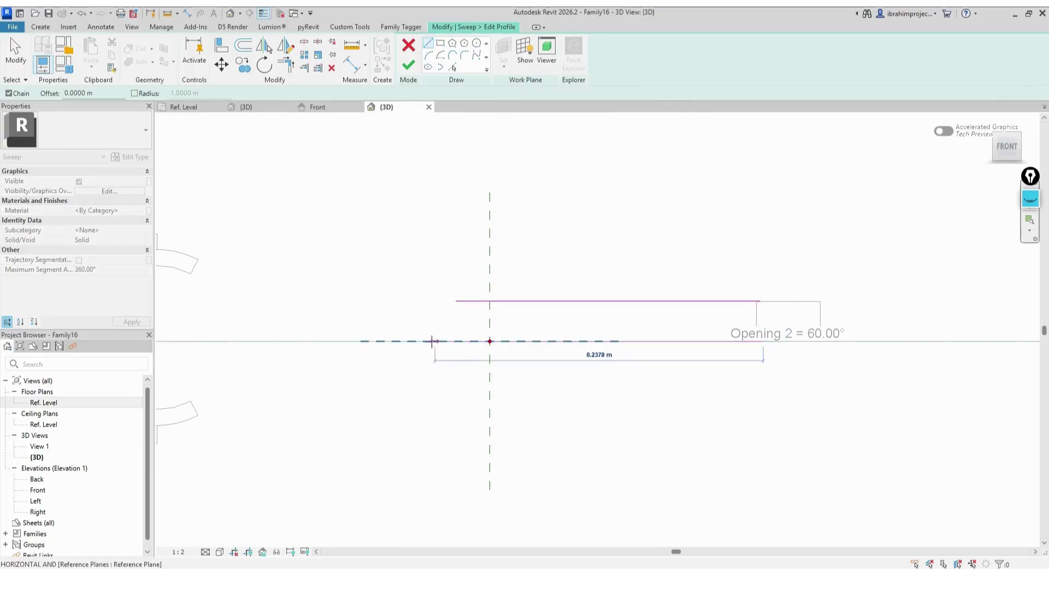
scroll(481, 342, "up", 2)
left_click(495, 342)
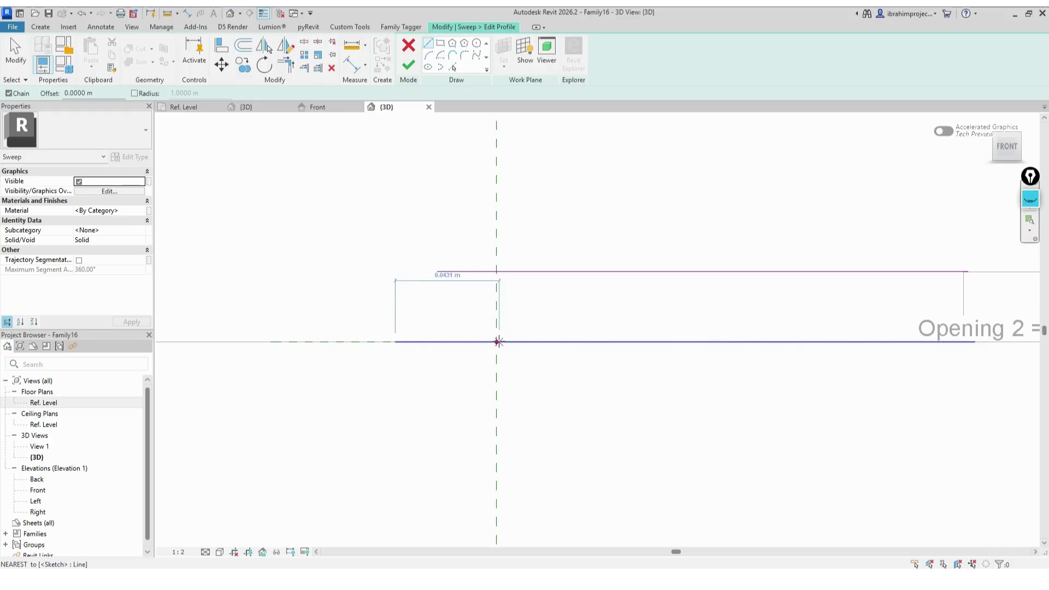
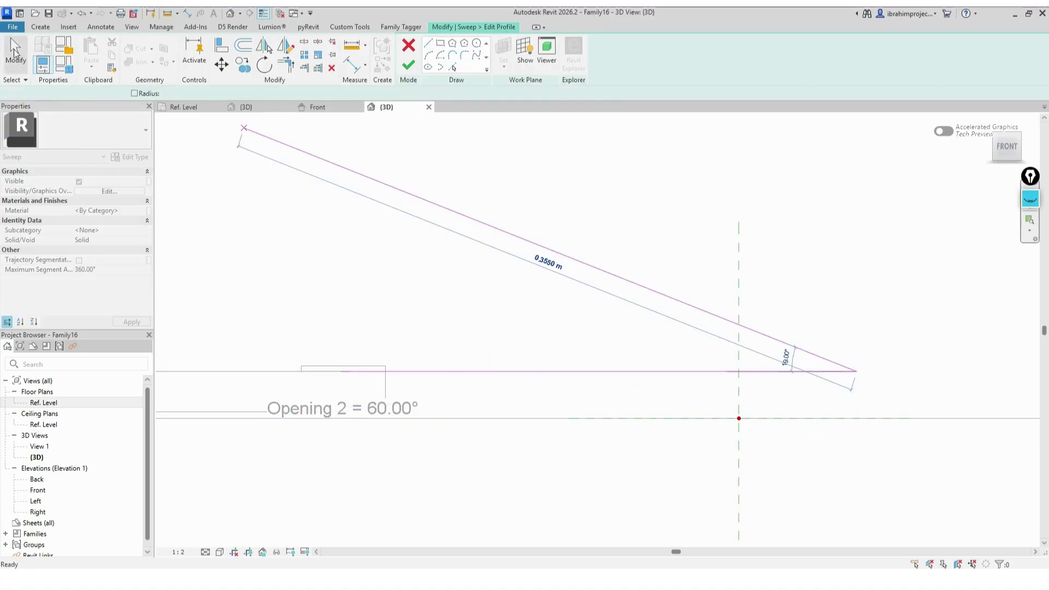
Step: Sketch the arm profile's lower horizontal edge and offset vertical lines equally to both sides of the vertical reference plane
left_click(428, 43)
left_click(258, 411)
left_click(887, 411)
left_click(452, 68)
left_click_drag(41, 94, 52, 93)
type("10")
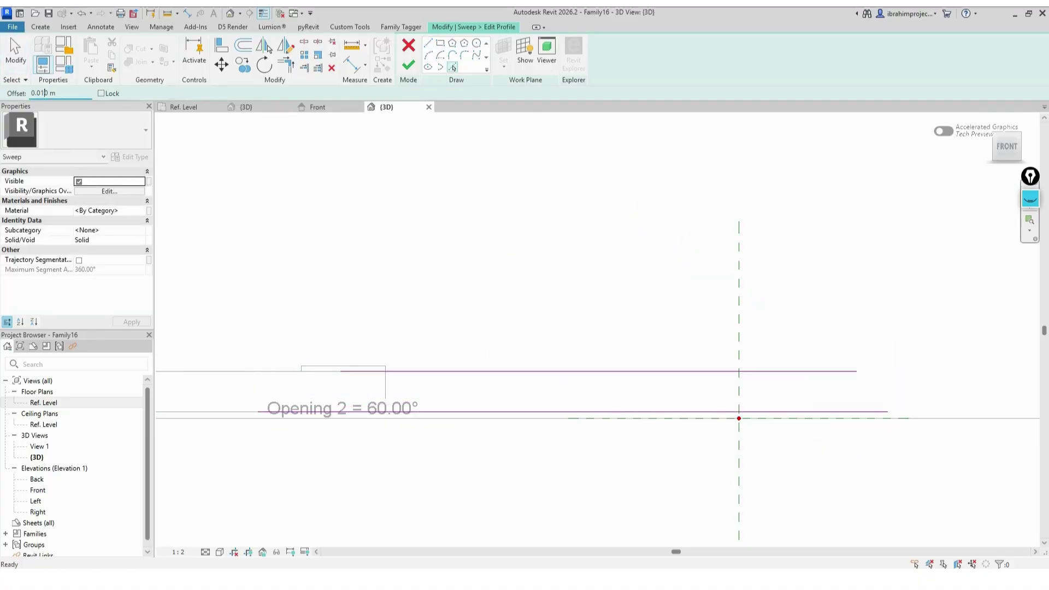
scroll(795, 414, "up", 2)
left_click(683, 356)
left_click(671, 355)
Step: Trim the profile lines into a closed rectangle around the vertical reference and finish the profile and sweep
key("t")
key("r")
left_click(631, 344)
left_click(653, 328)
left_click(727, 355)
left_click(727, 372)
left_click(707, 410)
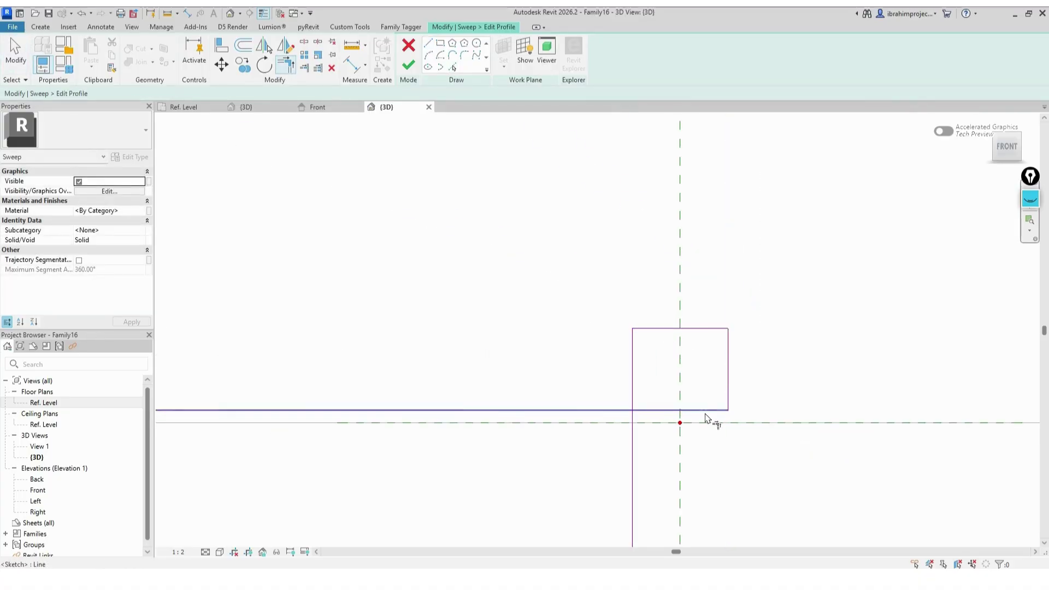
left_click(707, 410)
left_click(632, 383)
left_click(408, 66)
left_click(407, 65)
Step: Start a sweep in the Ref. Level plan and use the left reference line of the upper arm pair as its path
left_click(202, 107)
scroll(531, 196, "up", 3)
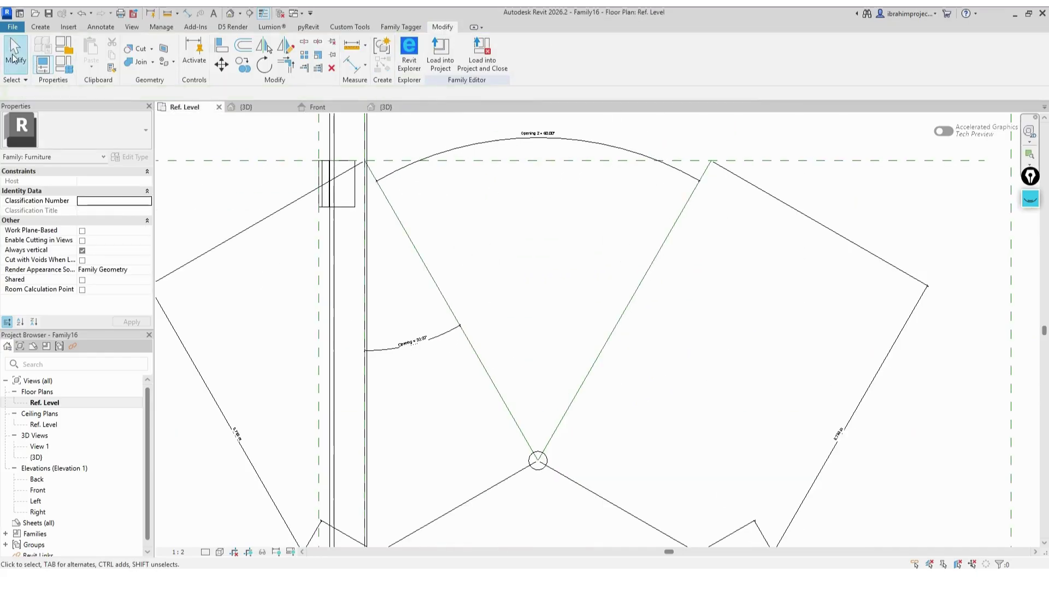
left_click(40, 26)
left_click(167, 55)
left_click(532, 65)
left_click(451, 310)
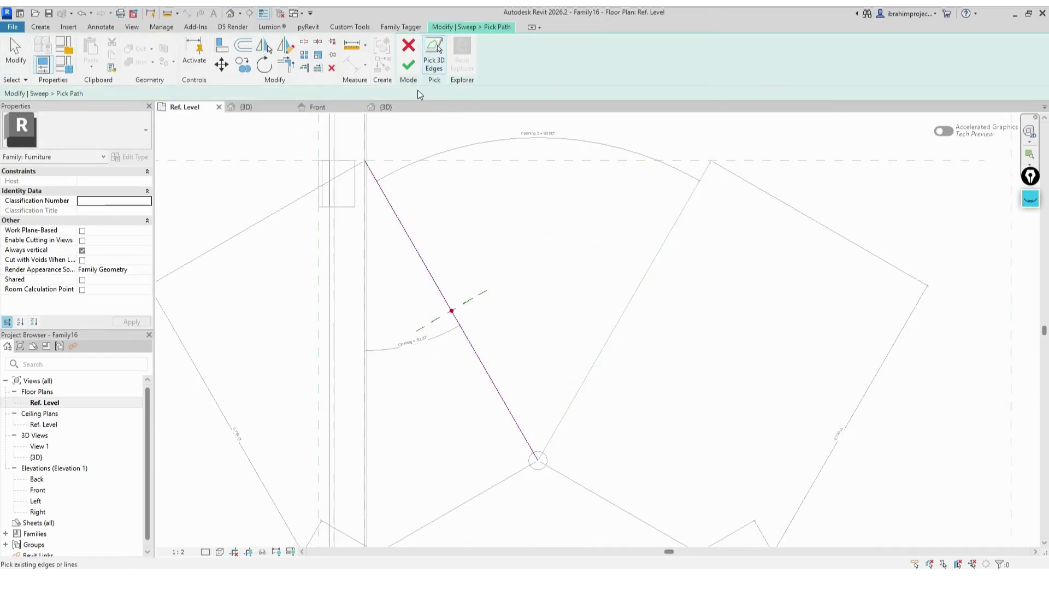
left_click(407, 65)
Step: Edit the sweep profile in the 3D view and create its top edge from the existing arm's edge, extended past the vertical reference
left_click(632, 66)
key("Escape")
left_click(385, 107)
left_click(632, 65)
scroll(650, 343, "down", 2)
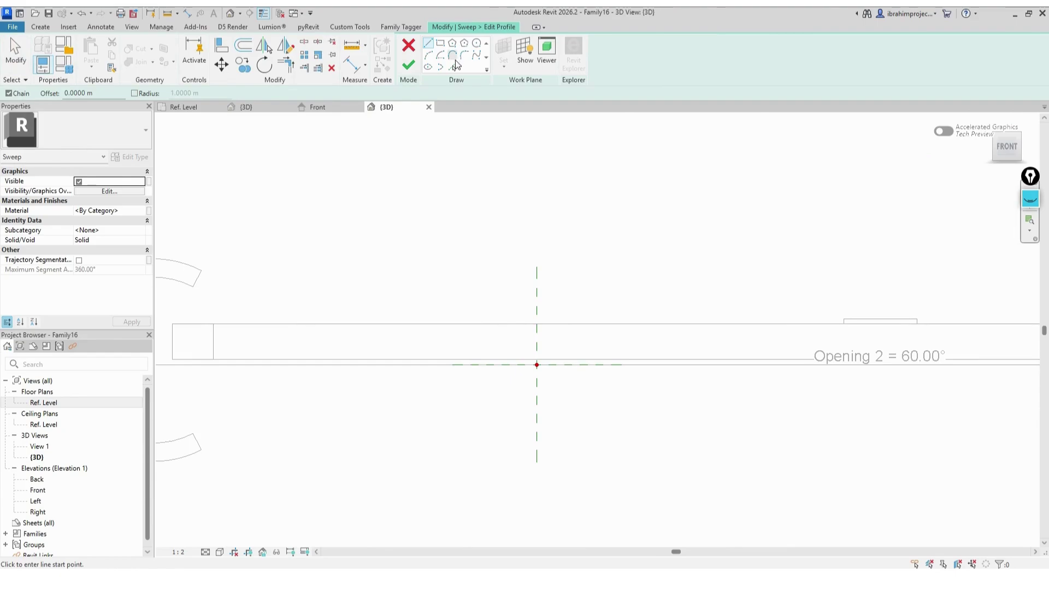
left_click(452, 68)
left_click(546, 324)
scroll(551, 363, "down", 3)
key("Escape")
left_click_drag(347, 341, 638, 342)
scroll(568, 345, "up", 2)
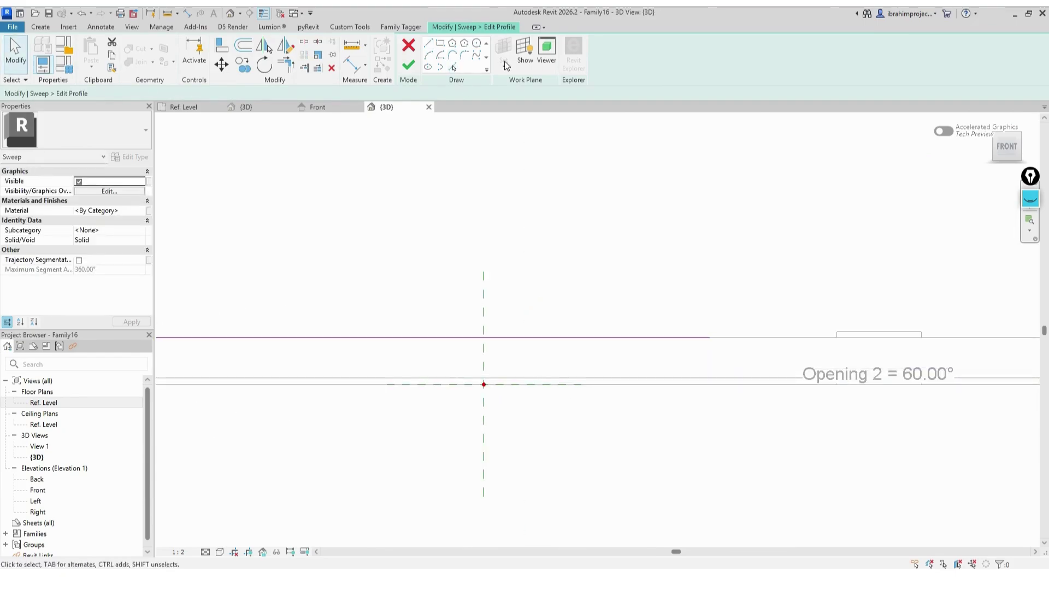
Step: Draw the profile's bottom edge line and offset vertical lines 0.013 m to both sides of the vertical reference
key("l")
key("i")
scroll(664, 380, "down", 4)
scroll(521, 382, "up", 1)
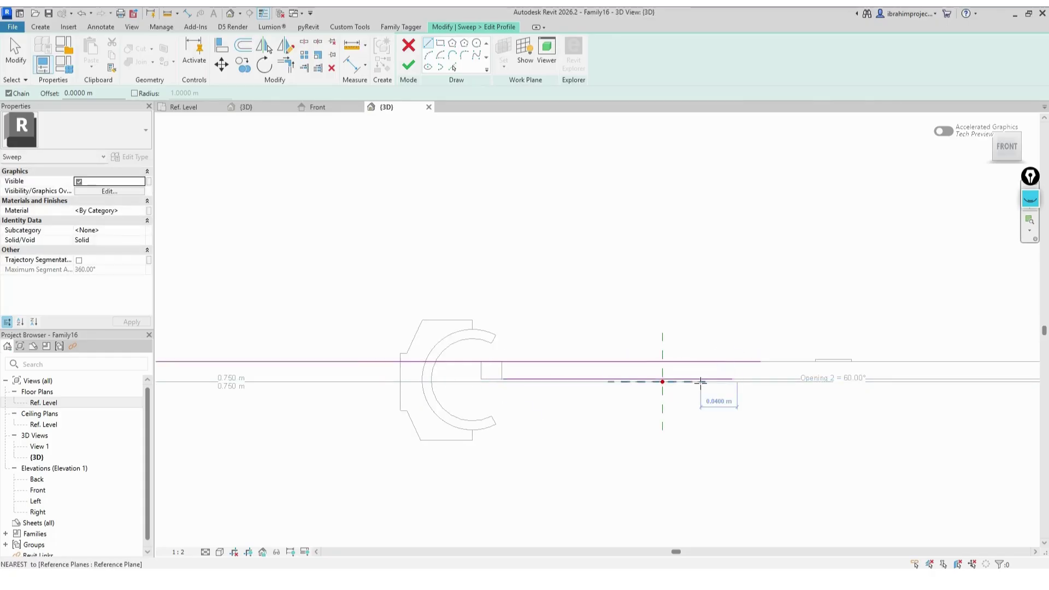
scroll(677, 375, "up", 4)
left_click(452, 67)
left_click_drag(42, 94, 48, 94)
type("13")
left_click(606, 328)
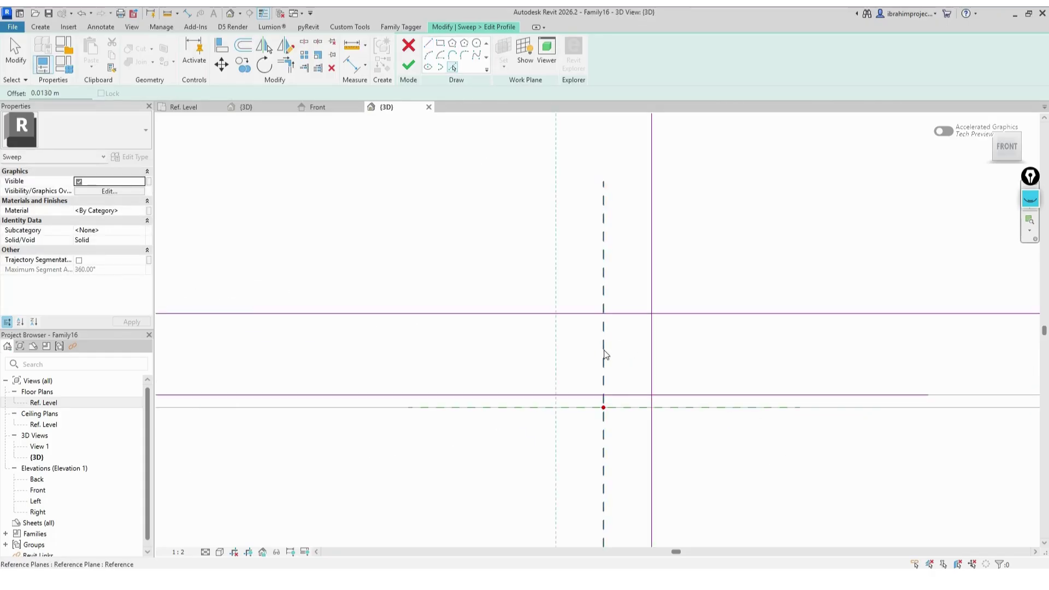
left_click(601, 351)
Step: Trim the four lines to a closed rectangular profile and complete the upper left arm's sweep
key("t")
key("r")
left_click(556, 331)
left_click(582, 313)
left_click(651, 350)
left_click(628, 394)
scroll(557, 373, "down", 3)
left_click(408, 65)
left_click(408, 65)
scroll(585, 237, "down", 4)
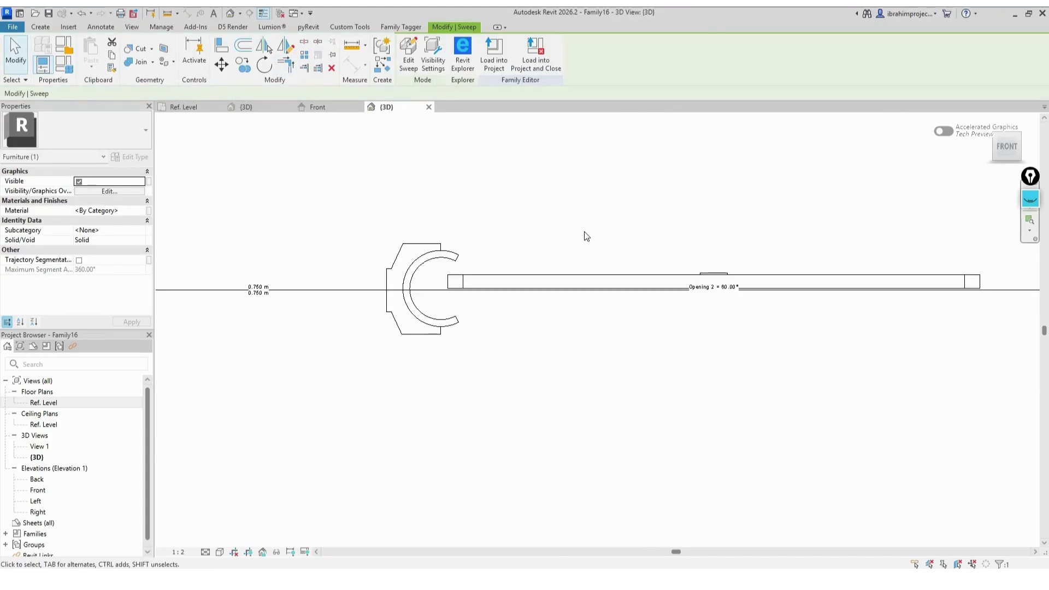
Step: Start another sweep in the plan and use the right reference line of the upper arm pair as its path
left_click(192, 107)
left_click(40, 29)
left_click(164, 53)
left_click(460, 54)
left_click(461, 317)
left_click(408, 65)
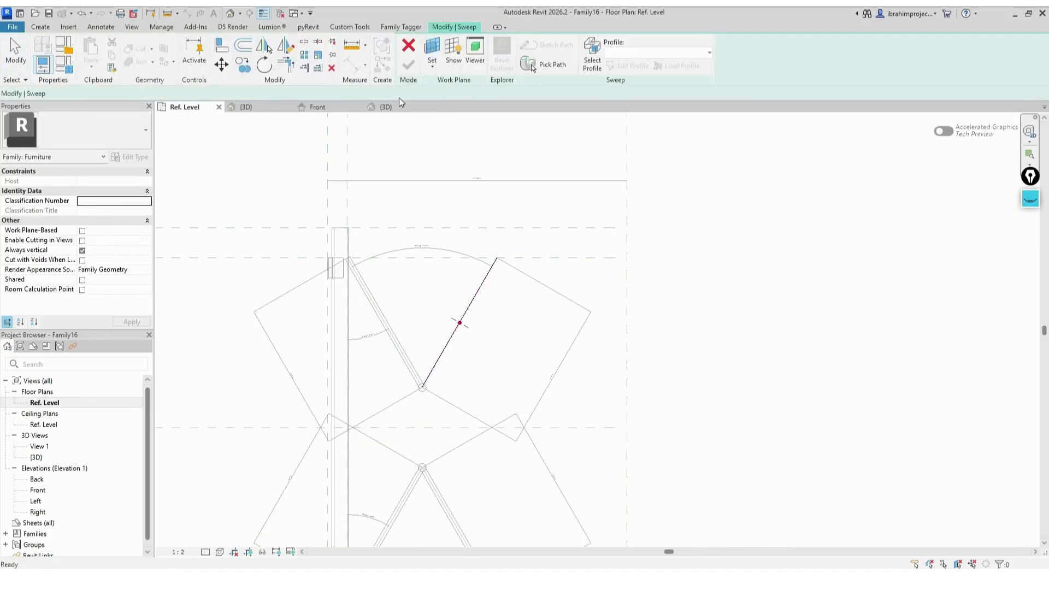
Step: Sketch the profile's top and bottom lines along the existing arm edges and offset vertical lines 0.013 m either side of the reference
left_click(385, 106)
left_click(612, 44)
scroll(936, 253, "up", 3)
scroll(679, 324, "down", 3)
left_click(346, 324)
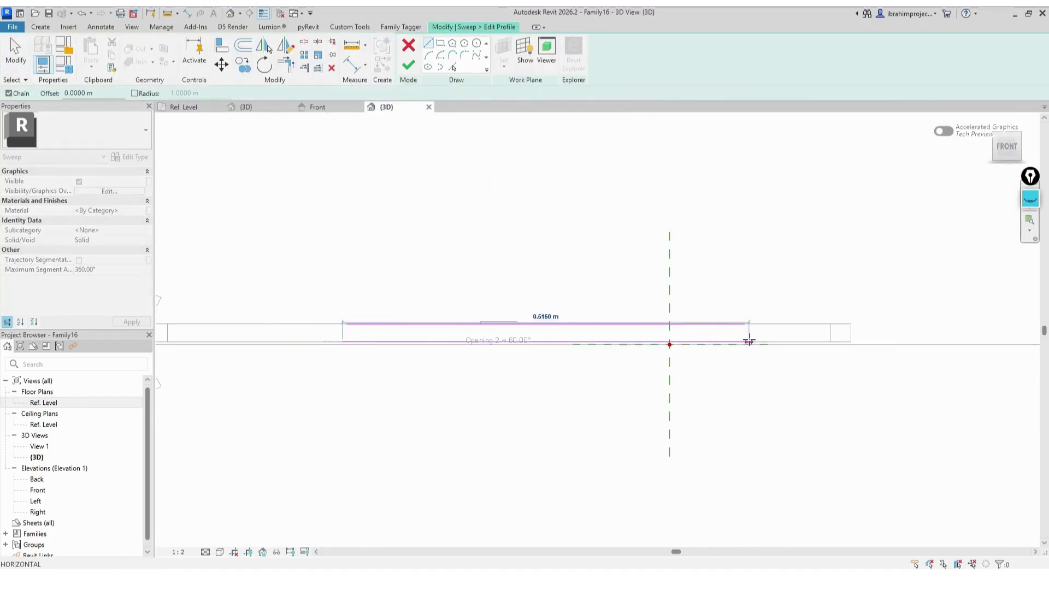
scroll(737, 328, "up", 5)
key("Escape")
left_click(341, 327)
left_click(336, 327)
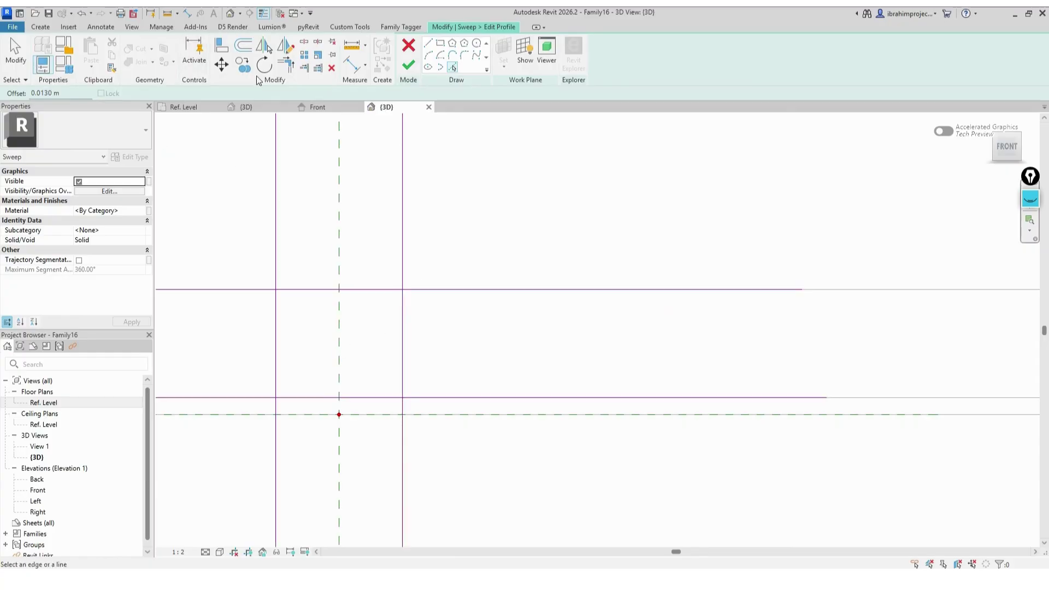
Step: Trim the profile lines into a closed rectangle and finish the upper right arm's sweep
key("t")
key("r")
left_click(289, 290)
left_click(276, 309)
left_click(382, 289)
left_click(402, 328)
left_click(387, 398)
left_click(275, 355)
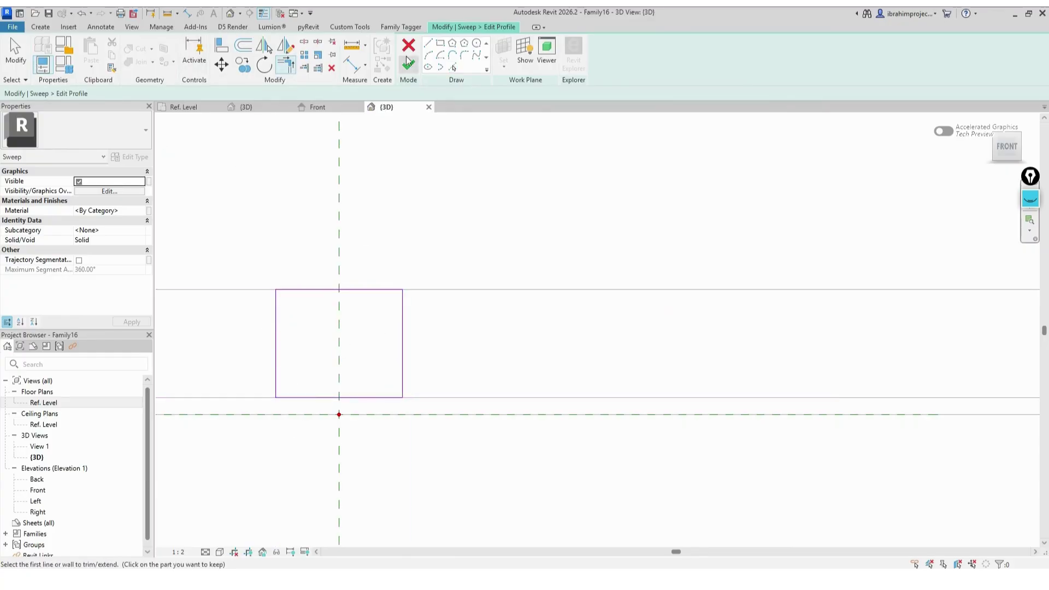
left_click(408, 65)
left_click(407, 65)
Step: Start a sweep in the plan and use the right reference line of the lower arm pair as its path
left_click(183, 106)
left_click(39, 27)
left_click(173, 53)
left_click(465, 53)
left_click(460, 325)
left_click(408, 65)
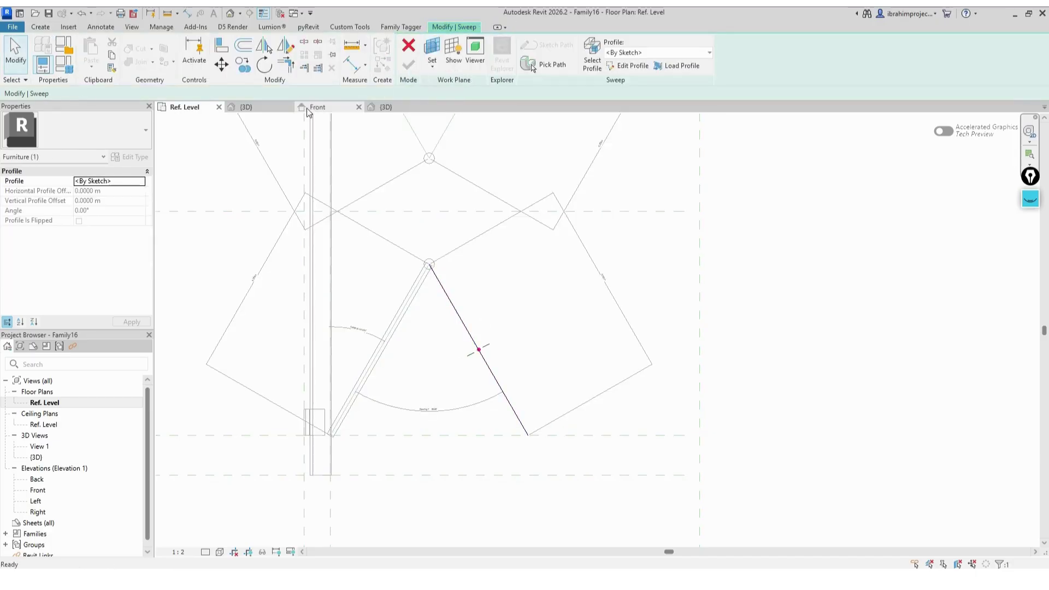
Step: Edit the sweep profile in the 3D view and sketch its upper and lower horizontal edges along the existing arm's edges
left_click(386, 106)
left_click(623, 68)
scroll(859, 373, "up", 5)
left_click(341, 371)
left_click(856, 371)
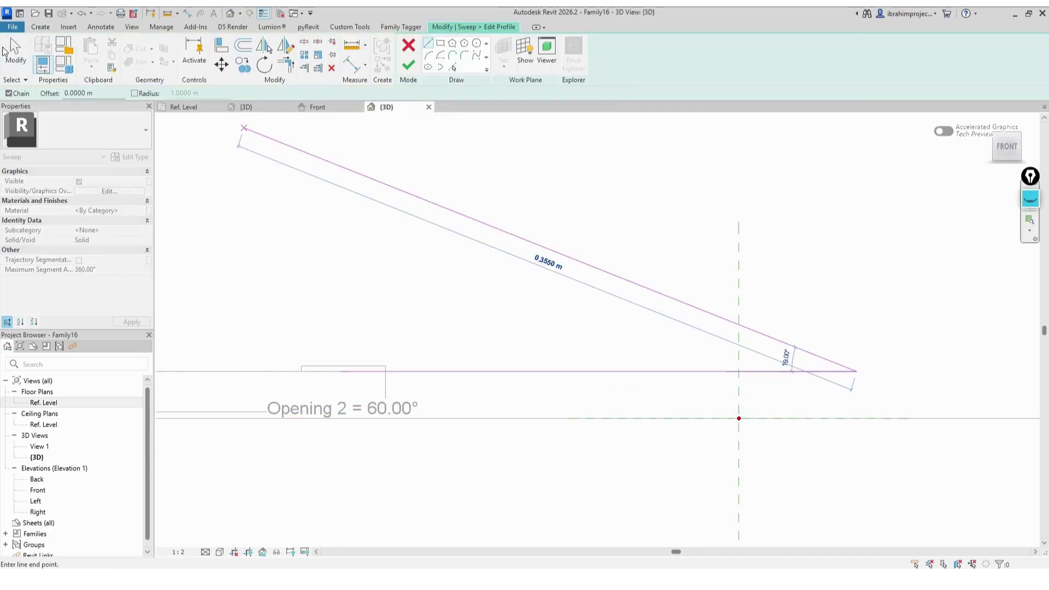
key("Escape")
left_click(258, 412)
left_click(888, 411)
Step: Offset vertical profile lines equally to both sides of the vertical reference plane
left_click(453, 67)
left_click_drag(41, 94, 52, 94)
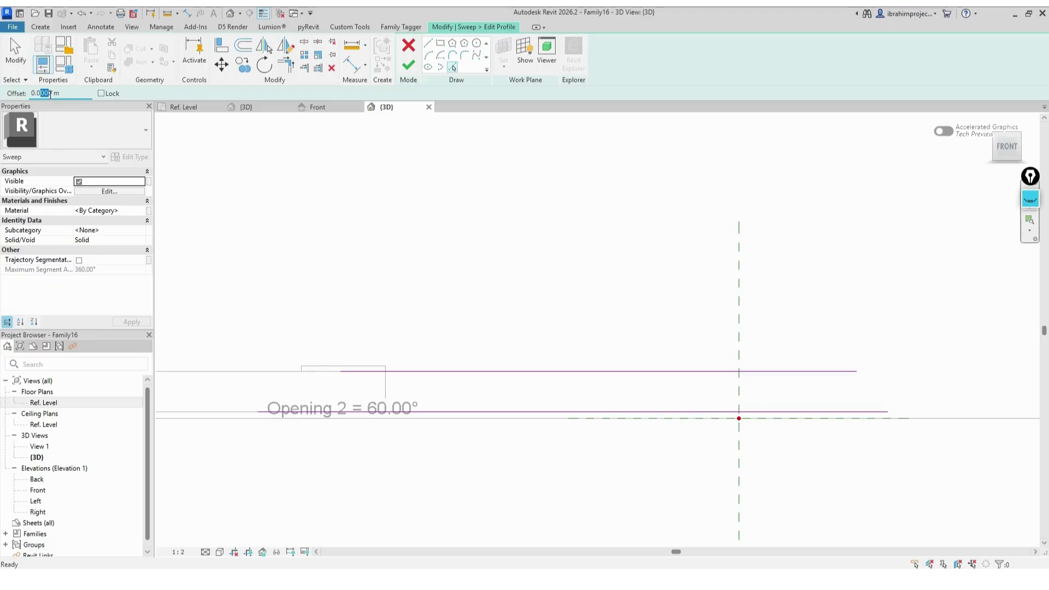
type("15")
key("Return")
scroll(796, 414, "up", 3)
left_click(683, 273)
left_click(677, 349)
Step: Trim the lines to a closed rectangular profile and finish the lower right arm's sweep
left_click(286, 65)
left_click(632, 355)
left_click(651, 329)
left_click(693, 328)
left_click(728, 355)
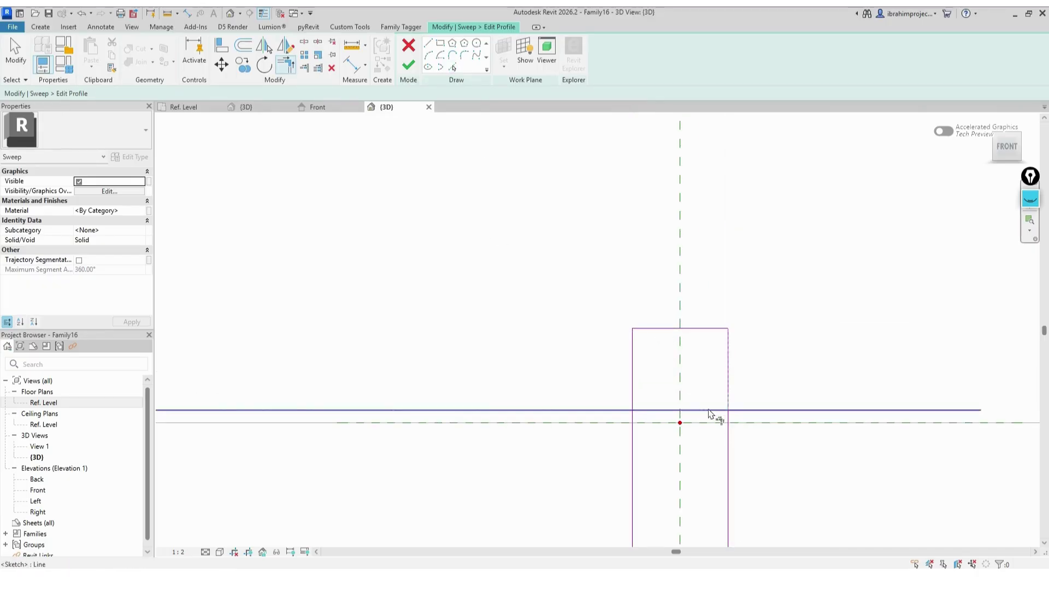
left_click(709, 410)
left_click(631, 382)
left_click(408, 65)
left_click(407, 65)
Step: Start a sweep in the Ref. Level plan and use the upper arm pair's left reference line as its path
left_click(184, 106)
scroll(473, 260, "up", 4)
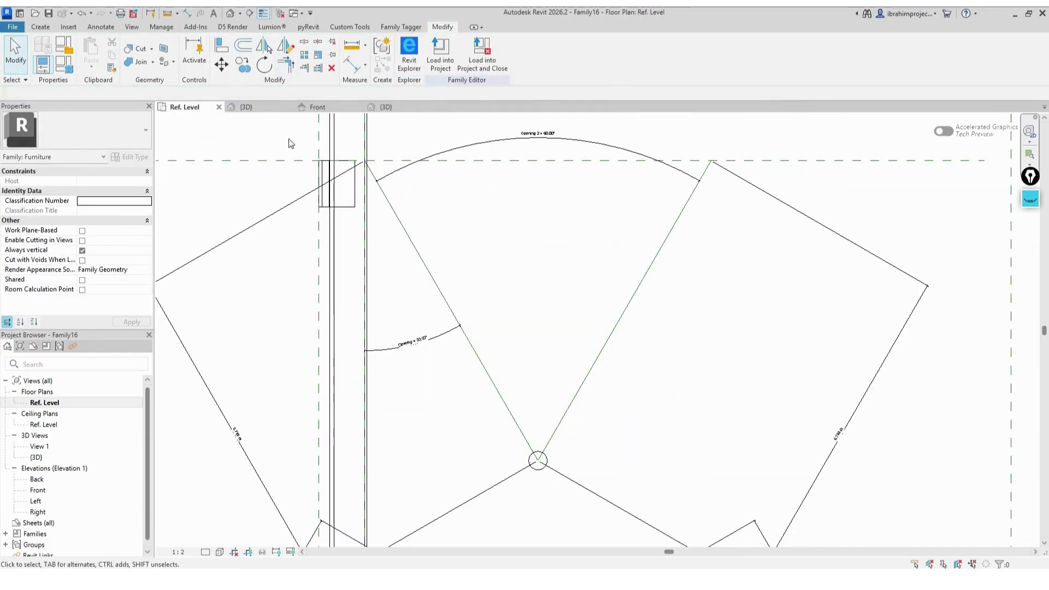
left_click(41, 28)
left_click(167, 55)
left_click(549, 64)
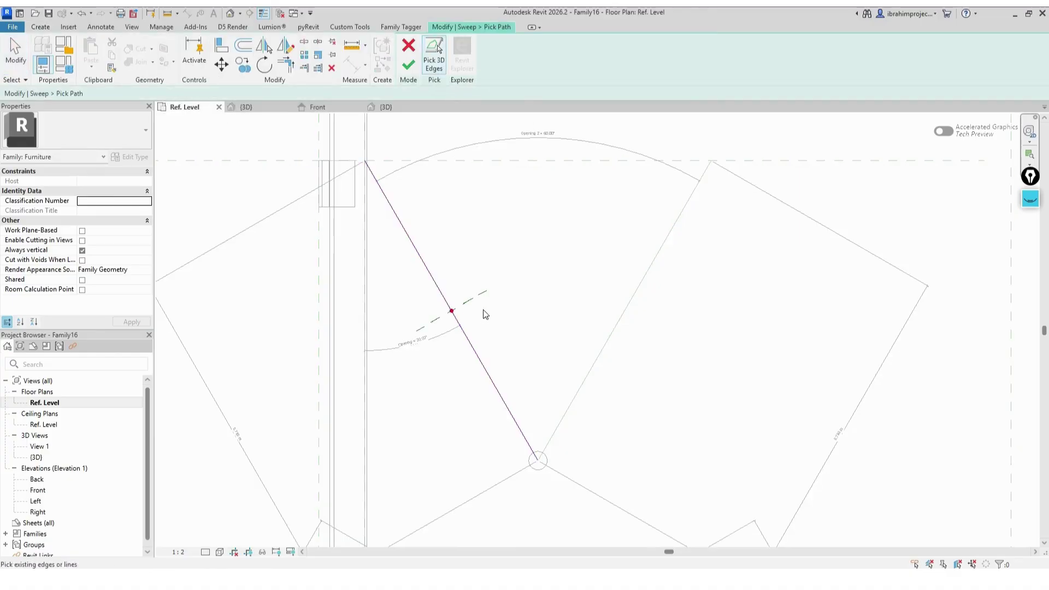
left_click(456, 309)
left_click(408, 65)
Step: Open the sweep profile in the 3D view and create its top edge along the existing arm's edge, extended across the vertical reference
left_click(621, 65)
left_click(563, 350)
scroll(266, 318, "up", 1)
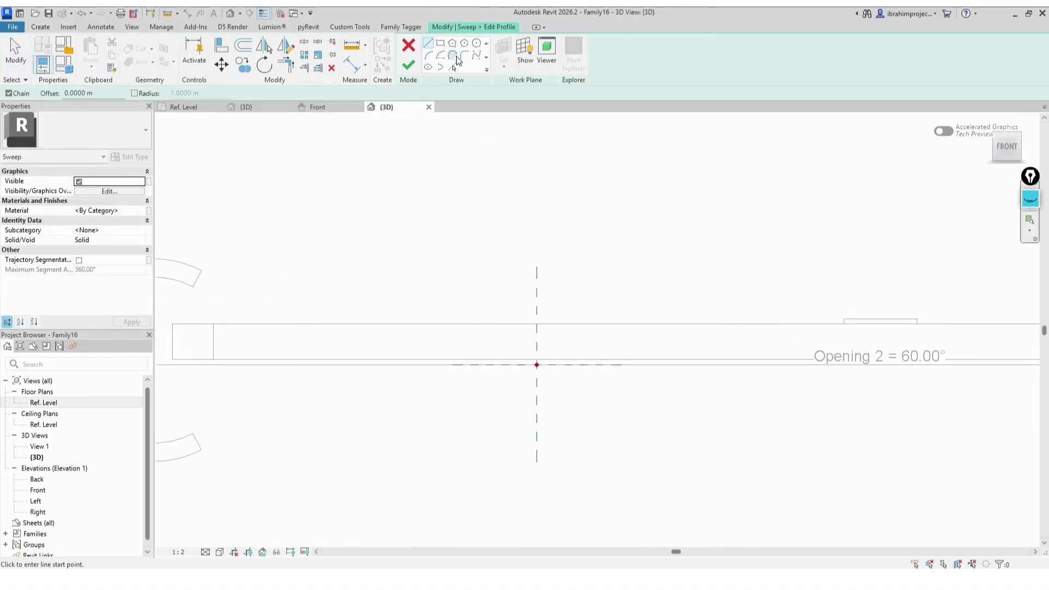
left_click(453, 67)
scroll(511, 360, "down", 2)
left_click_drag(356, 341, 633, 341)
scroll(562, 342, "up", 2)
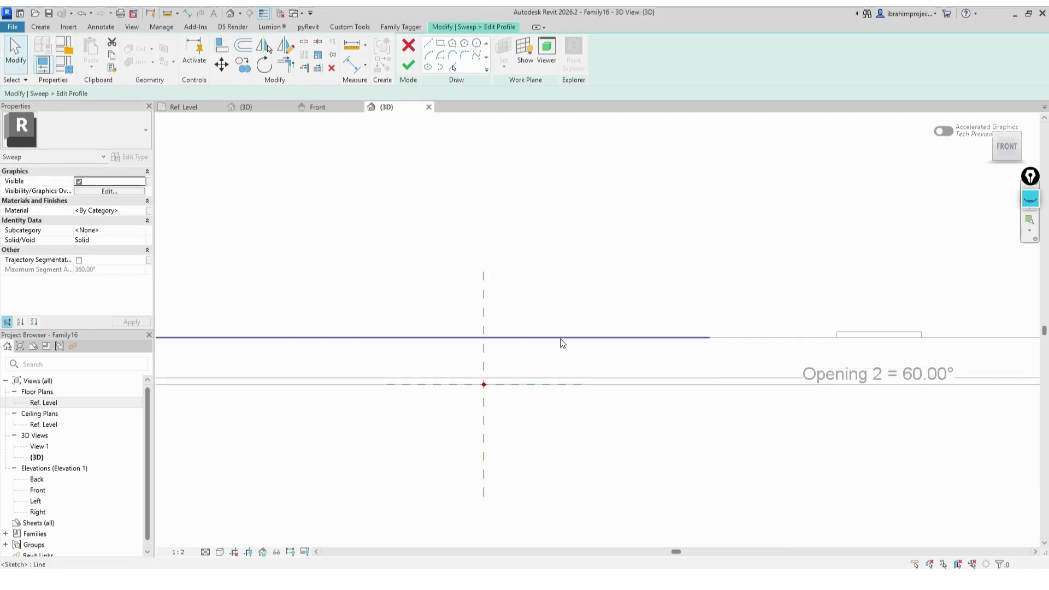
Step: Draw the profile's bottom edge and offset vertical lines 0.013 m to both sides of the vertical reference
left_click(428, 43)
scroll(664, 381, "down", 4)
scroll(637, 358, "up", 5)
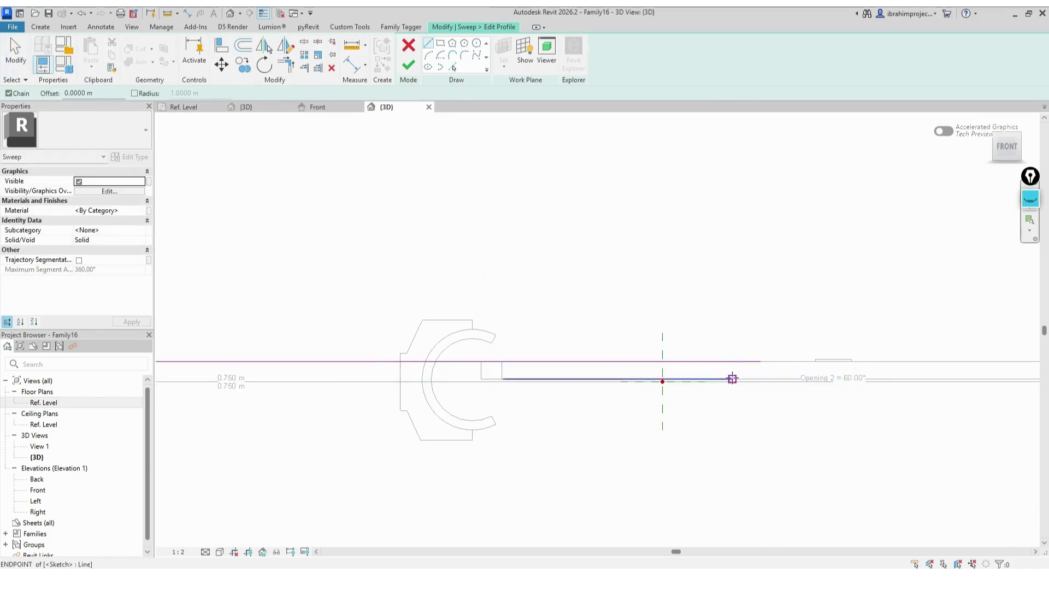
key("p")
key("l")
left_click_drag(41, 94, 53, 94)
type("15")
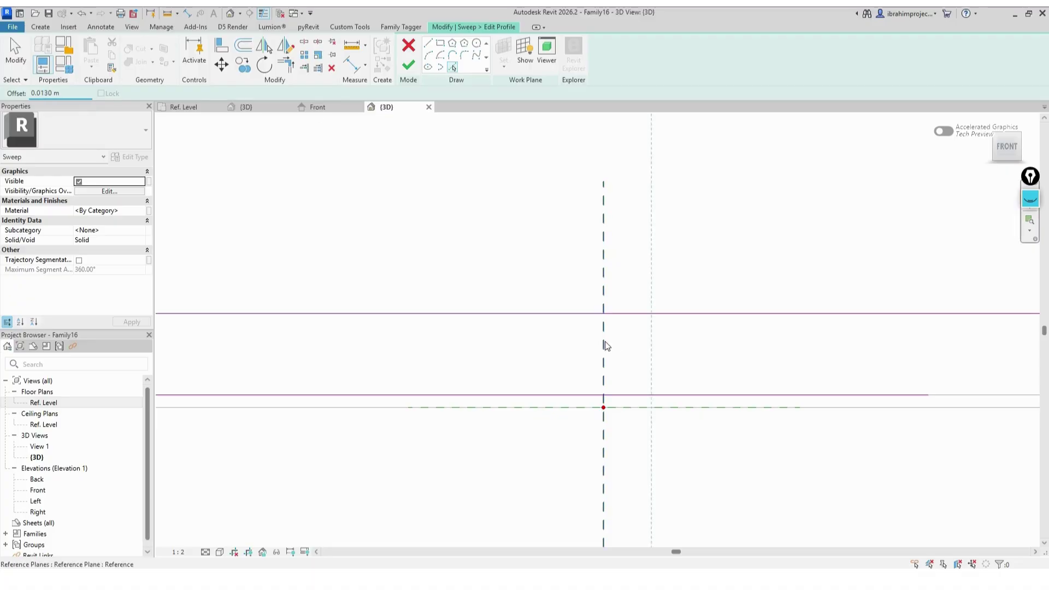
left_click(604, 346)
left_click(601, 343)
Step: Trim the profile lines to form a closed rectangle and complete the arm's sweep
key("t")
key("r")
left_click(580, 313)
left_click(556, 333)
left_click(612, 314)
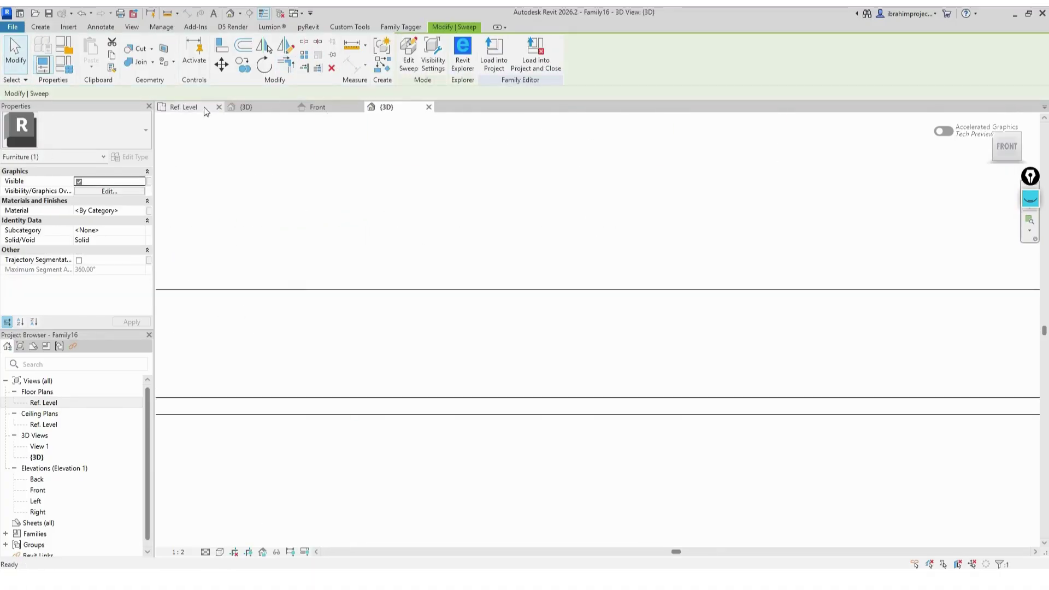
Step: Flex the family in the plan by applying Opening angles of 15° and 50° in the family types
left_click(183, 107)
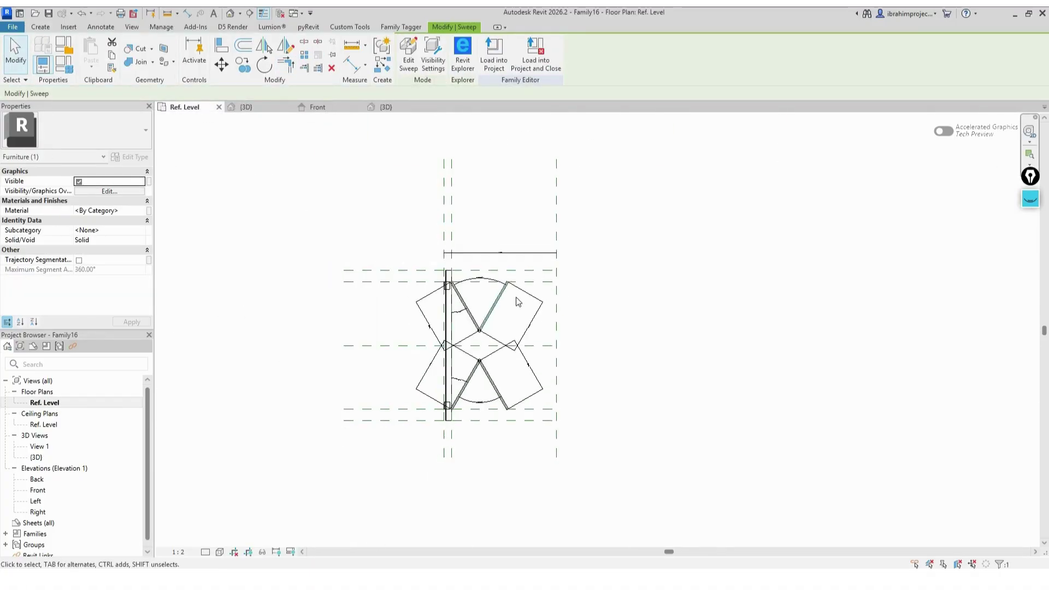
scroll(456, 251, "up", 2)
left_click(63, 73)
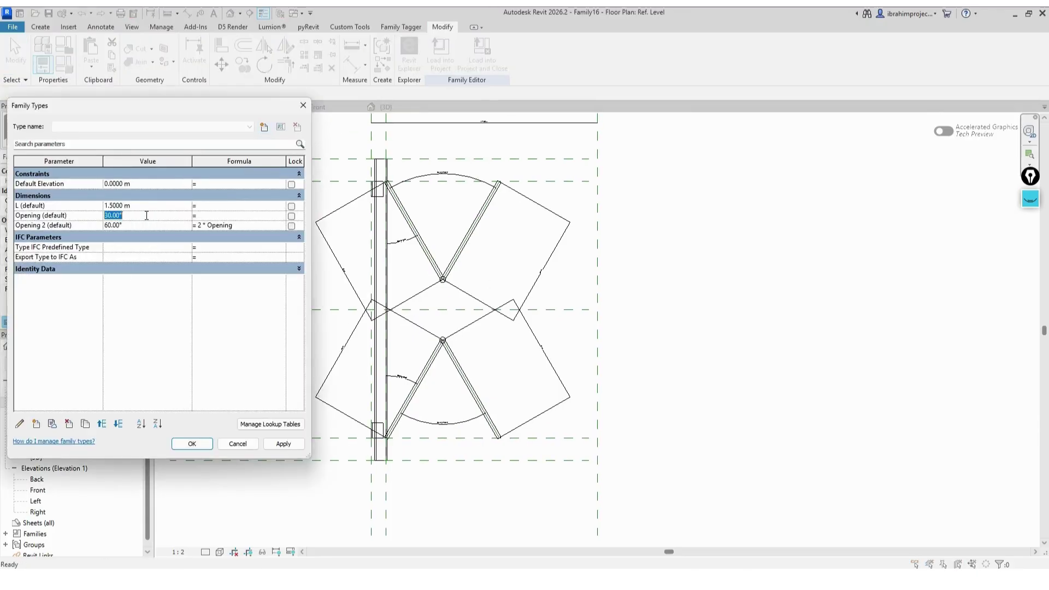
left_click(283, 442)
left_click(138, 213)
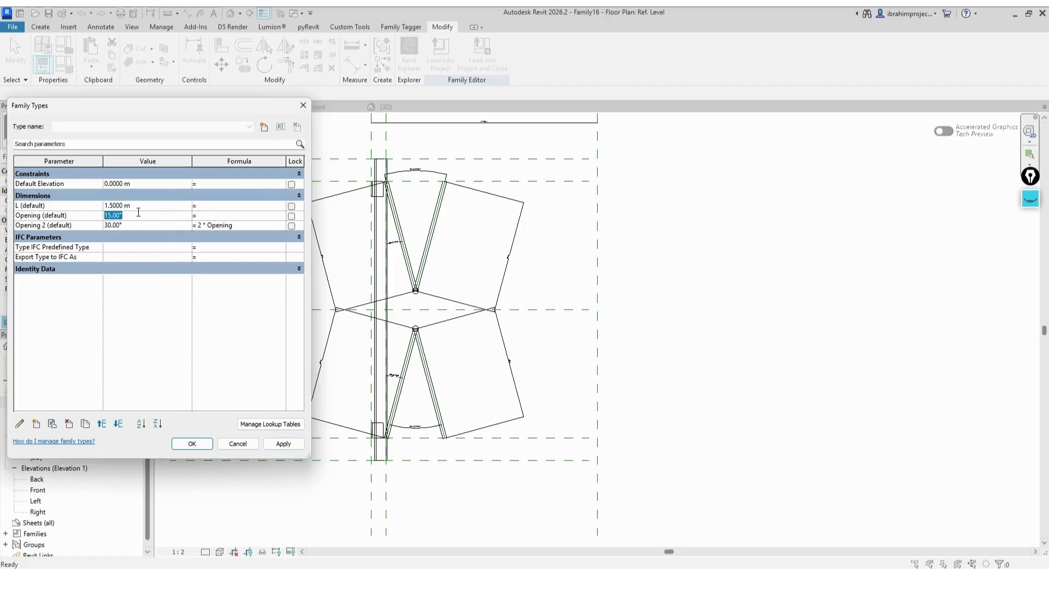
type("50")
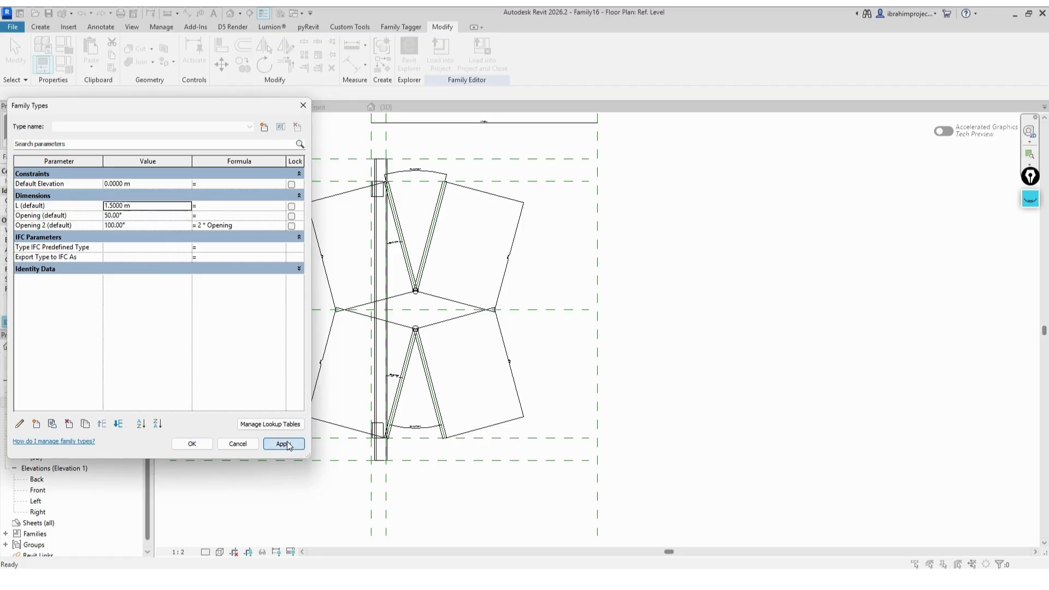
left_click(283, 443)
left_click(191, 443)
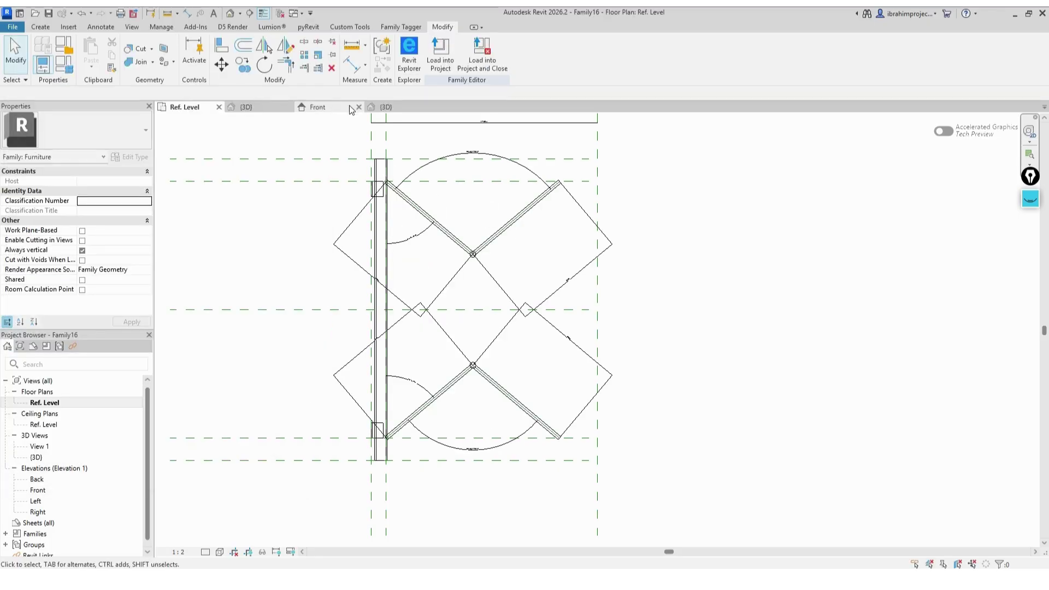
Step: Start a new extrusion in the Front elevation and trace the tube's inner arc as its first sketch line
left_click(317, 106)
left_click(467, 297)
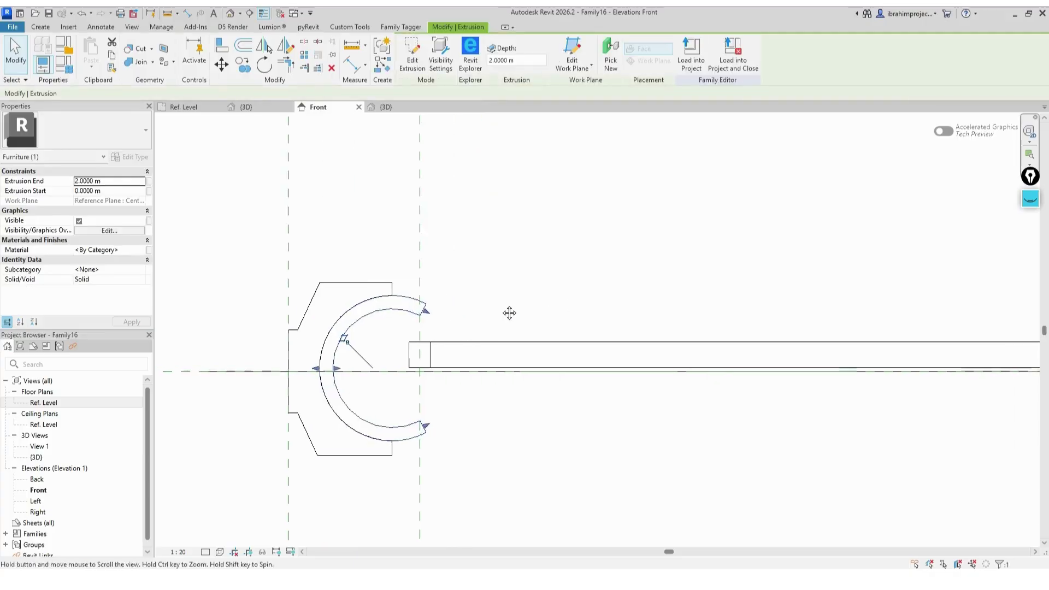
scroll(399, 321, "down", 3)
scroll(405, 325, "up", 3)
key("Escape")
left_click(47, 27)
left_click(92, 51)
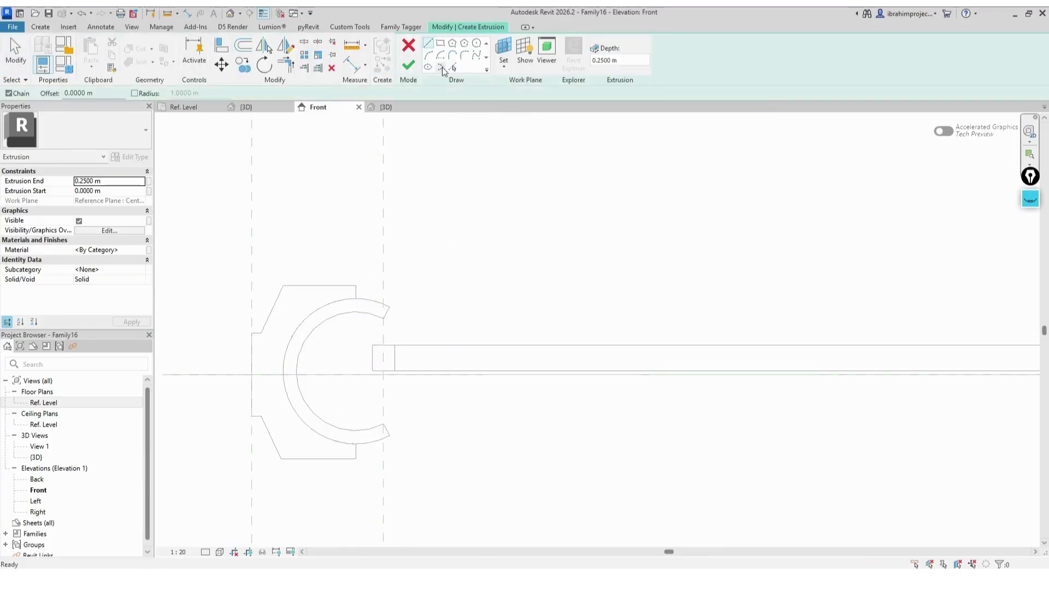
left_click(452, 66)
left_click(355, 312)
Step: Draw the profile's upper half with a 0.02 m horizontal, a diagonal and a vertical line, and mirror it about the reference level
left_click(428, 44)
left_click(383, 318)
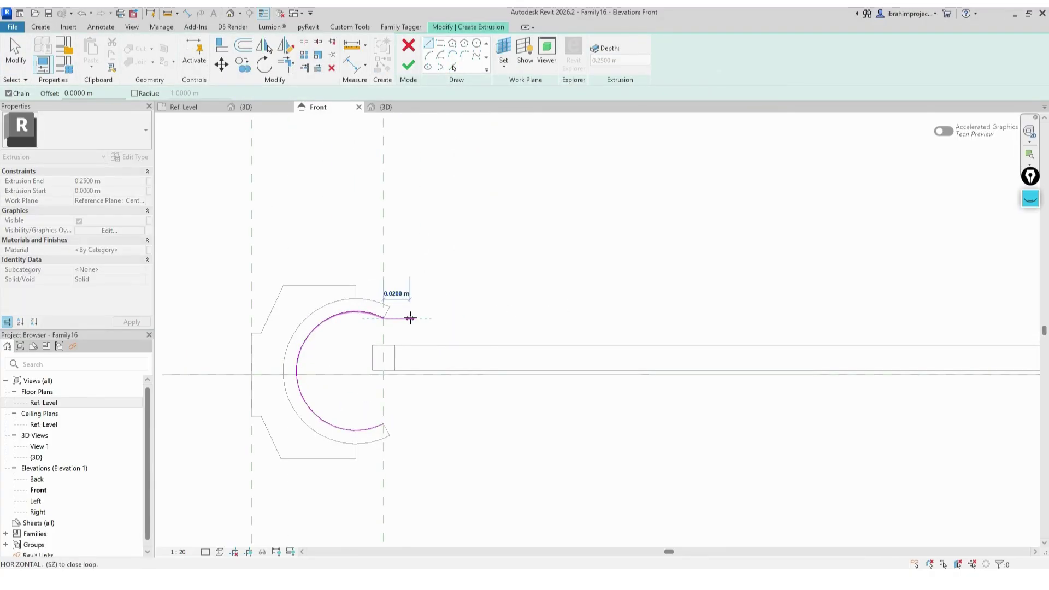
left_click(410, 318)
left_click(430, 338)
left_click(431, 374)
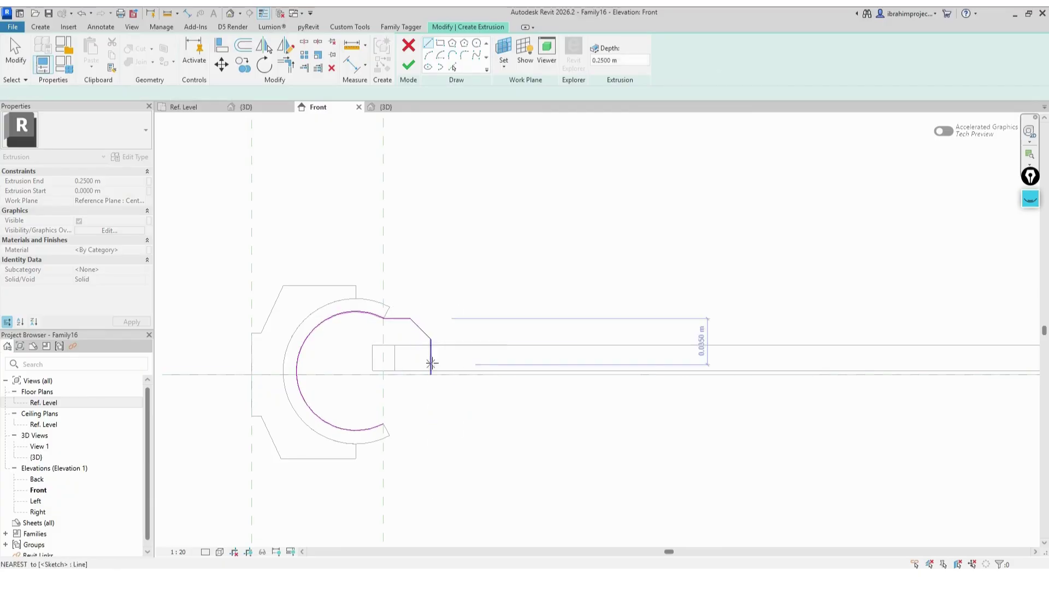
key("Escape")
key("Escape")
left_click(264, 46)
left_click(333, 374)
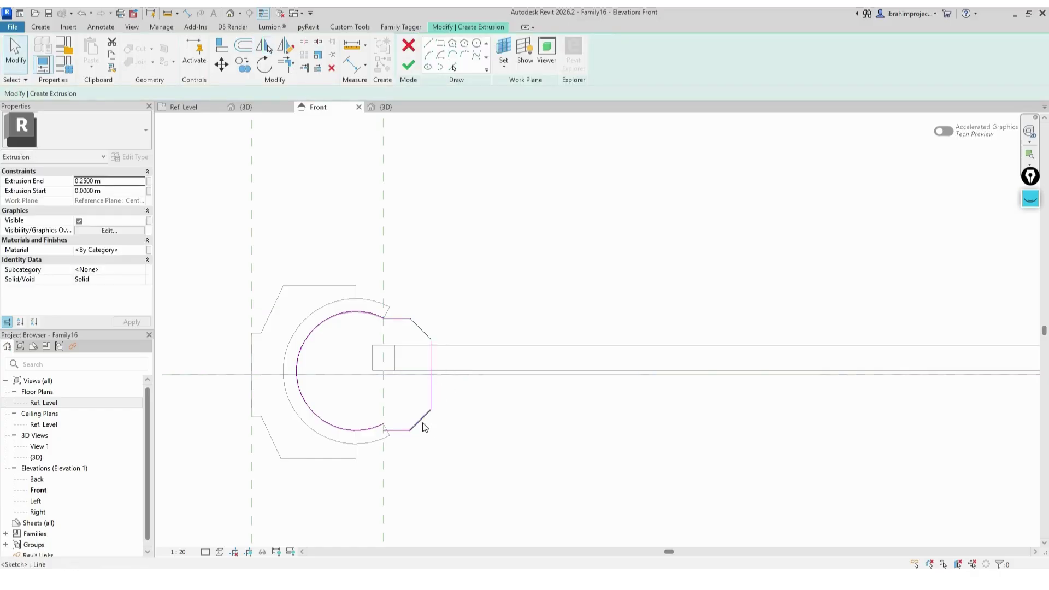
Step: Move the mirrored lines onto the lower endpoint of the arc and finish the extrusion
scroll(425, 427, "up", 2)
left_click(221, 64)
left_click(375, 431)
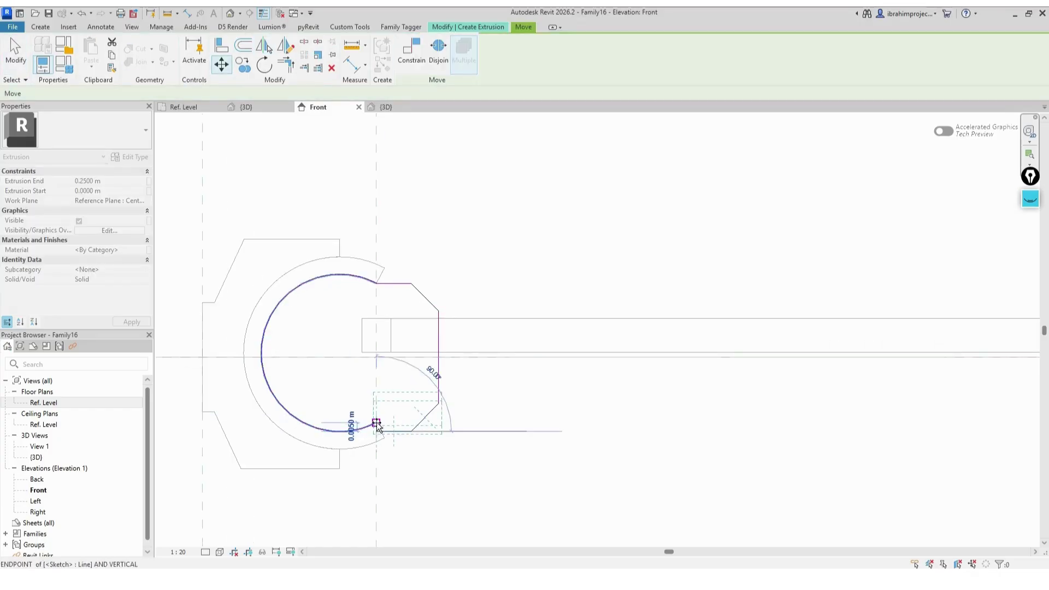
left_click(376, 423)
left_click(468, 416)
left_click(408, 65)
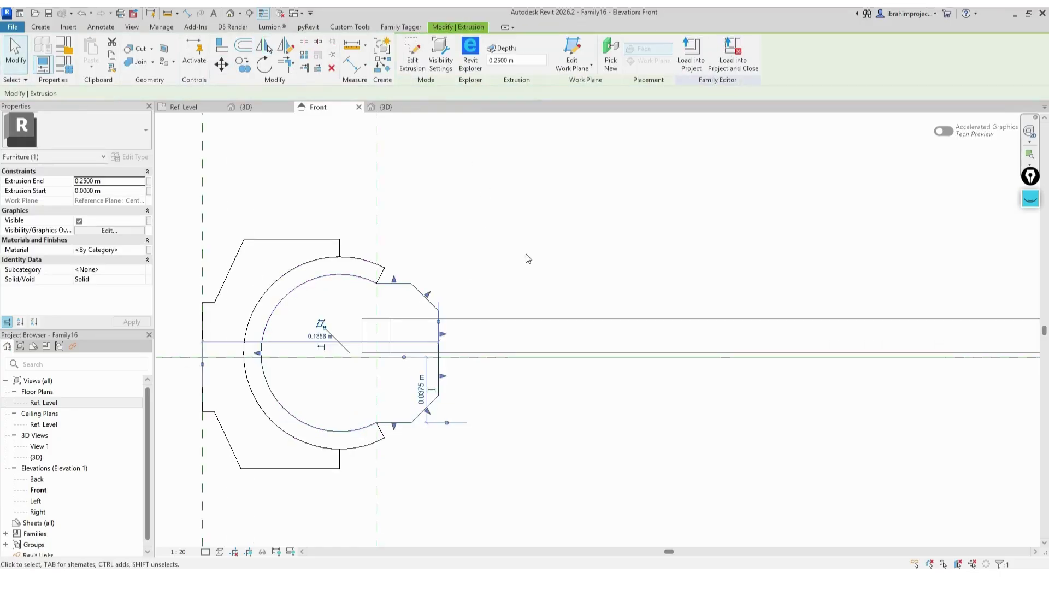
Step: Stretch the new extrusion to the tube's full 2 m length in the plan and inspect it in the 3D view
key("ctrl+Tab")
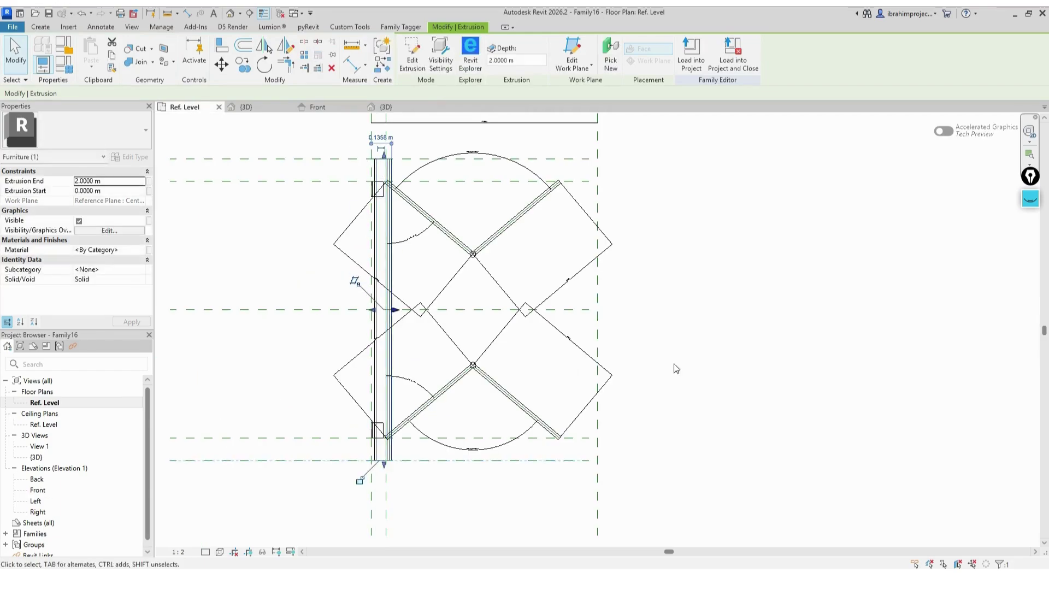
key("Escape")
key("ctrl+Tab")
middle_click_drag(568, 300, 731, 287, "shift")
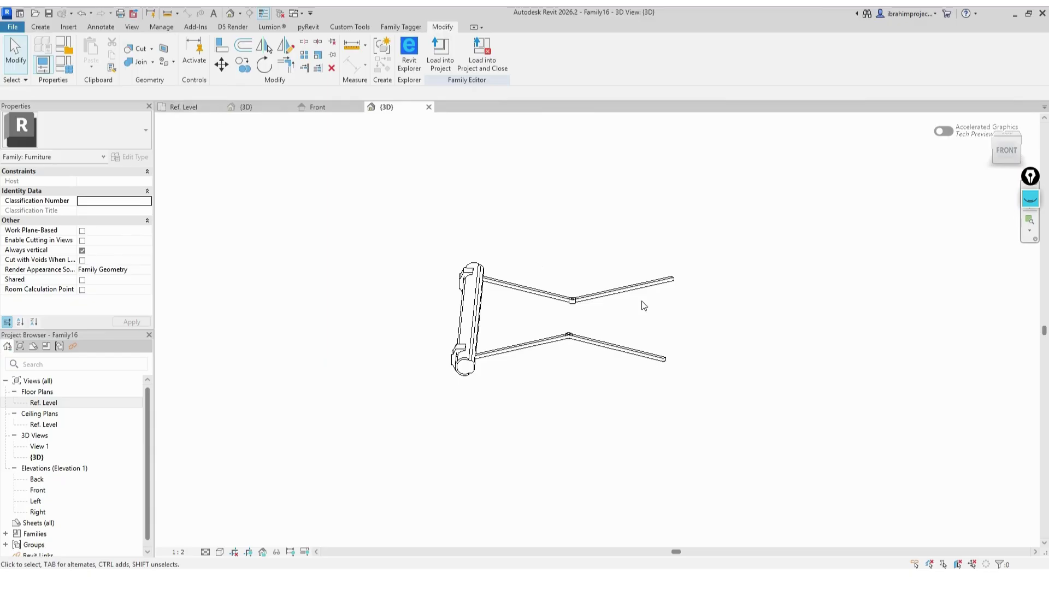
Step: Flex the family in 3D by applying Opening angles of 60° and 30° in the family types
left_click(63, 64)
left_click(145, 218)
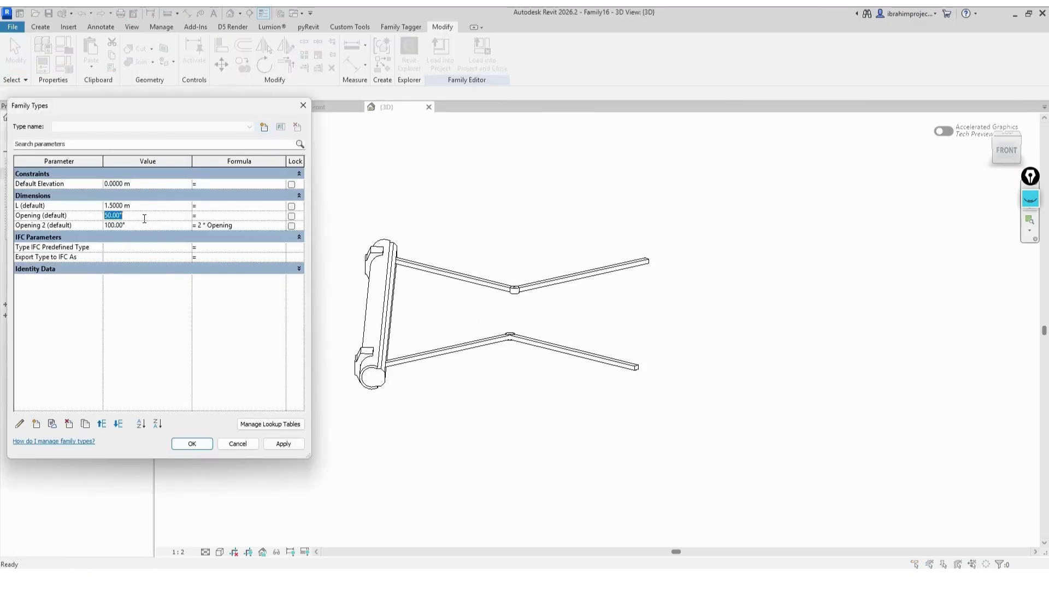
left_click(289, 446)
left_click(146, 218)
type("302")
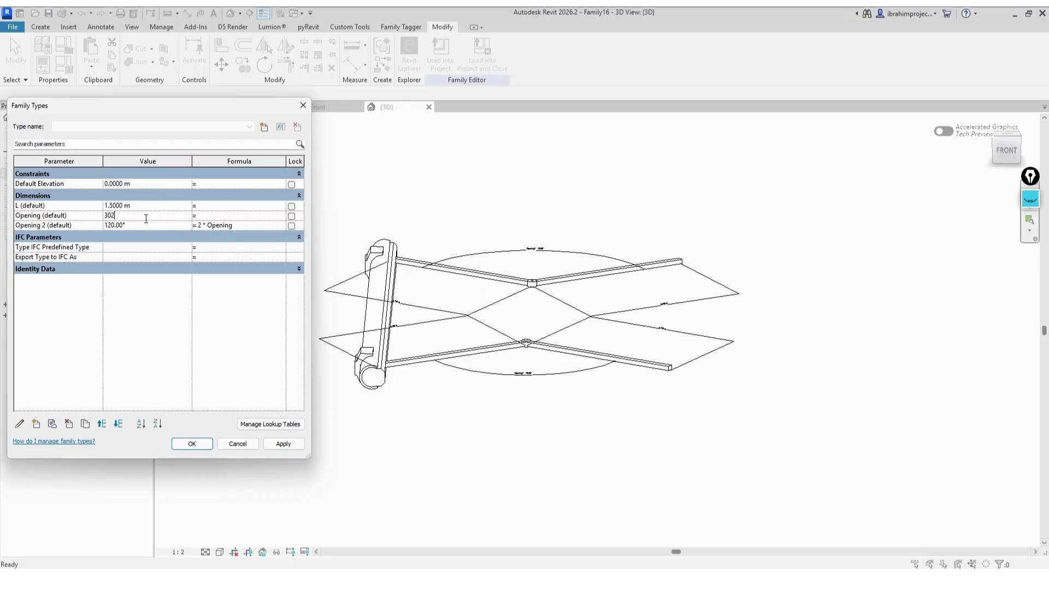
left_click(279, 445)
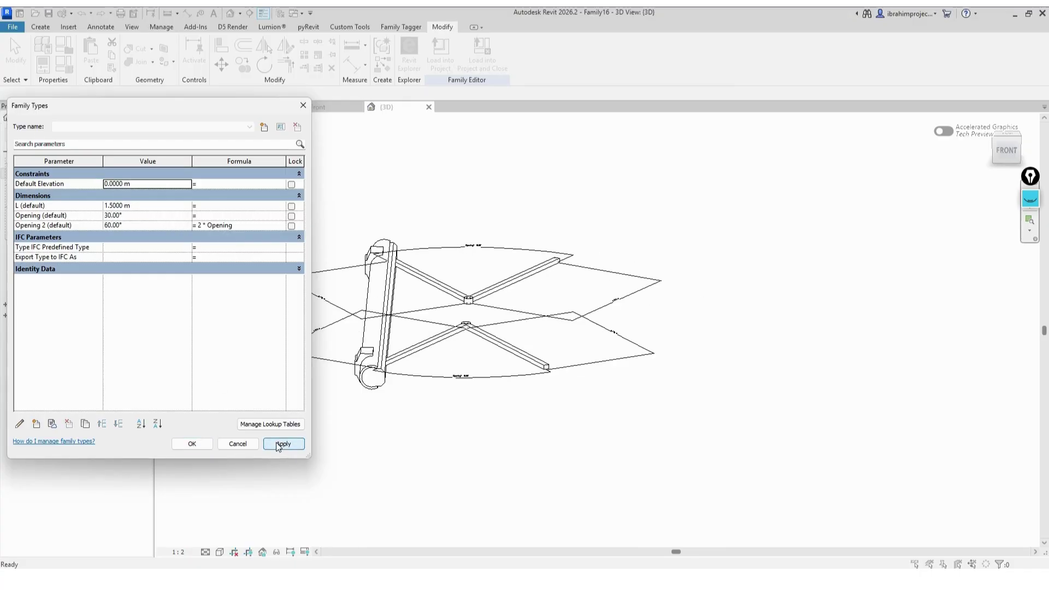
left_click(191, 443)
Step: Start another extrusion sketch in the Front elevation for a cover around the tube's open side
left_click(188, 107)
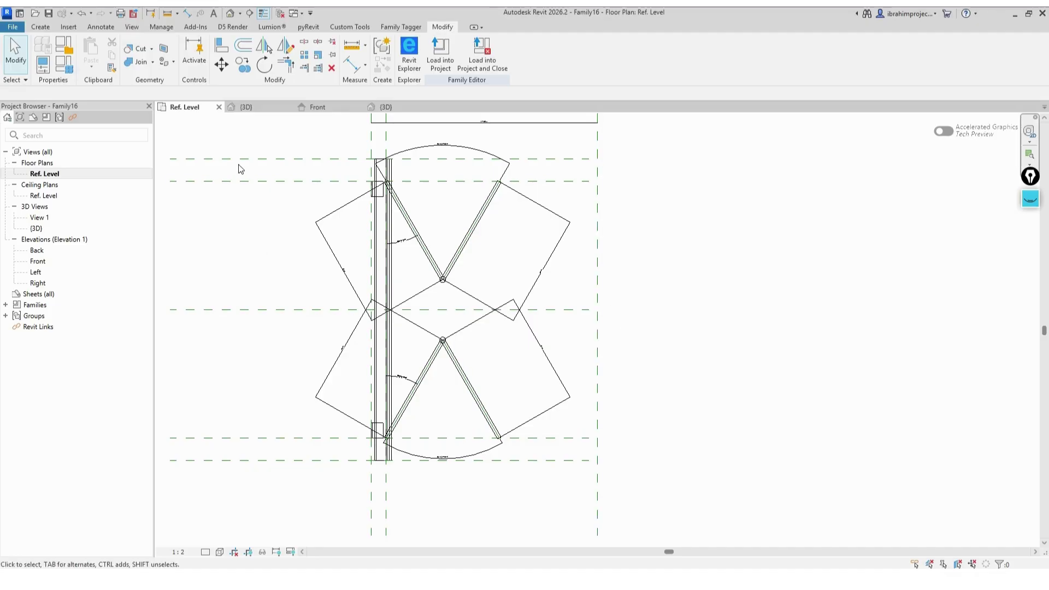
left_click(313, 112)
scroll(447, 284, "down", 3)
scroll(480, 283, "up", 5)
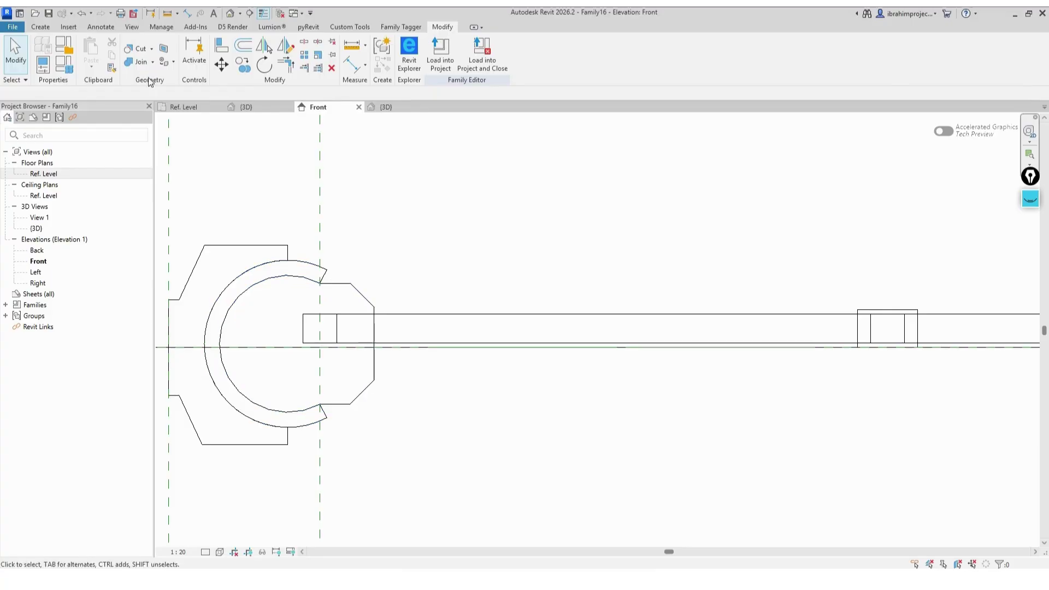
left_click(41, 26)
left_click(90, 53)
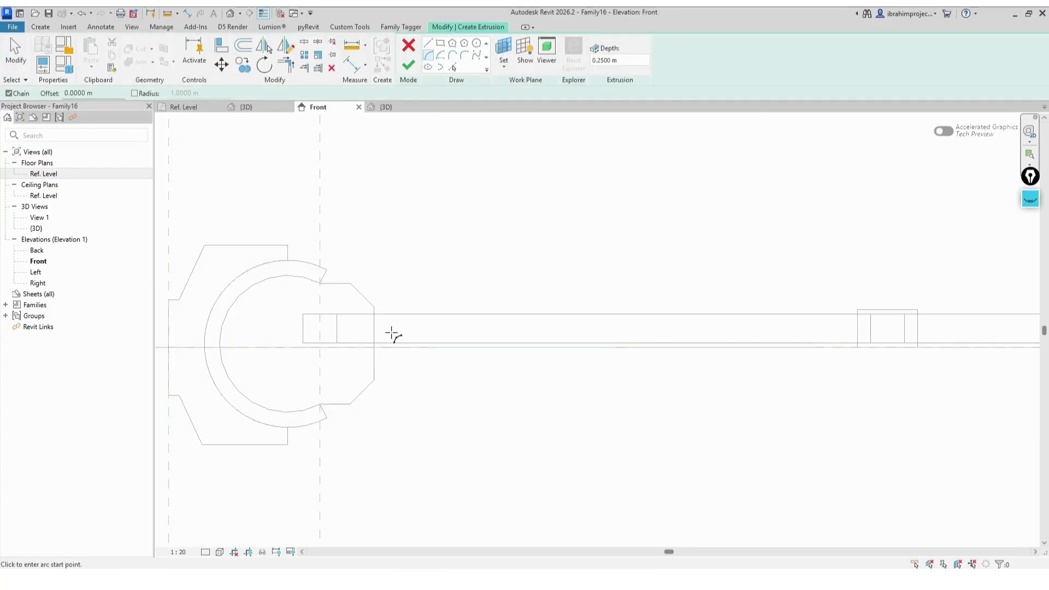
key("p")
key("l")
left_click(318, 270)
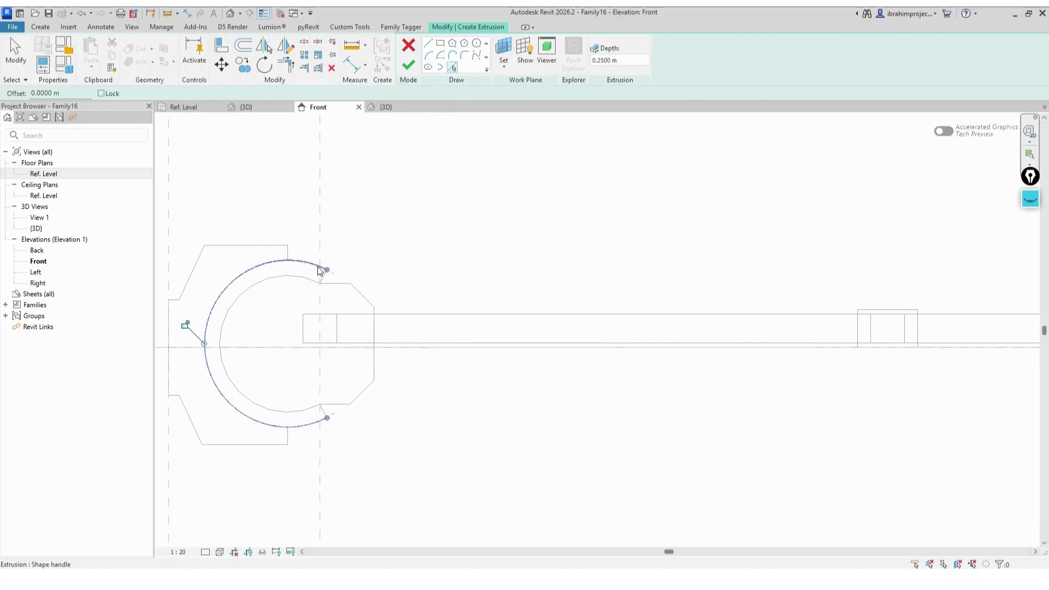
key("Escape")
key("Escape")
left_click(320, 267)
left_click_drag(327, 270, 366, 306)
key("ctrl+z")
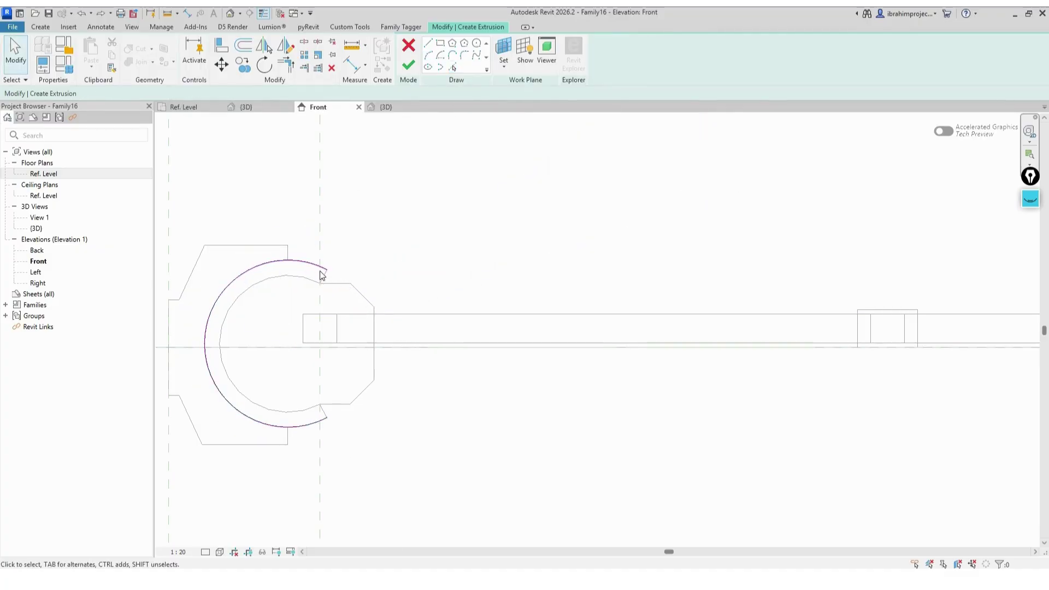
left_click(321, 275)
key("Delete")
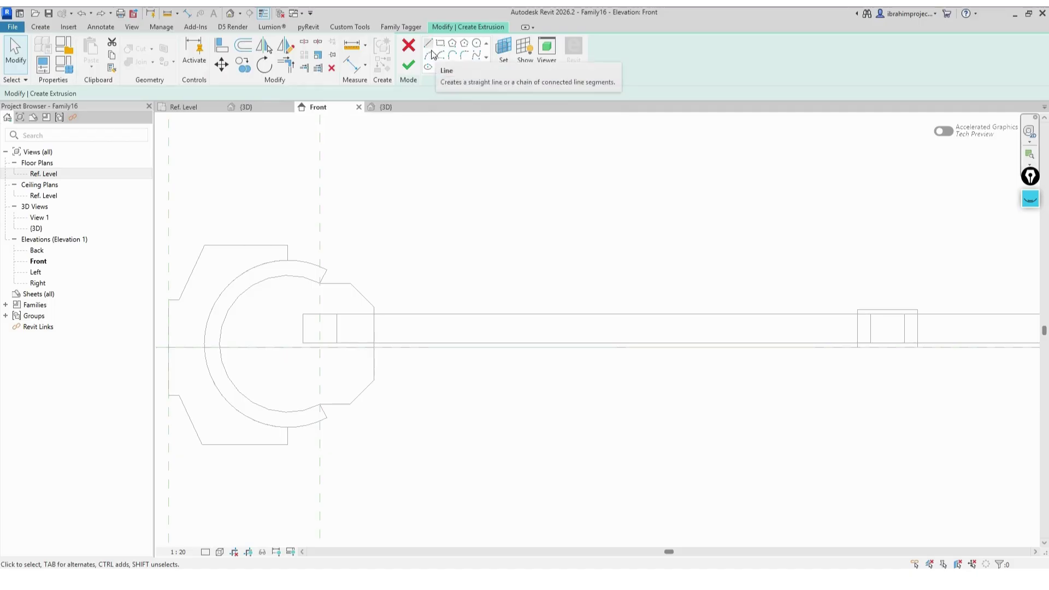
Step: Draw the cover's inner spline from the top of the tube's outer arc, around the chamfered front piece, down to the reference level
left_click(477, 55)
scroll(328, 268, "up", 3)
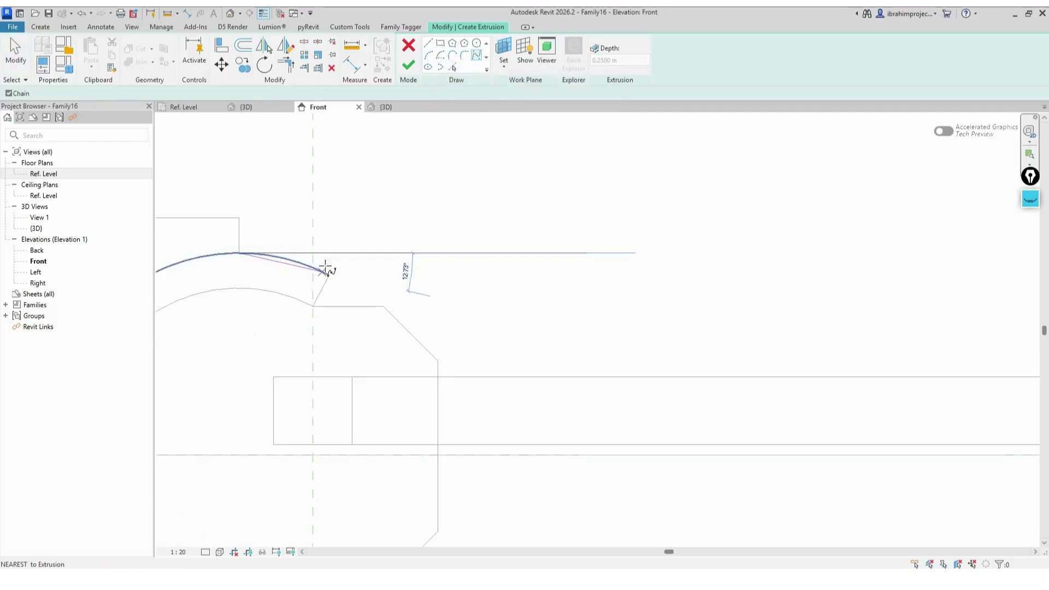
left_click(285, 258)
left_click(313, 266)
left_click(346, 285)
left_click(383, 305)
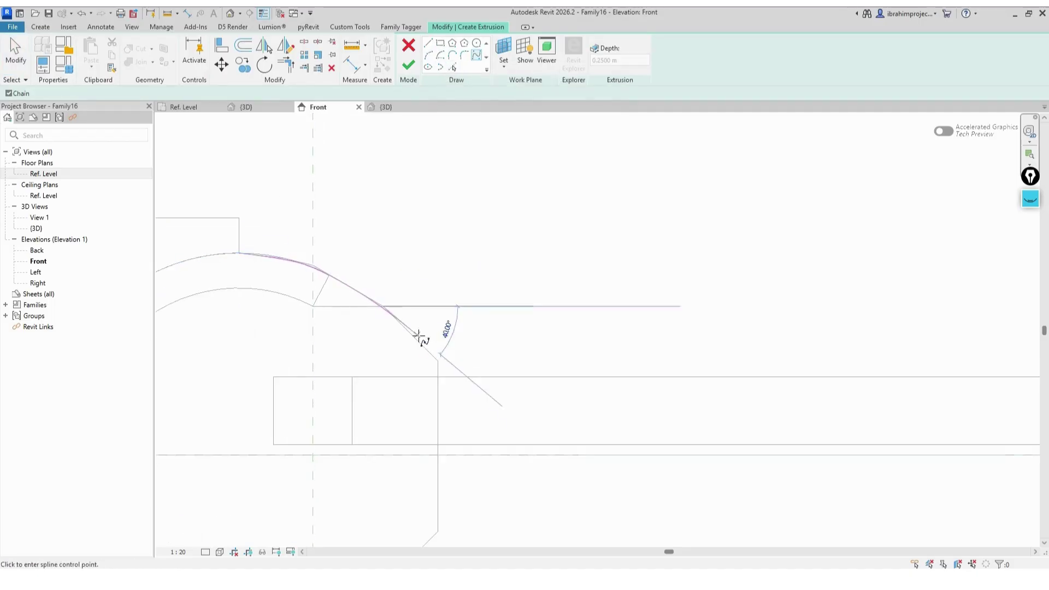
left_click(438, 361)
scroll(459, 375, "down", 3)
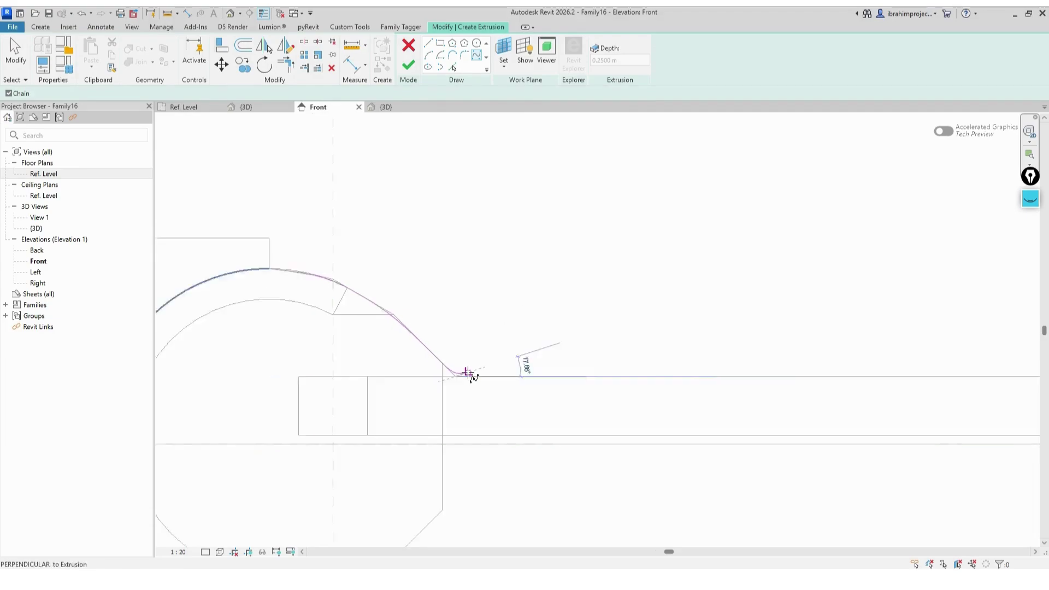
double_click(467, 403)
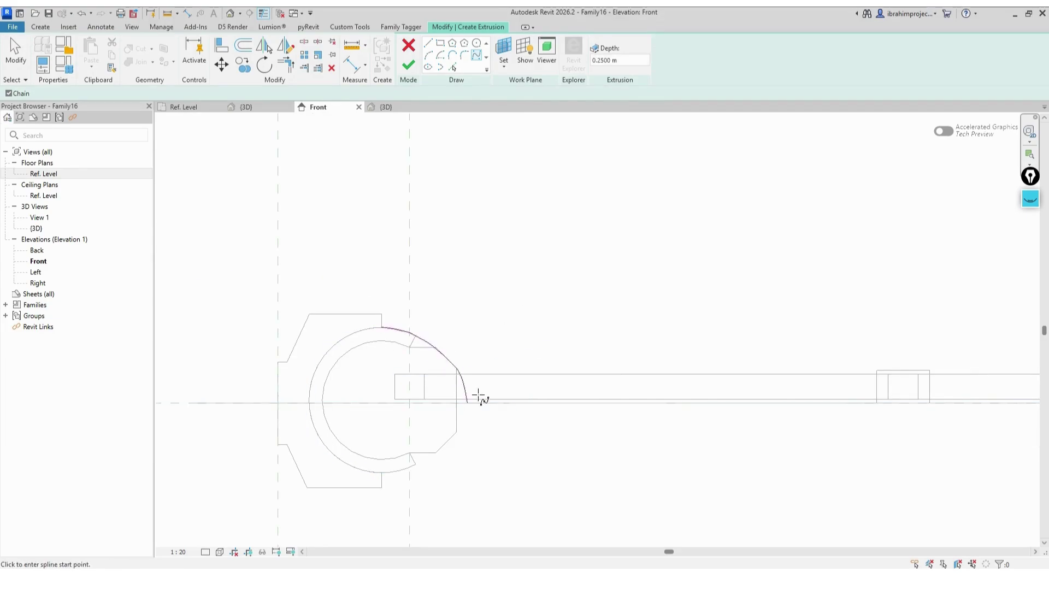
Step: Draw the cover's outer spline from the bracket's upper corner down to the reference level and close its upper end with a vertical line
scroll(492, 311, "up", 2)
left_click(307, 317)
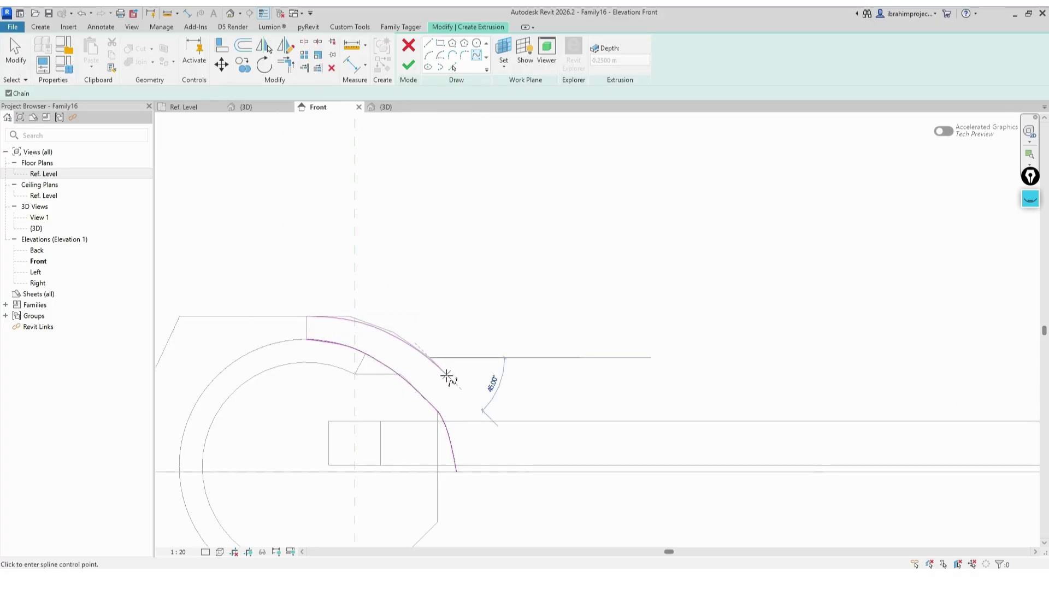
left_click(482, 454)
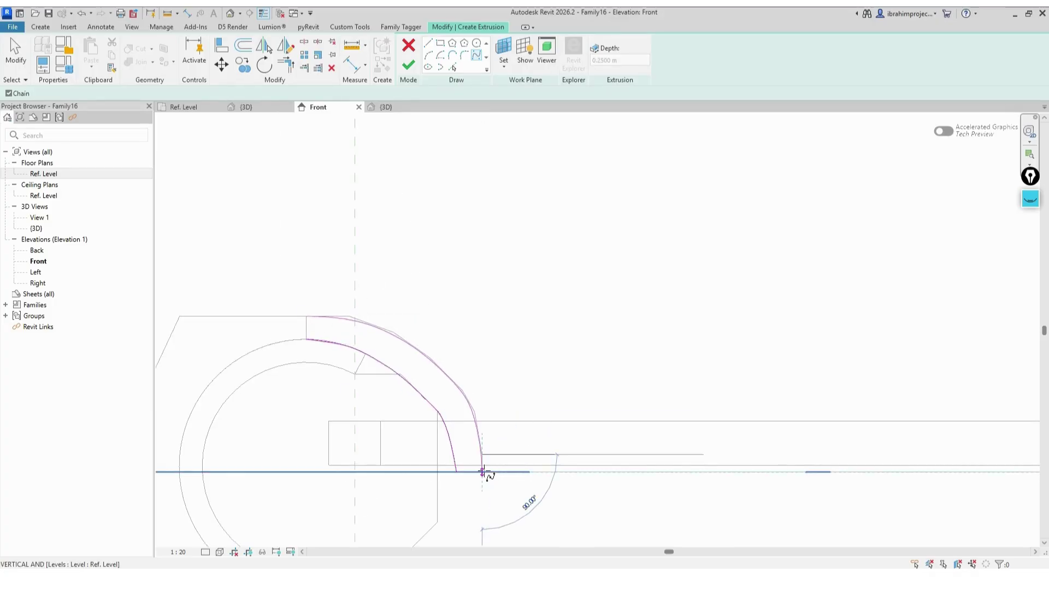
double_click(486, 472)
left_click(427, 43)
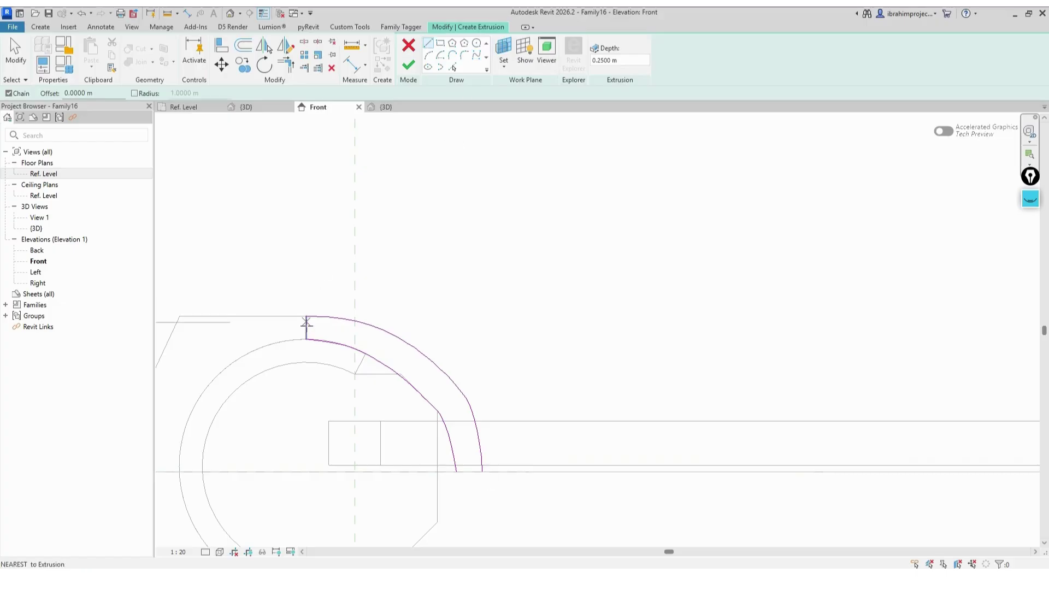
left_click(307, 317)
left_click(306, 339)
middle_click_drag(458, 435, 592, 329)
key("Escape")
Step: Mirror both splines and the closing line about the reference level
left_click(581, 319)
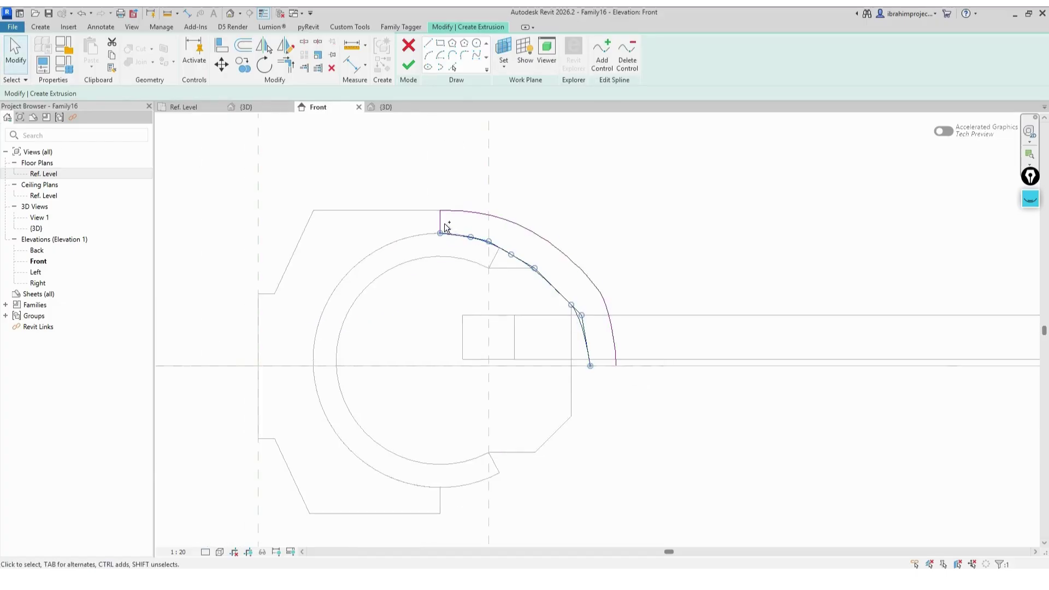
left_click(440, 224, "ctrl")
left_click(546, 240, "ctrl")
left_click(264, 46)
left_click(432, 365)
scroll(489, 243, "down", 3)
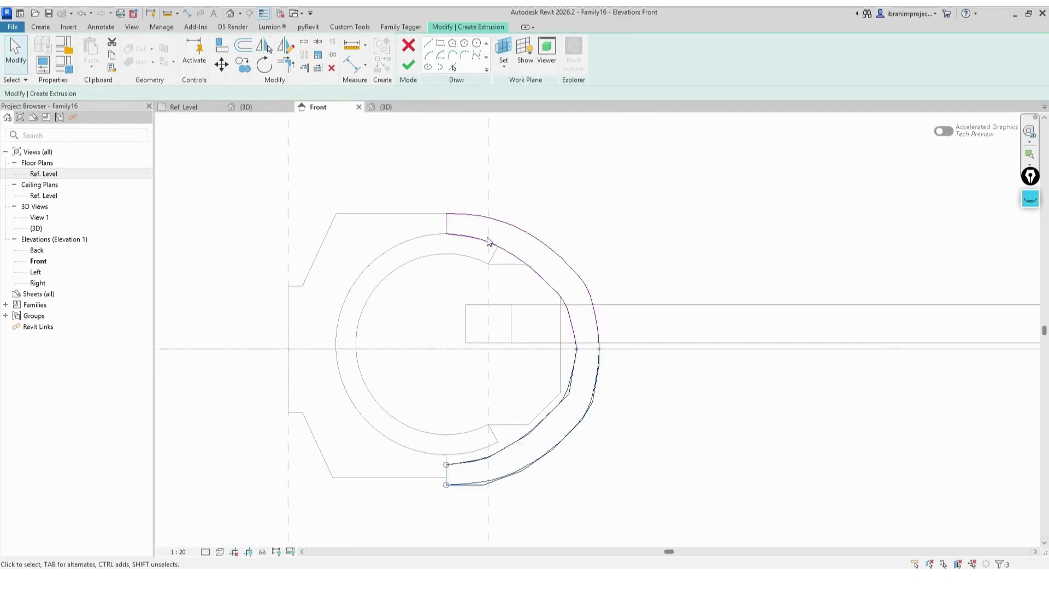
Step: Nudge the mirrored half up to align with the bracket's lower corner and finish the cover extrusion
scroll(513, 401, "up", 5)
key("Up")
key("Up")
scroll(396, 437, "up", 6)
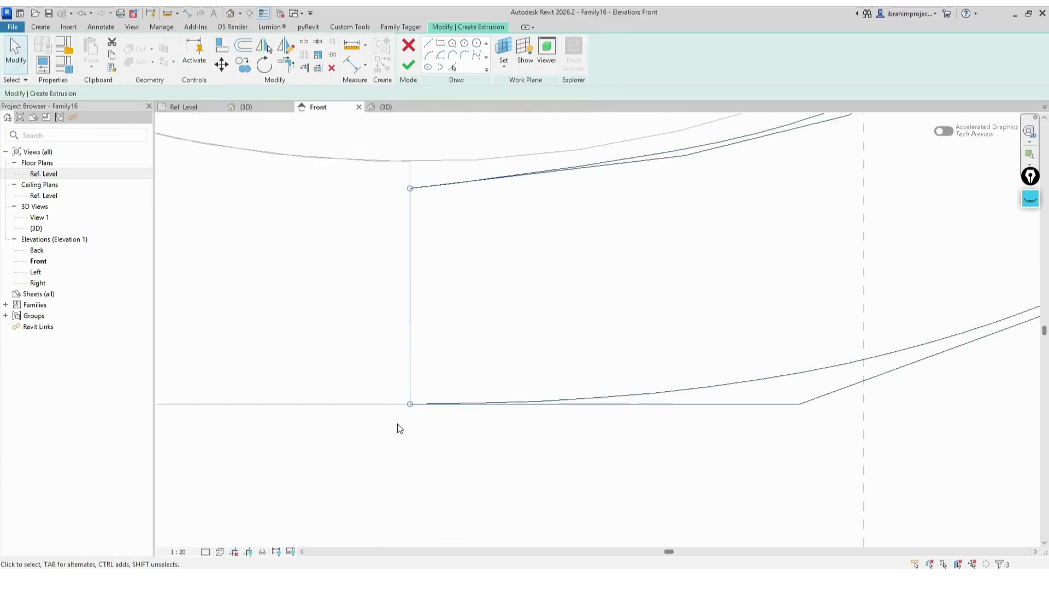
scroll(398, 426, "down", 1)
middle_click_drag(398, 426, 386, 482)
scroll(410, 479, "down", 7)
left_click(564, 448)
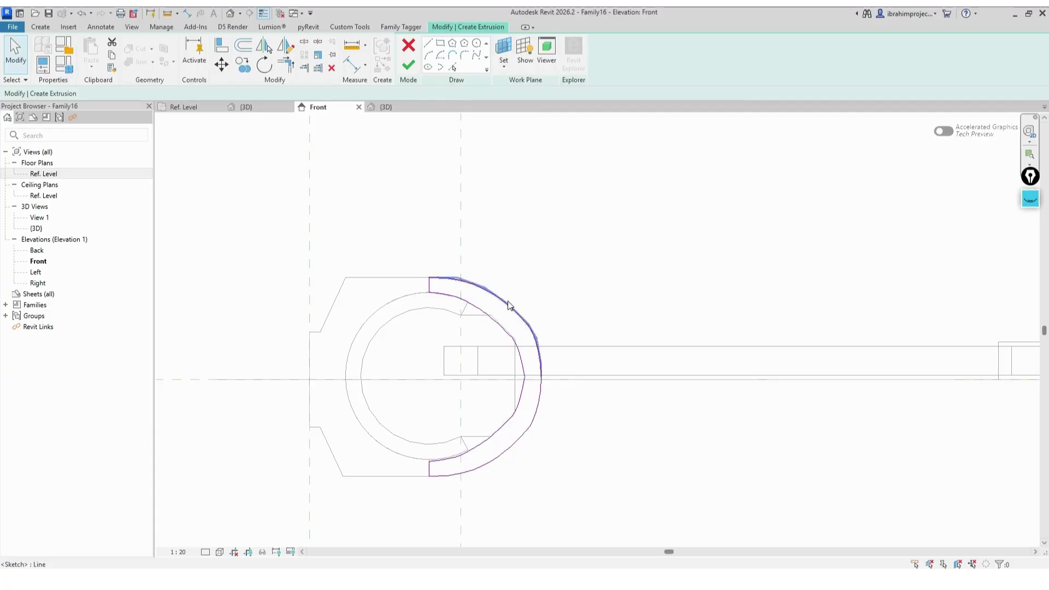
left_click(408, 65)
Step: Stretch the cover extrusion in the plan to the tube's full 2 m length
left_click(184, 107)
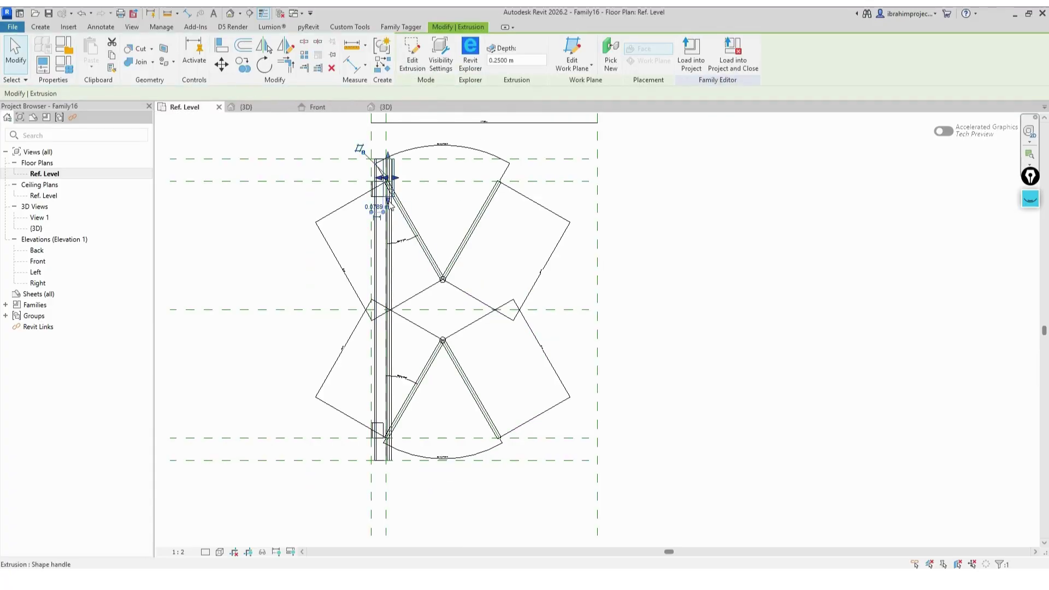
left_click_drag(388, 201, 395, 460)
left_click(403, 432)
left_click(393, 429)
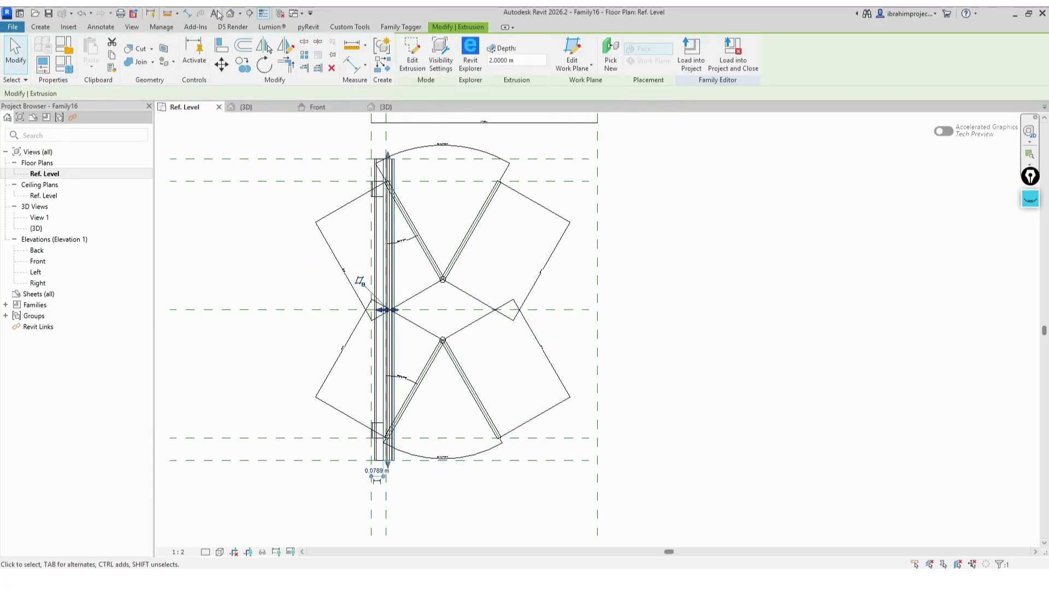
Step: Transfer the cover extrusion from the 3D view into a new family, pasting it at the intersection of the centre reference planes
left_click(386, 107)
left_click(384, 370)
left_click(464, 438)
left_click(12, 26)
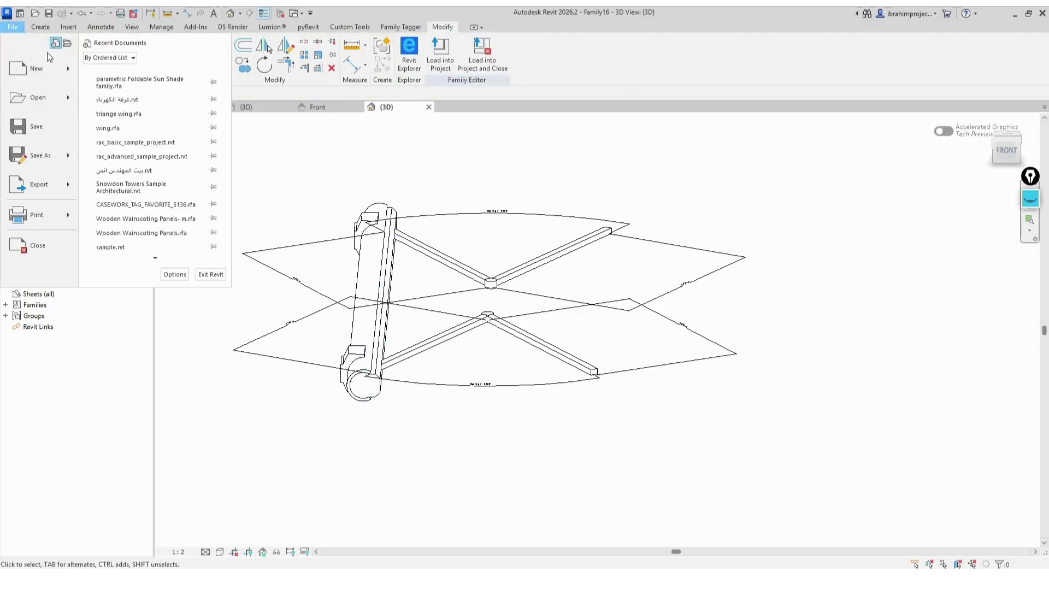
left_click(33, 66)
double_click(599, 248)
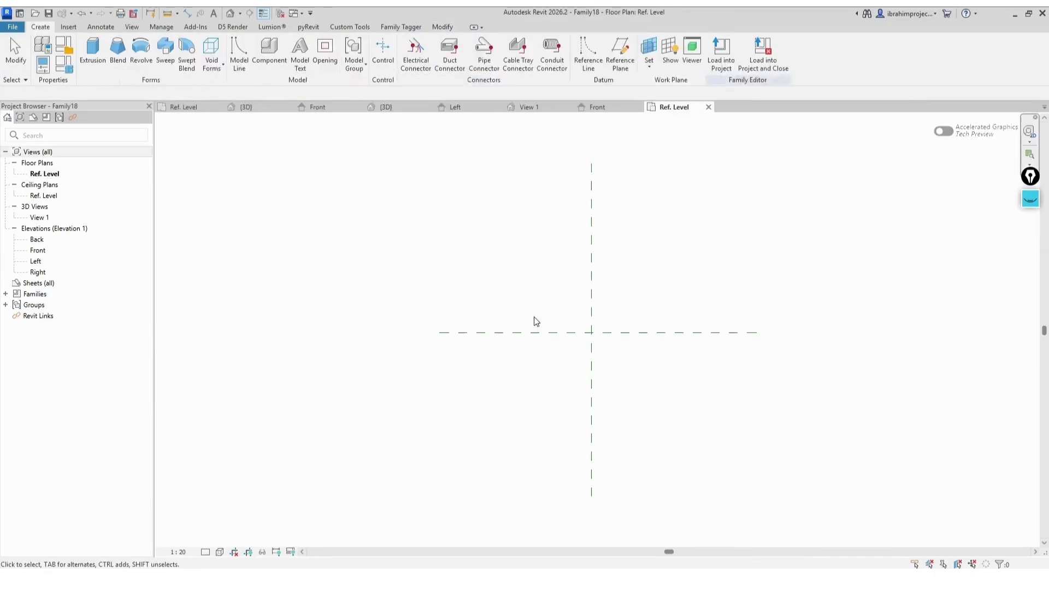
key("ctrl+v")
left_click(592, 331)
key("Escape")
left_click(439, 55)
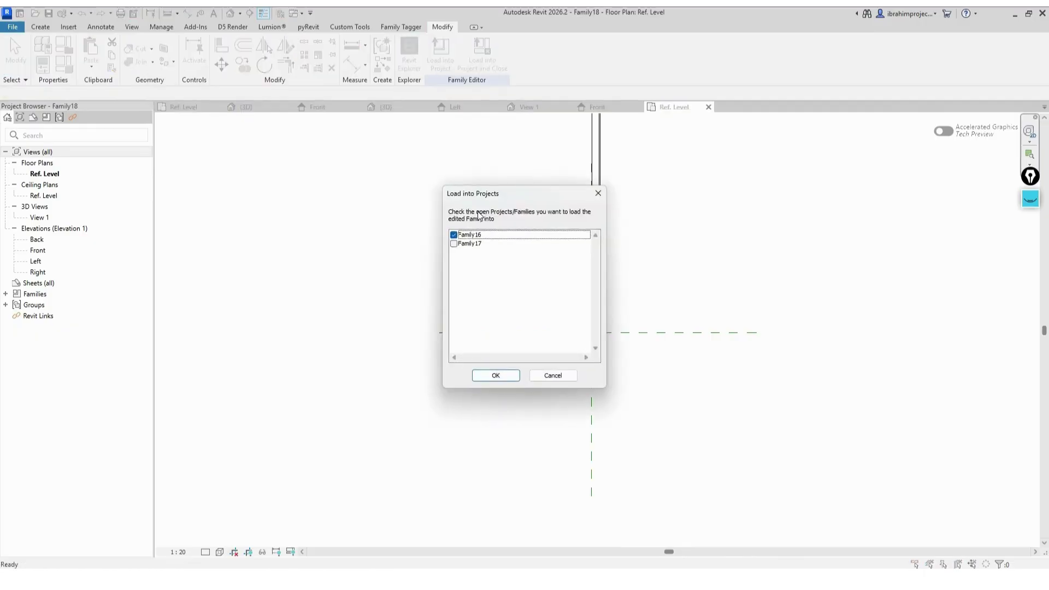
left_click(552, 375)
Step: Draw a vertical reference plane upward along the cover from the intersection of the centre reference planes
left_click(40, 27)
left_click(619, 54)
left_click(591, 332)
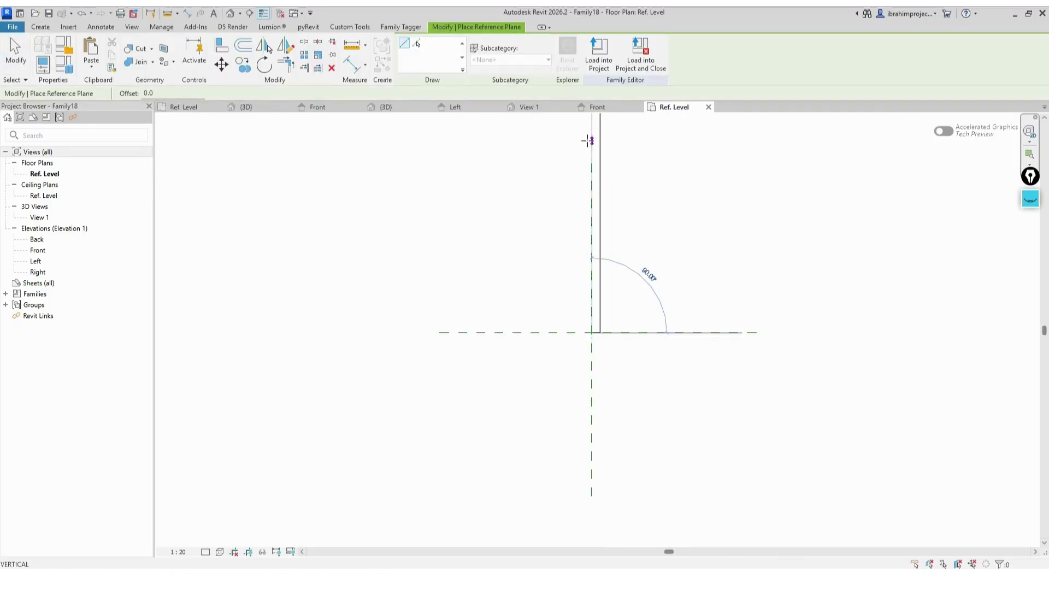
scroll(574, 458, "down", 2)
left_click(584, 160)
key("Escape")
Step: Load the cover family into Family16 and move the placed cover vertically so its upper end meets the top reference plane
left_click(440, 54)
left_click(494, 374)
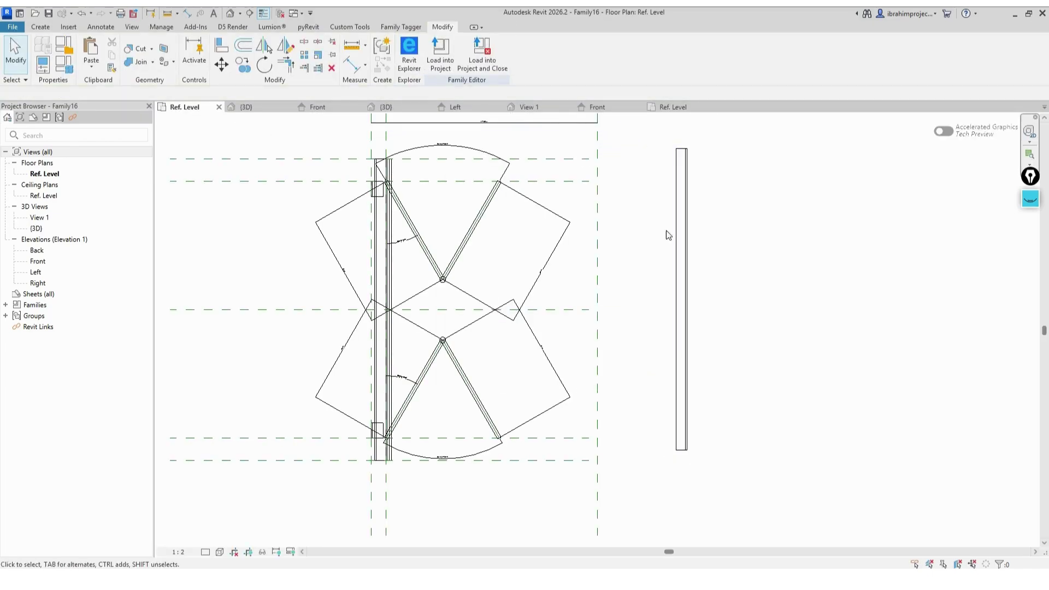
left_click(676, 327)
key("m")
key("v")
left_click(677, 159)
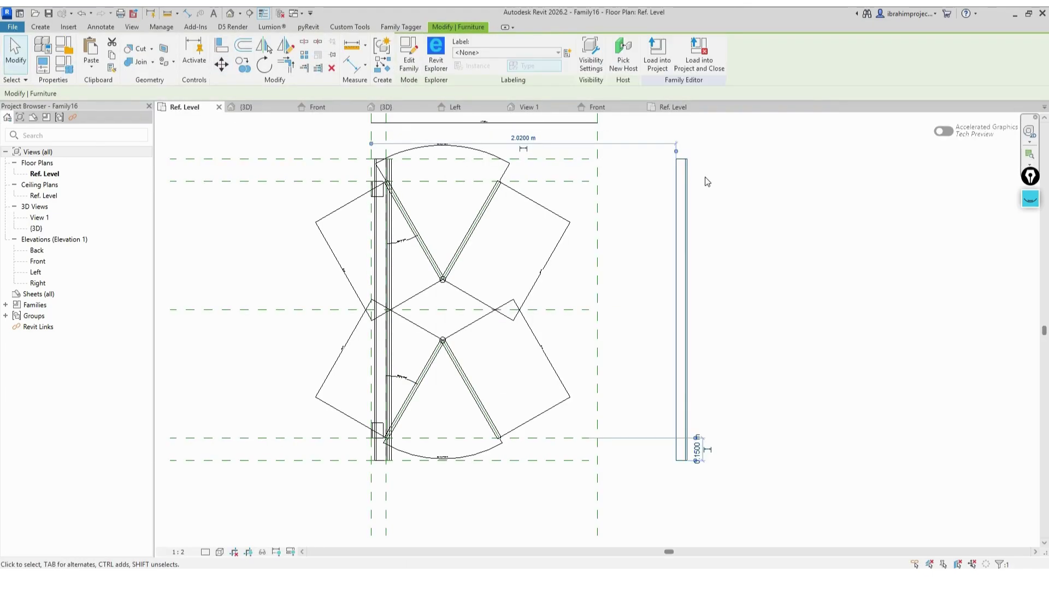
Step: Align the cover's inner edge to the vertical reference plane at the far end of the L dimension
left_click(221, 47)
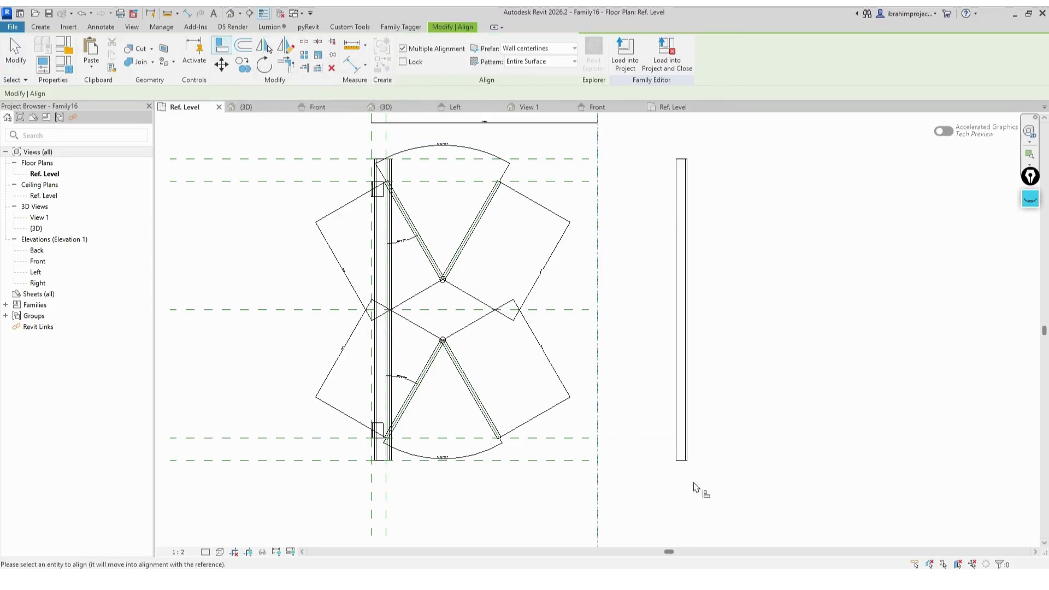
left_click(679, 464)
key("Escape")
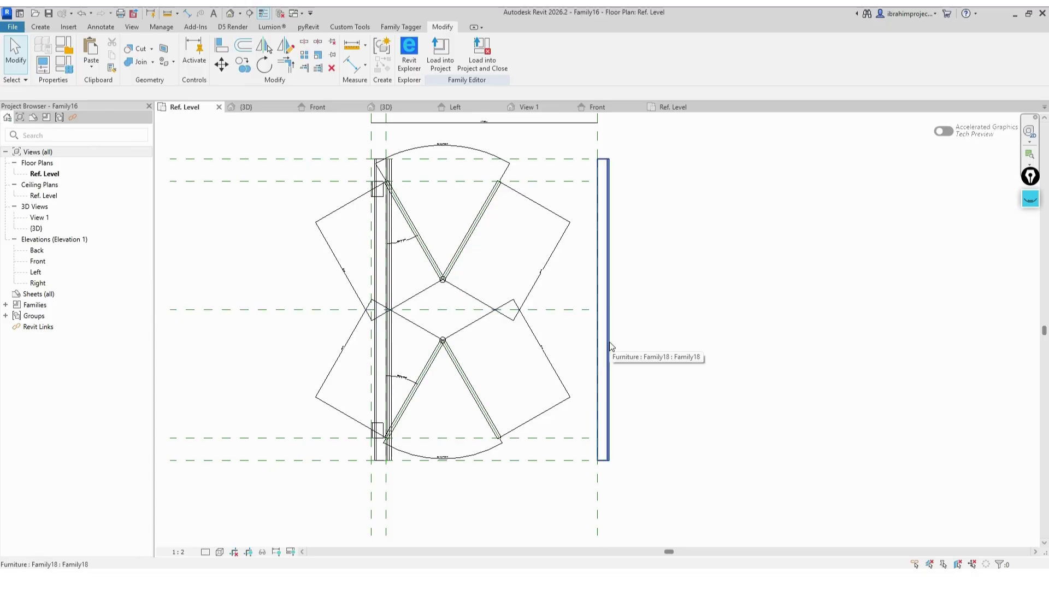
Step: Clear the old pen annotations from the plan and ready the pen with the whole sun shade in view
scroll(601, 350, "down", 1)
scroll(628, 318, "up", 2)
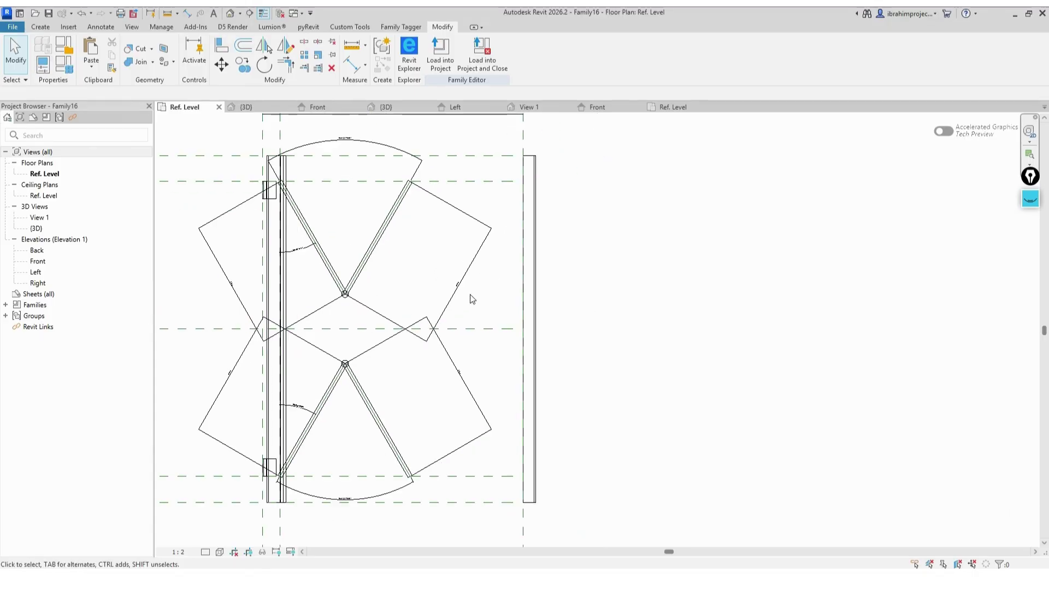
left_click(435, 578)
left_click(470, 213)
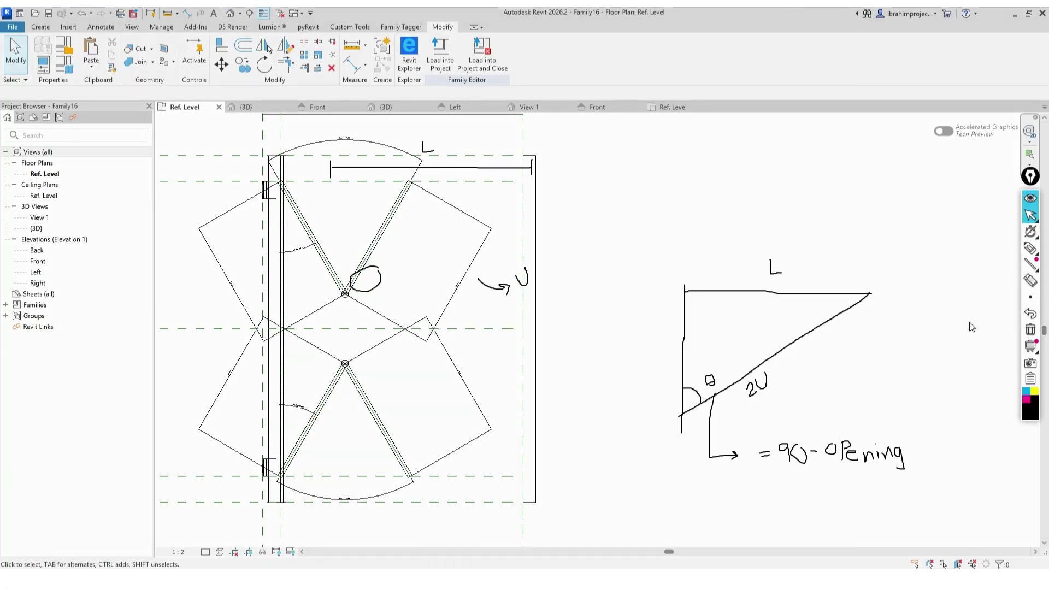
left_click(1030, 329)
left_click(1029, 249)
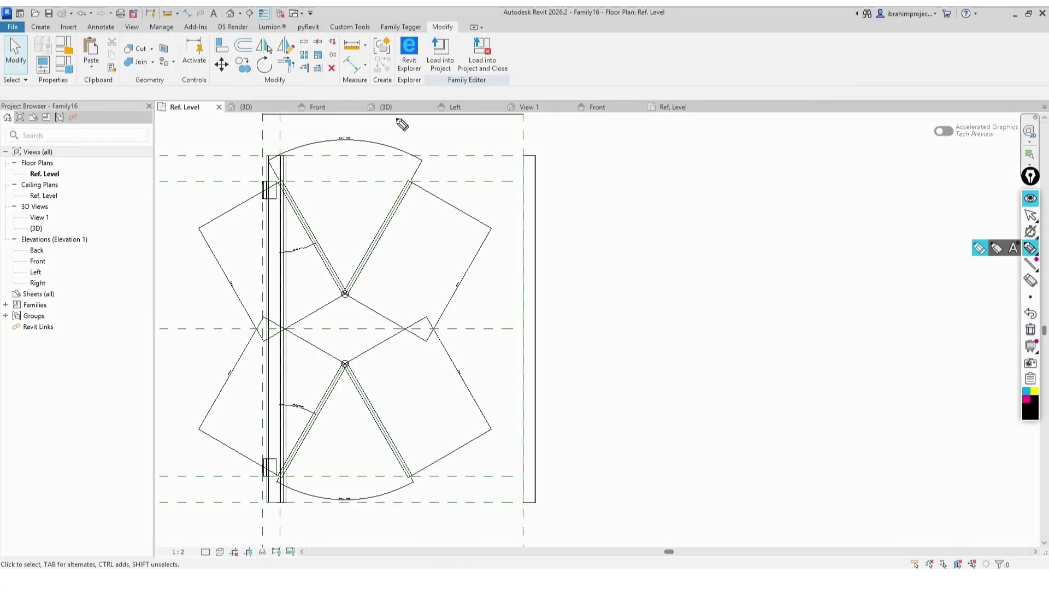
left_click(1030, 216)
scroll(781, 325, "down", 2)
mouse_move(1035, 251)
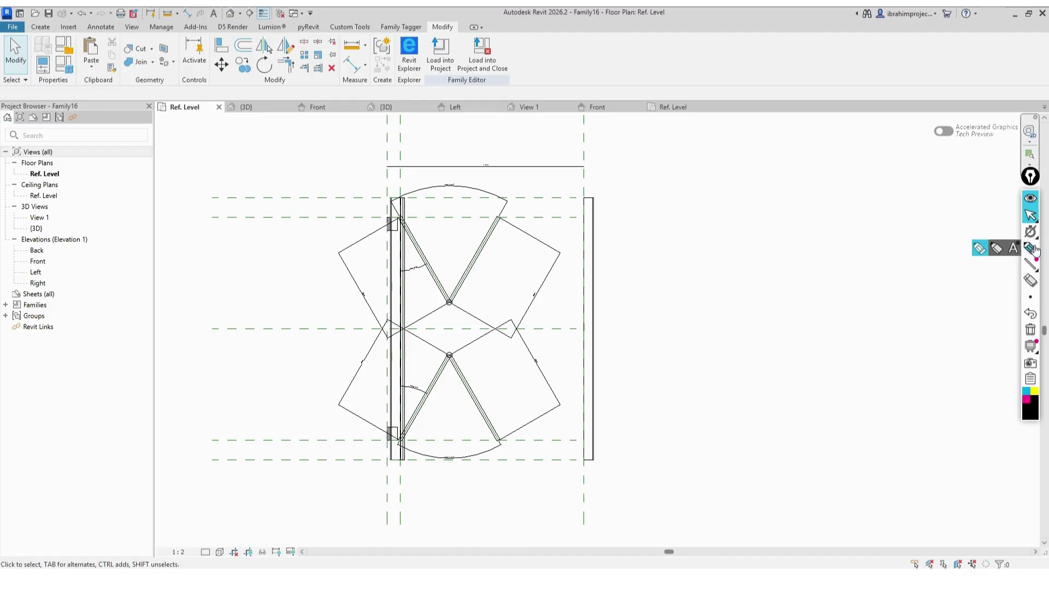
Step: Mark L, U and the arm angle on the plan and sketch a right triangle with 2U = Q and its angle as 90 minus the arm angle
left_click_drag(593, 158, 398, 176)
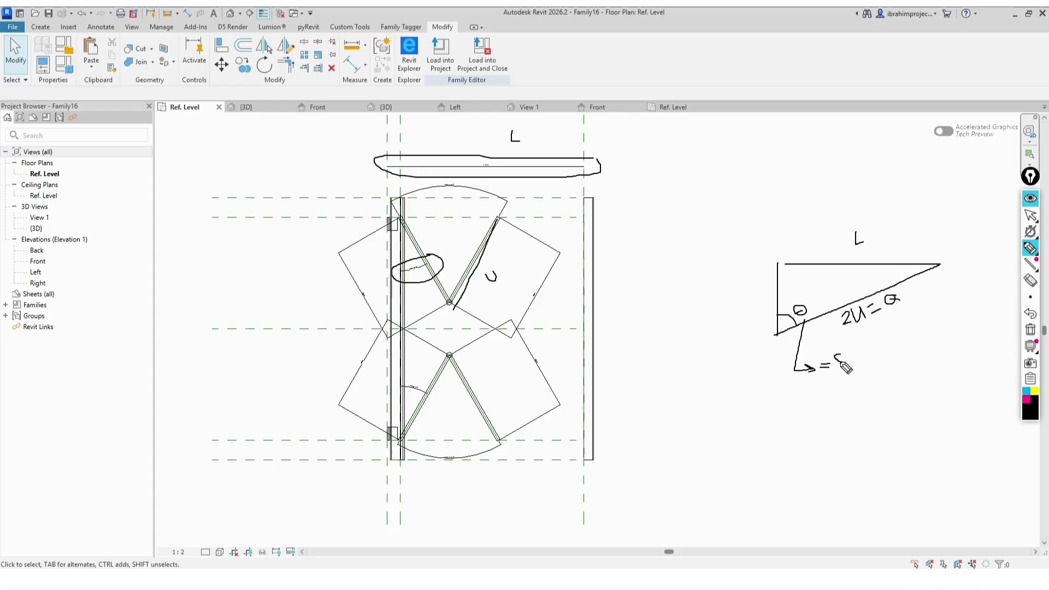
left_click_drag(413, 299, 831, 421)
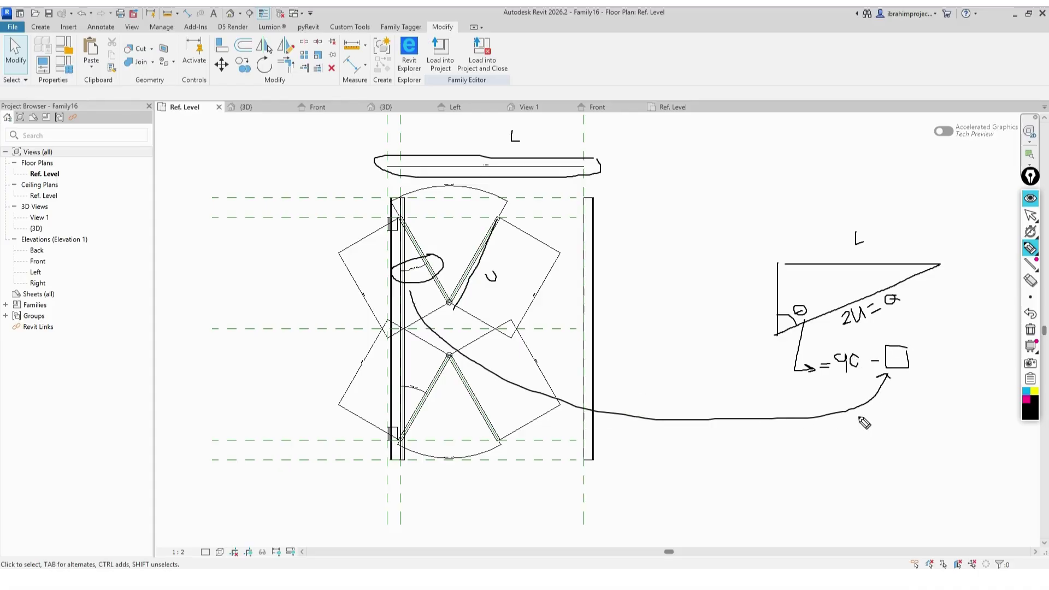
left_click(1030, 215)
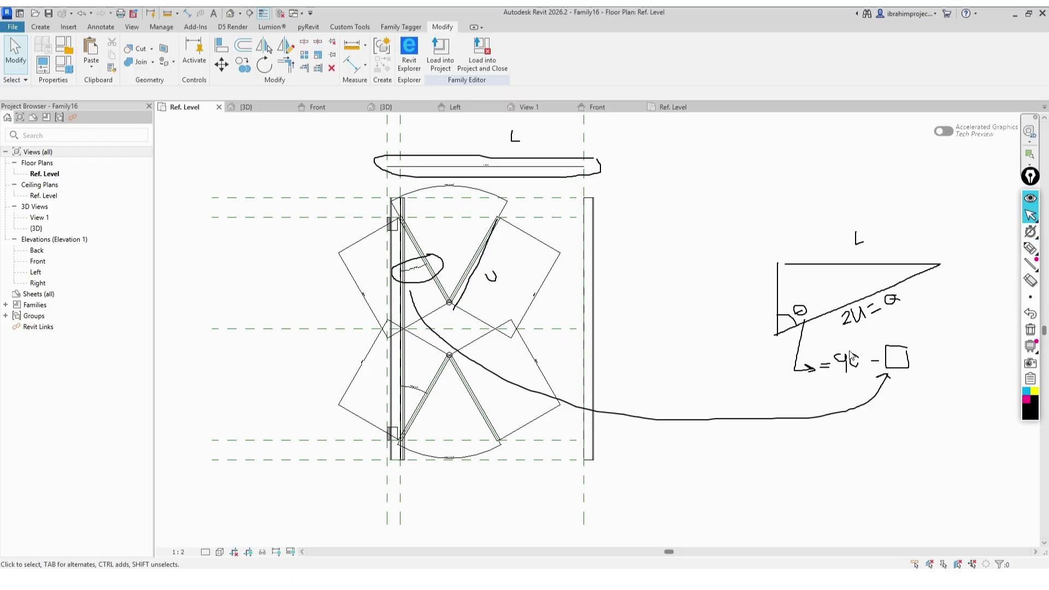
Step: Add an instance length parameter named Q with the formula 1.5 m
left_click(70, 72)
left_click(36, 486)
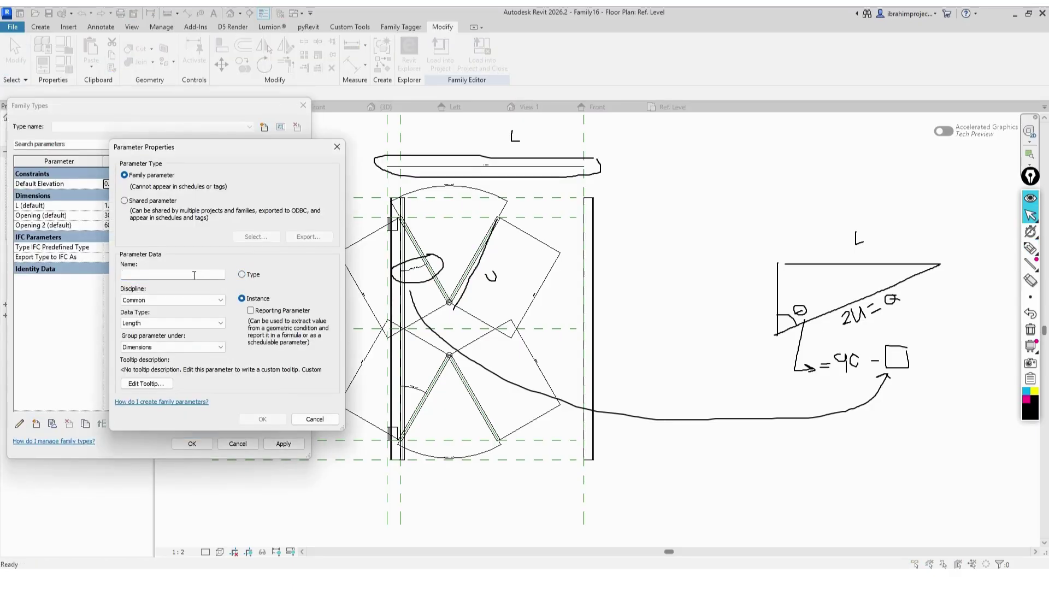
left_click(258, 419)
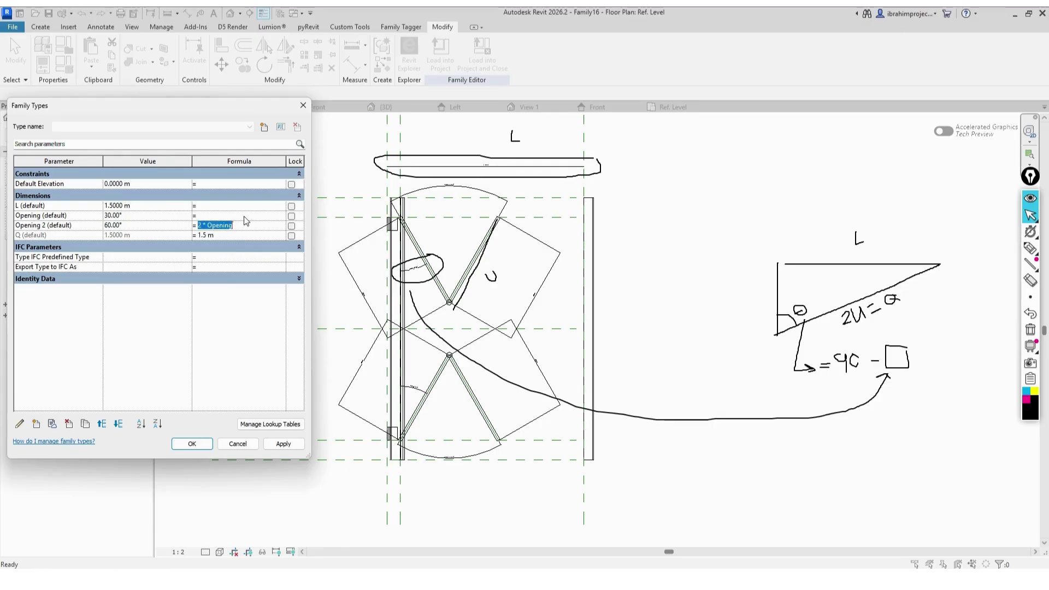
Step: Add an instance angle parameter named @ under Dimensions
left_click(37, 423)
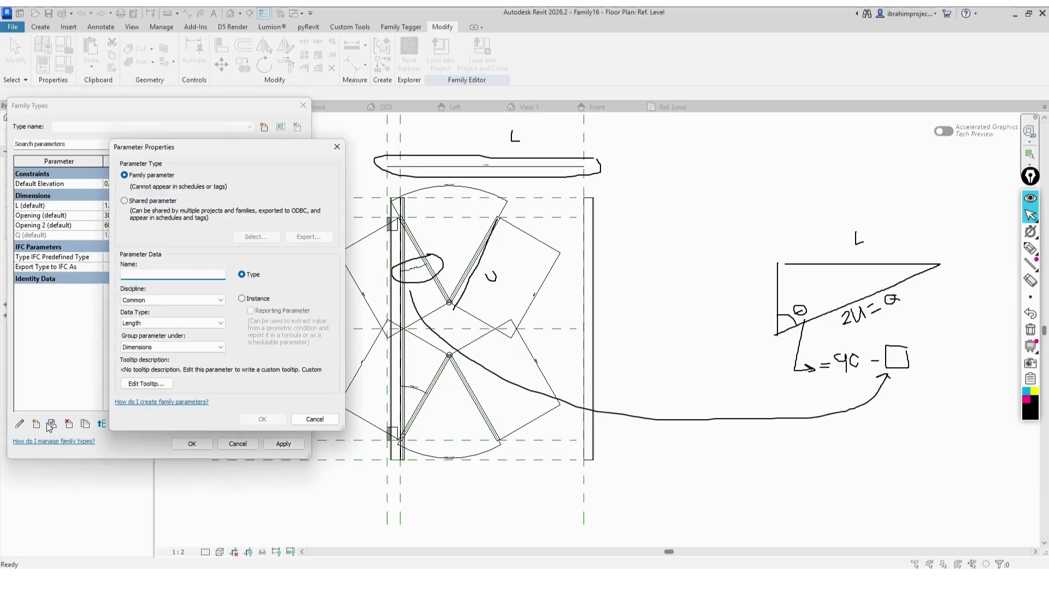
left_click(242, 299)
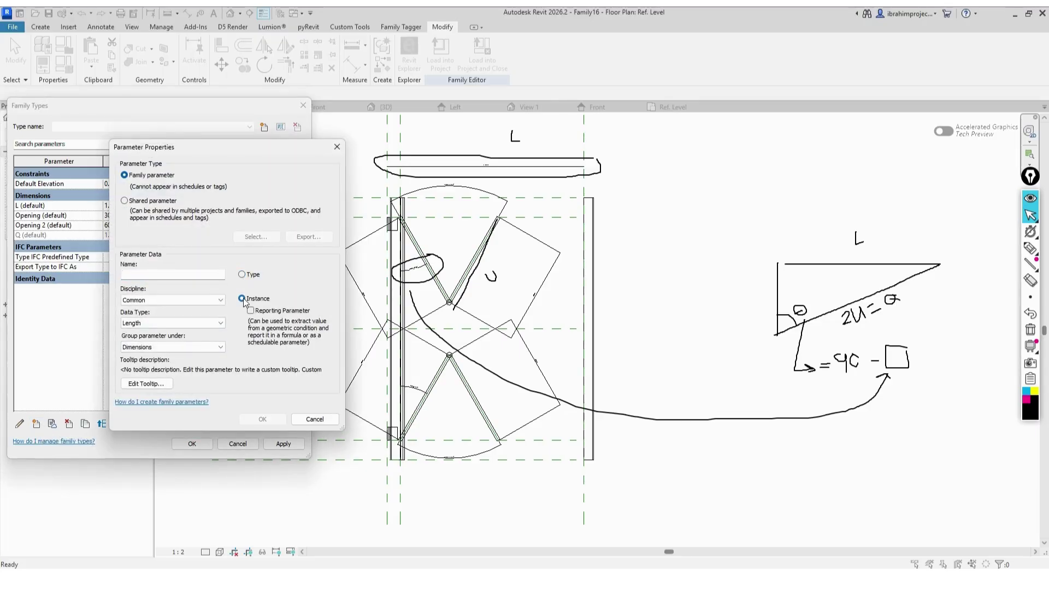
left_click(172, 322)
left_click(164, 381)
key("Return")
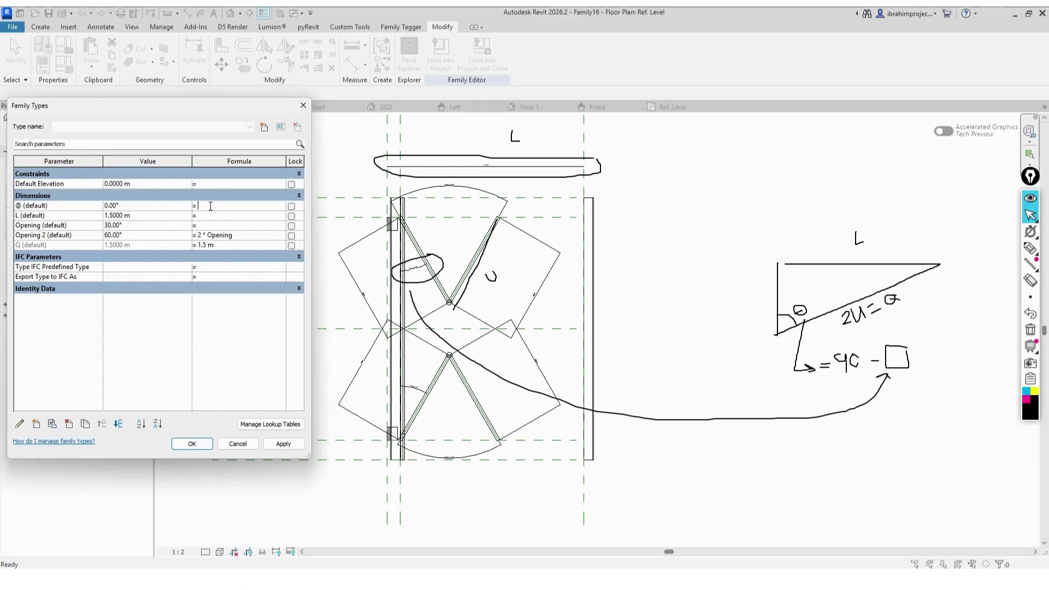
Step: Set the formula of the @ parameter to 90° - Opening
mouse_move(1032, 250)
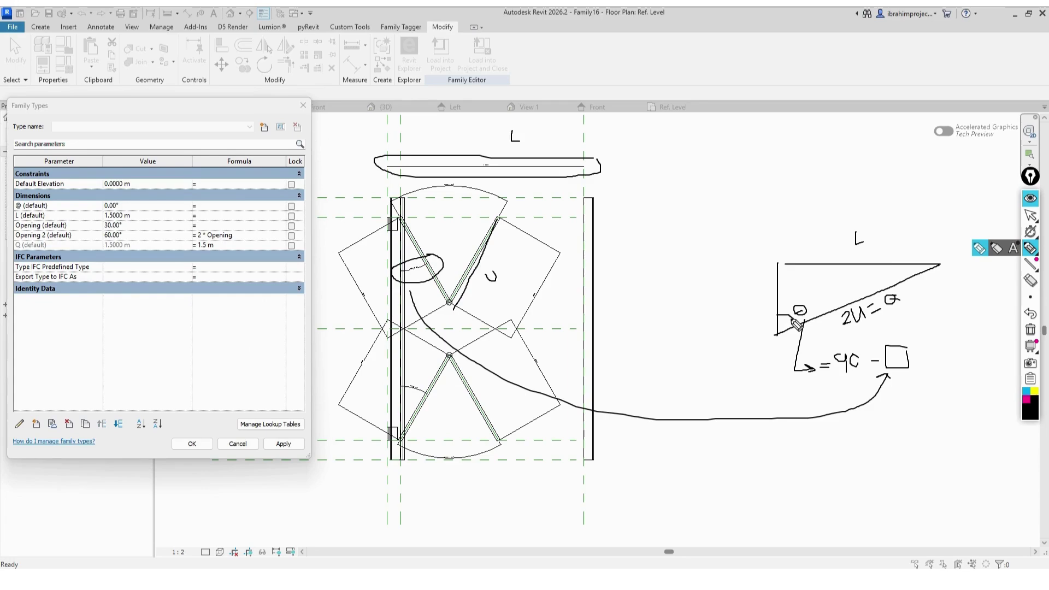
left_click(1029, 214)
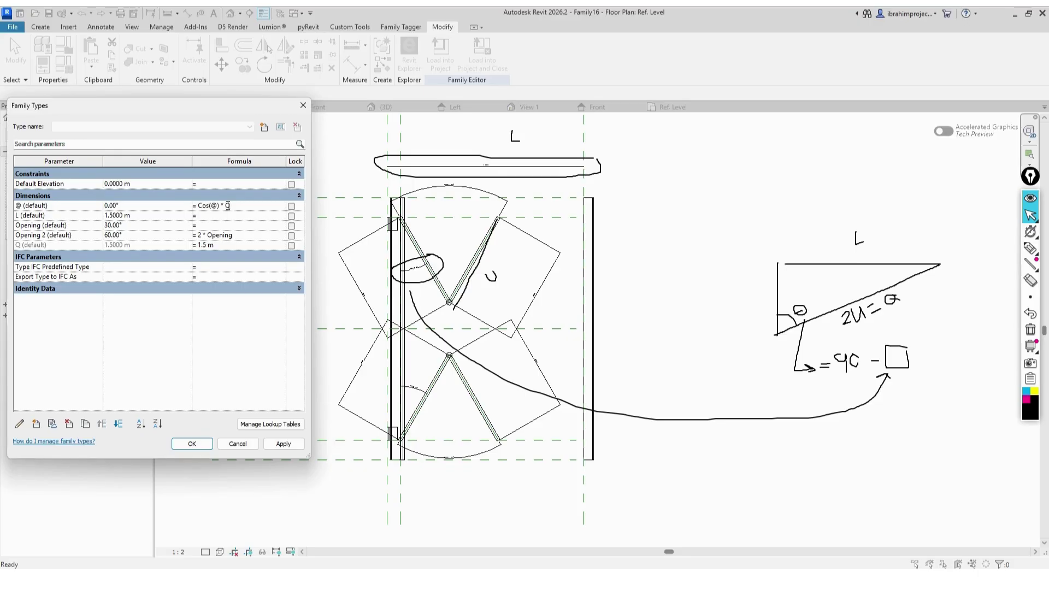
left_click(229, 212)
key("Return")
left_click(37, 424)
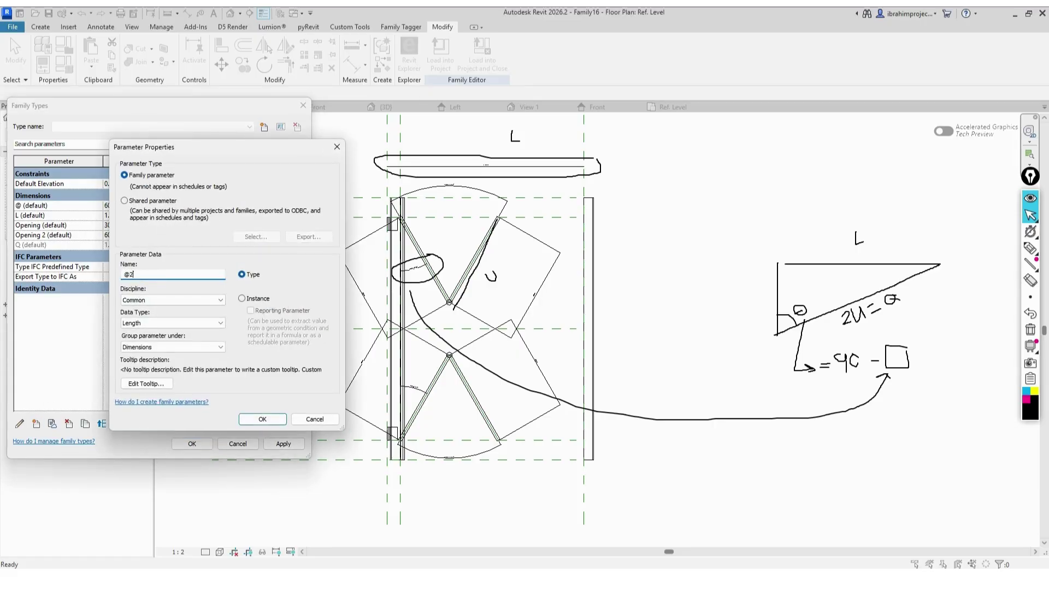
key("Return")
left_click(68, 424)
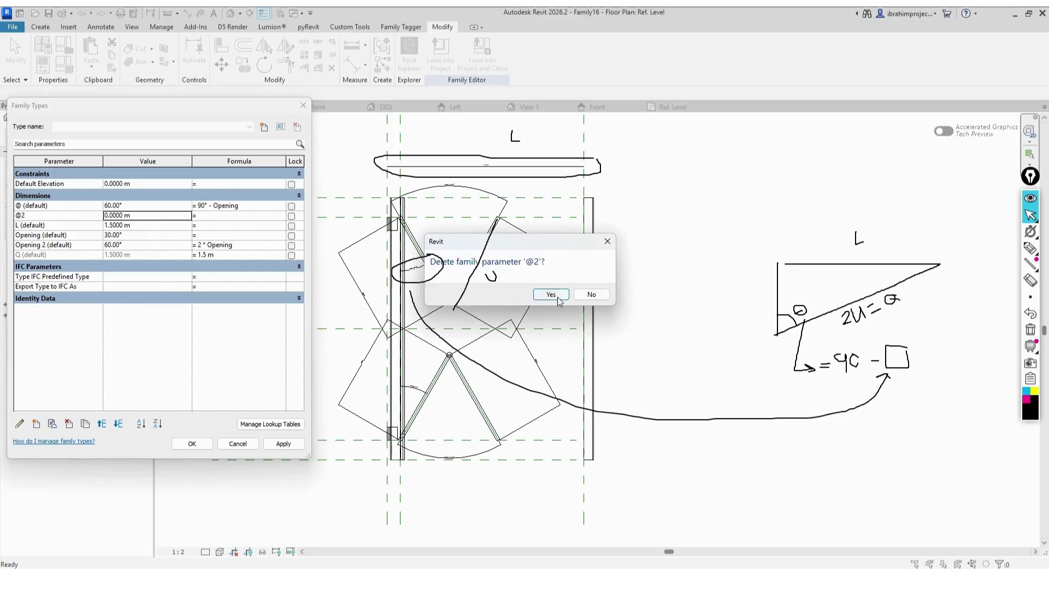
left_click(552, 295)
left_click(36, 425)
key("Escape")
Step: Give the L parameter the formula cos(@) * Q, apply it and close the family types
left_click(210, 223)
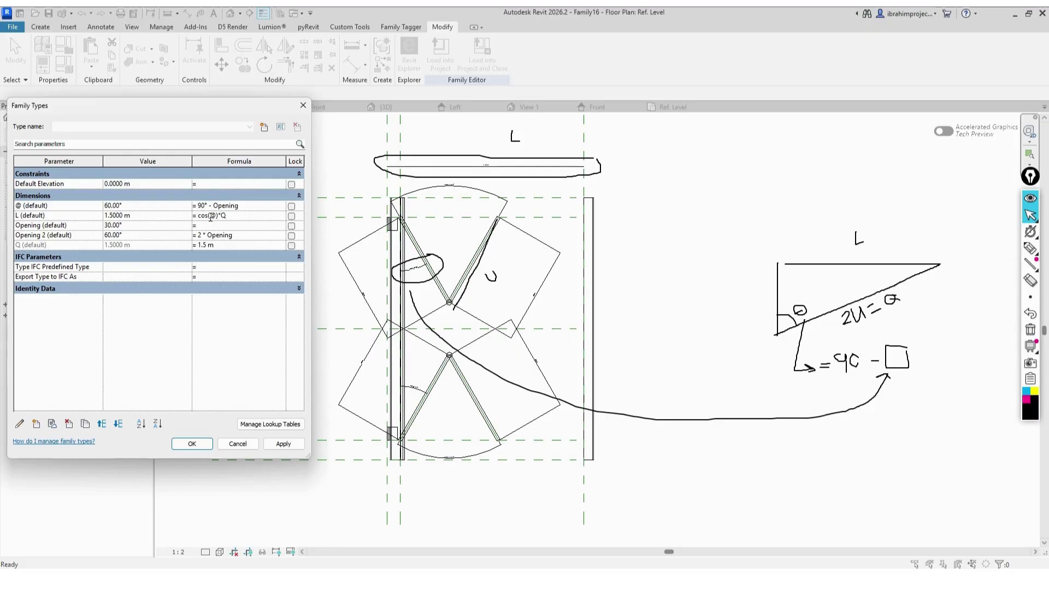
left_click(283, 443)
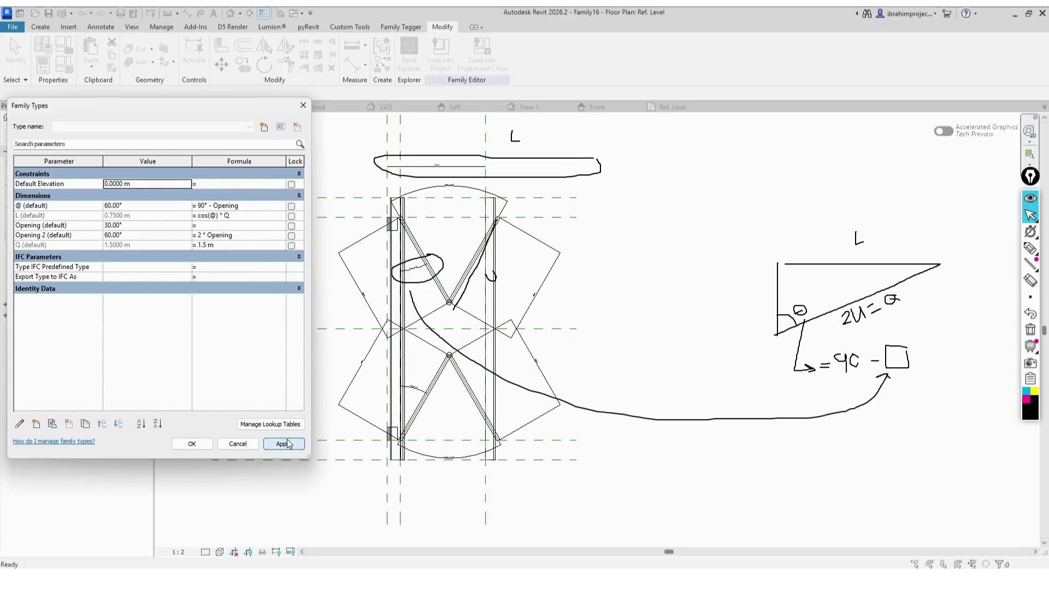
left_click(238, 443)
Step: Align the cover's inner edge to the reference plane driven by L, removing the unsatisfied constraints
scroll(492, 312, "up", 4)
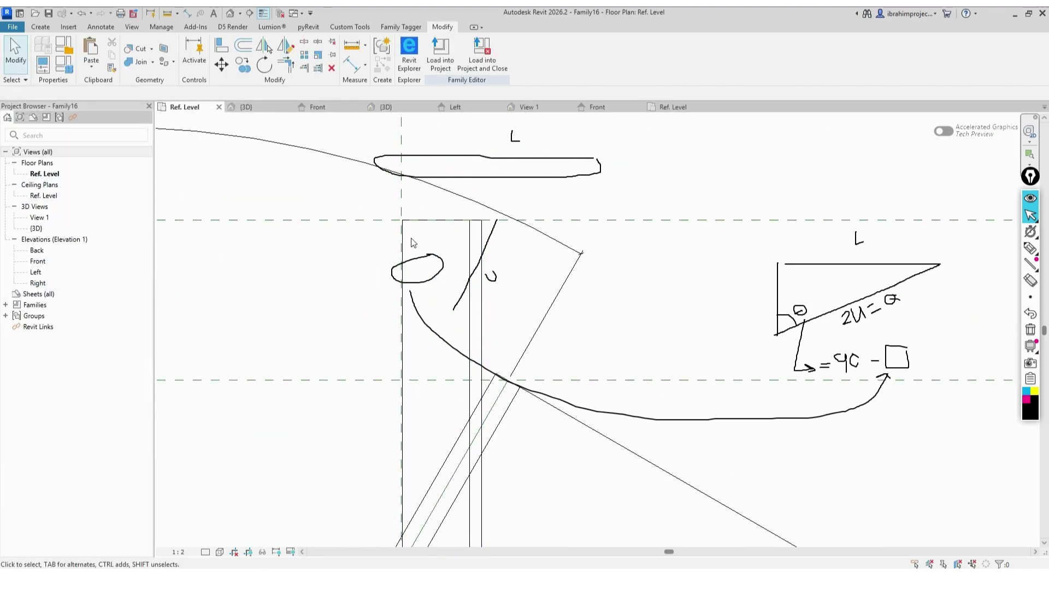
key("a")
key("l")
scroll(430, 215, "up", 2)
left_click(379, 207)
left_click(381, 270)
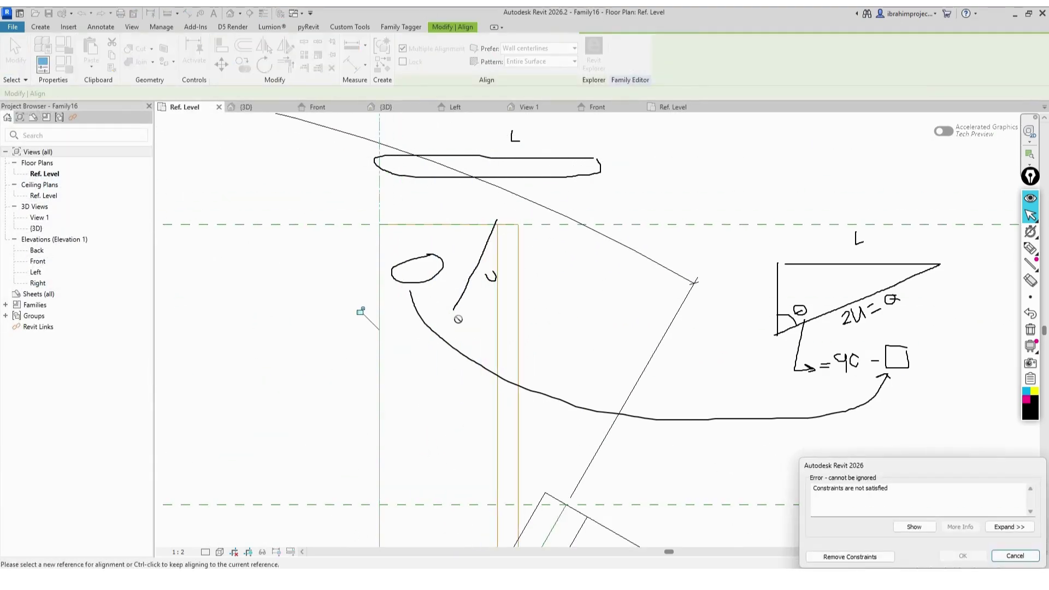
left_click(849, 558)
Step: Measure the gap between the L reference plane and the end point of the upper outer arm
scroll(383, 253, "down", 3)
scroll(412, 349, "up", 1)
left_click(351, 44)
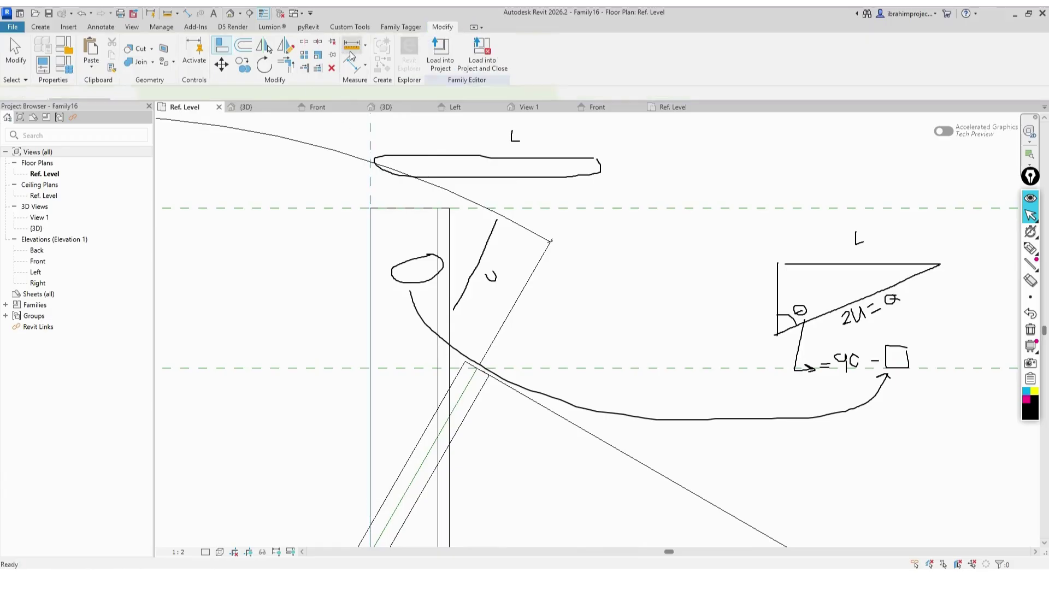
left_click(477, 370)
Step: Extend the L formula to (cos(@) * Q) + 0.1 m and apply it
left_click(64, 65)
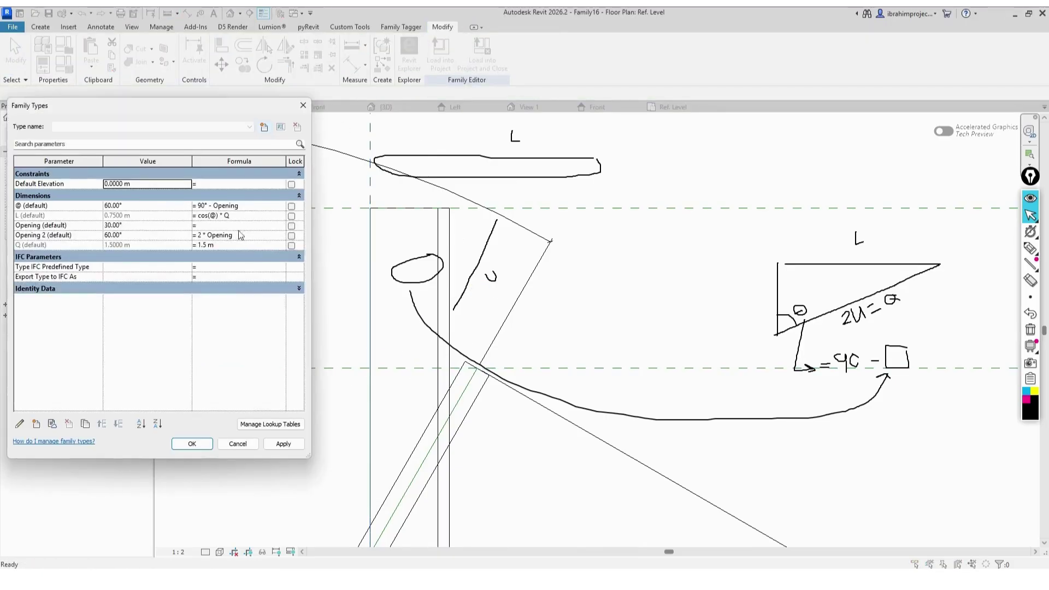
left_click(251, 214)
key("Return")
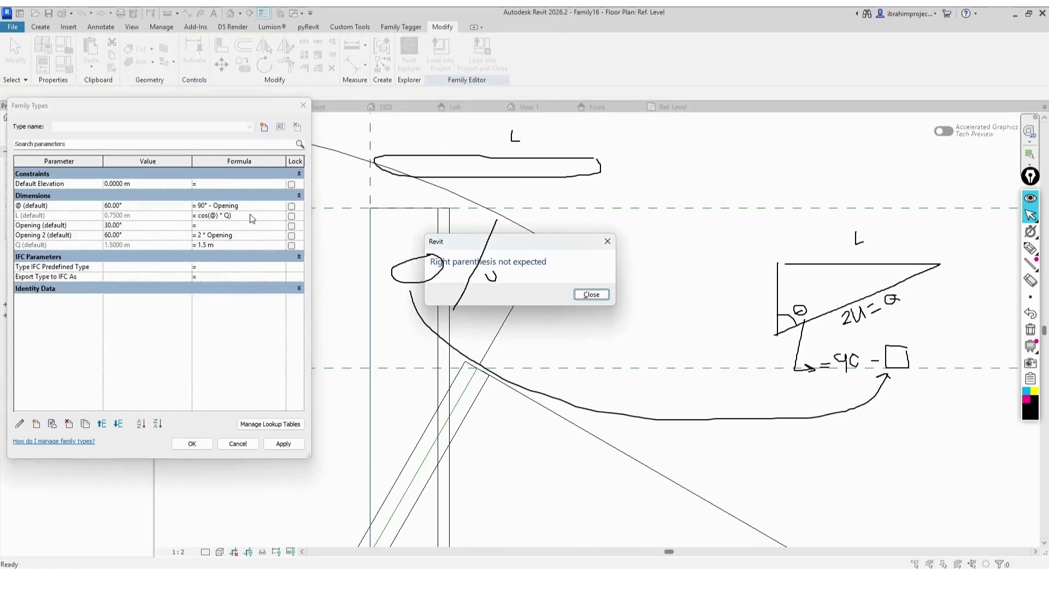
key("Return")
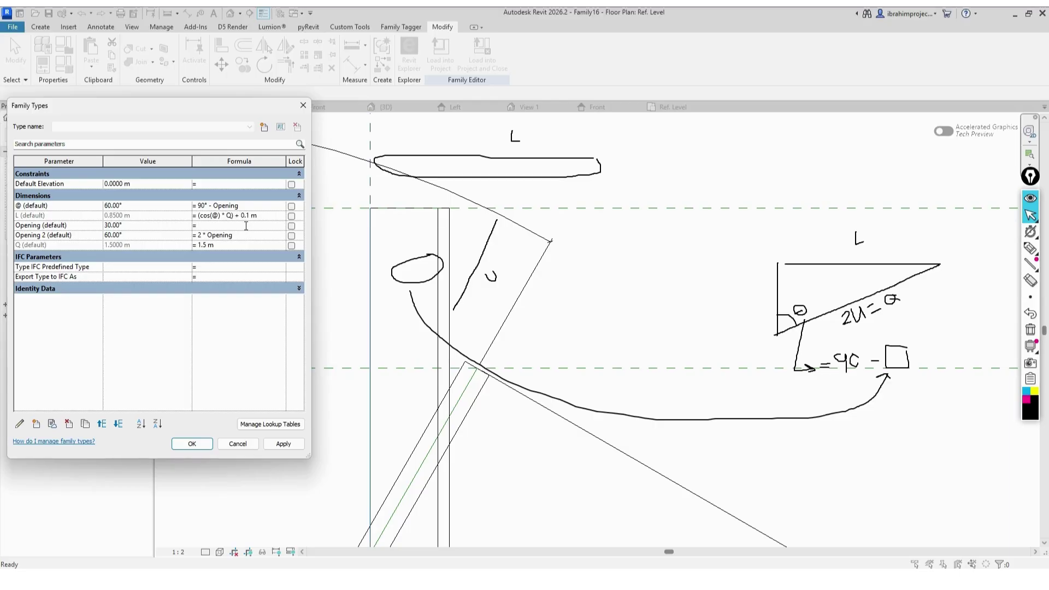
left_click(283, 444)
Step: Reduce the offset in the L formula to 0.08 m, apply it and close the family types
left_click(248, 217)
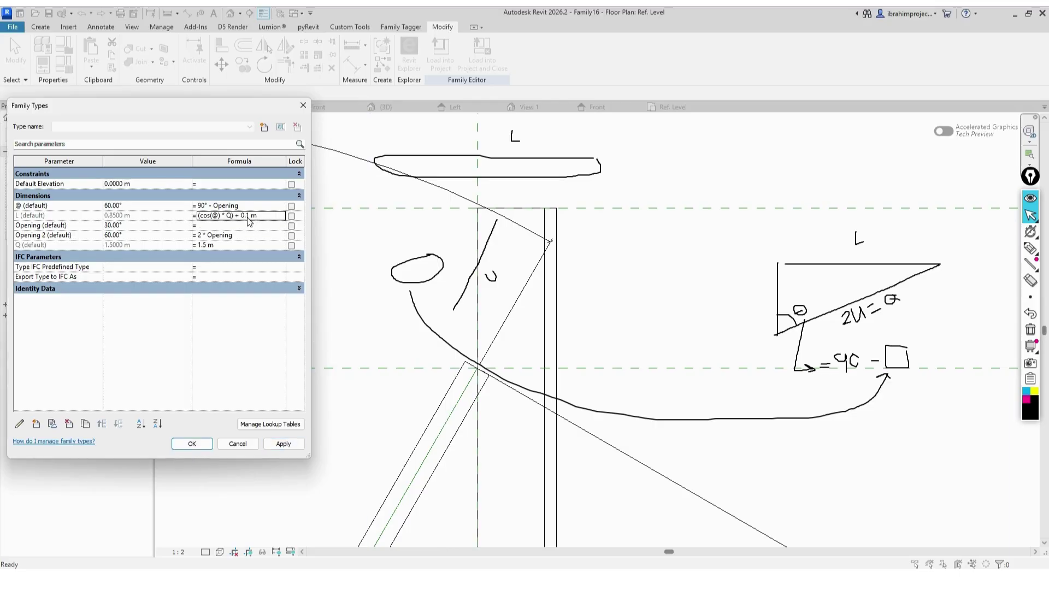
double_click(248, 215)
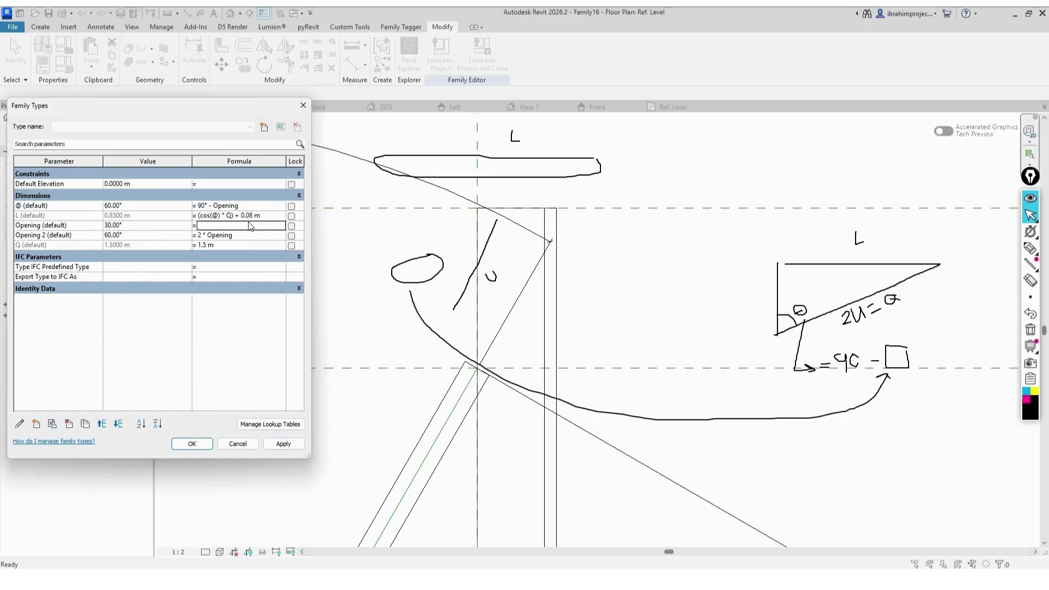
left_click(283, 443)
left_click(192, 444)
key("Escape")
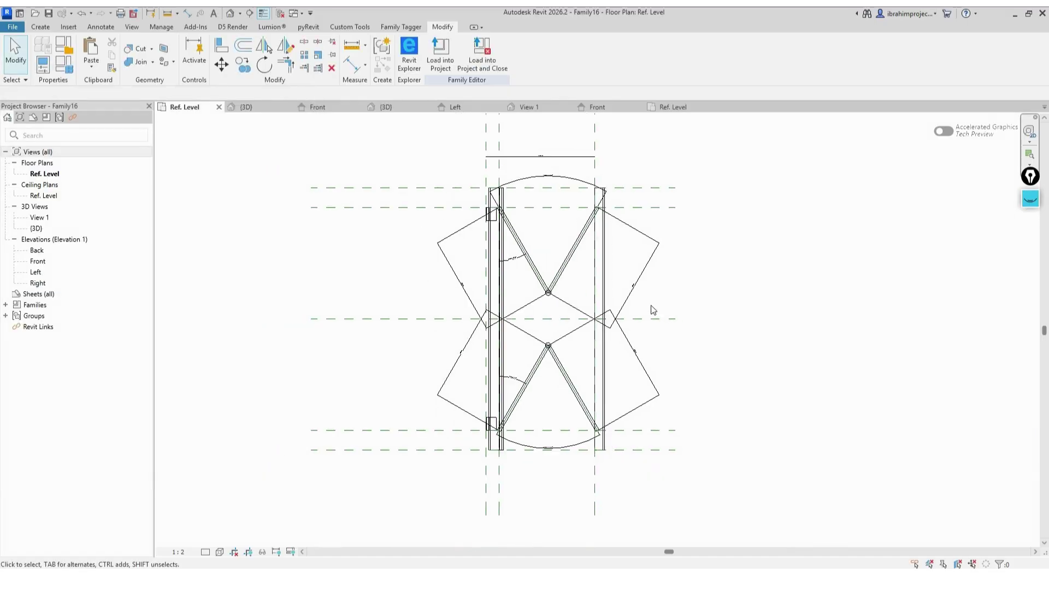
Step: Test the folding in the 3D view by applying Opening values of 15° and 5°
left_click(230, 14)
middle_click_drag(538, 279, 737, 497, "shift")
left_click(64, 64)
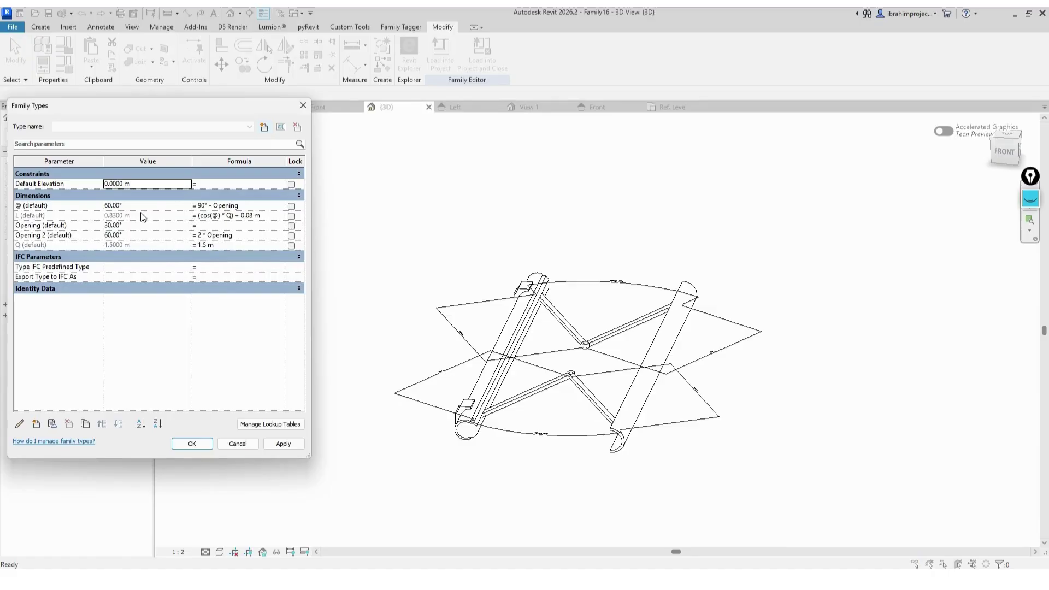
left_click(140, 225)
left_click(284, 443)
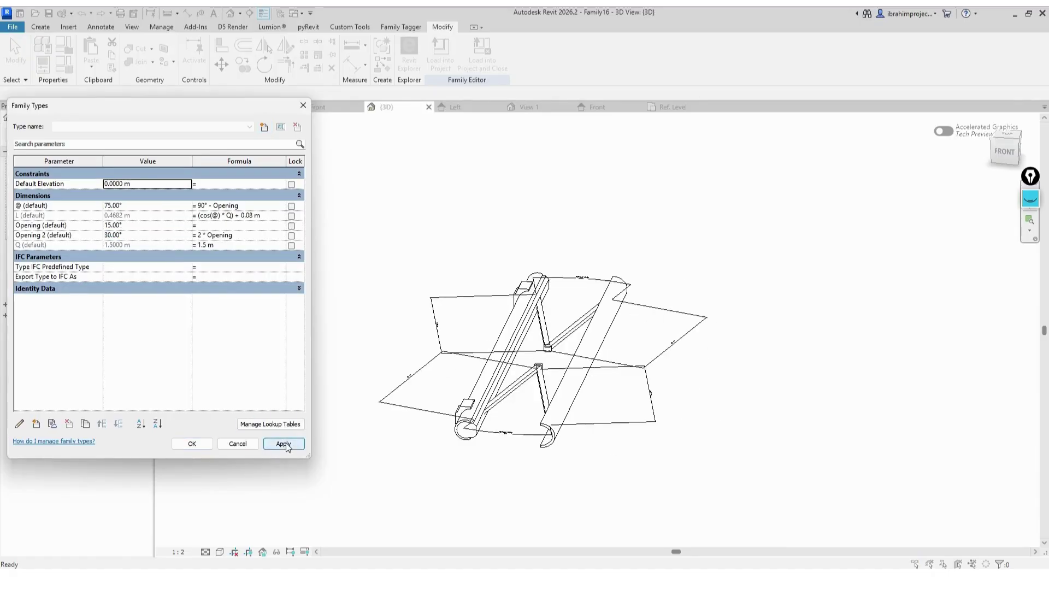
left_click(136, 227)
type("5")
left_click(274, 445)
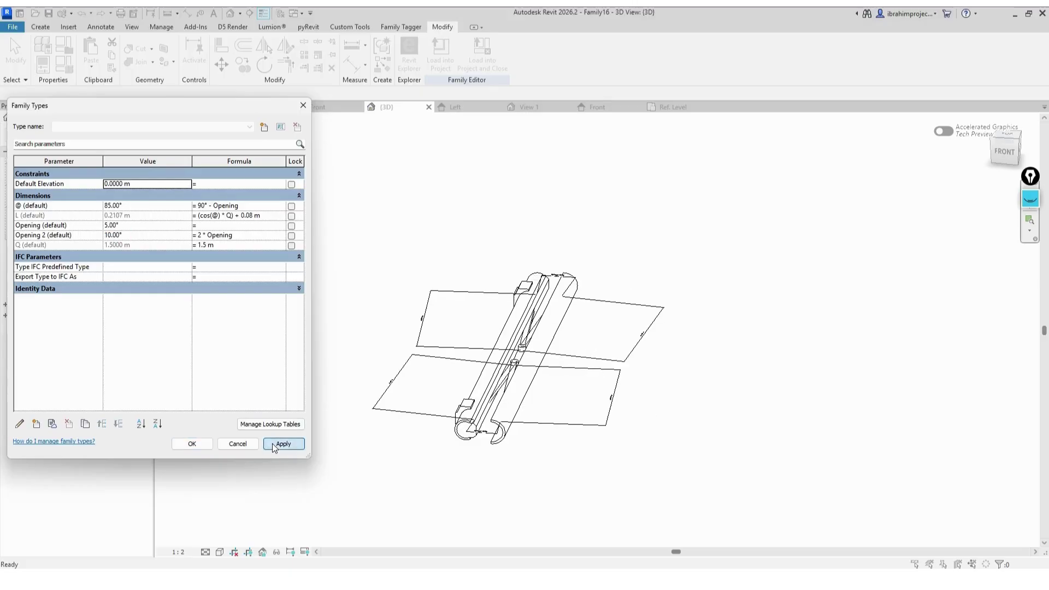
Step: Test the folding with an Opening value of 60° and close the family types
left_click(129, 226)
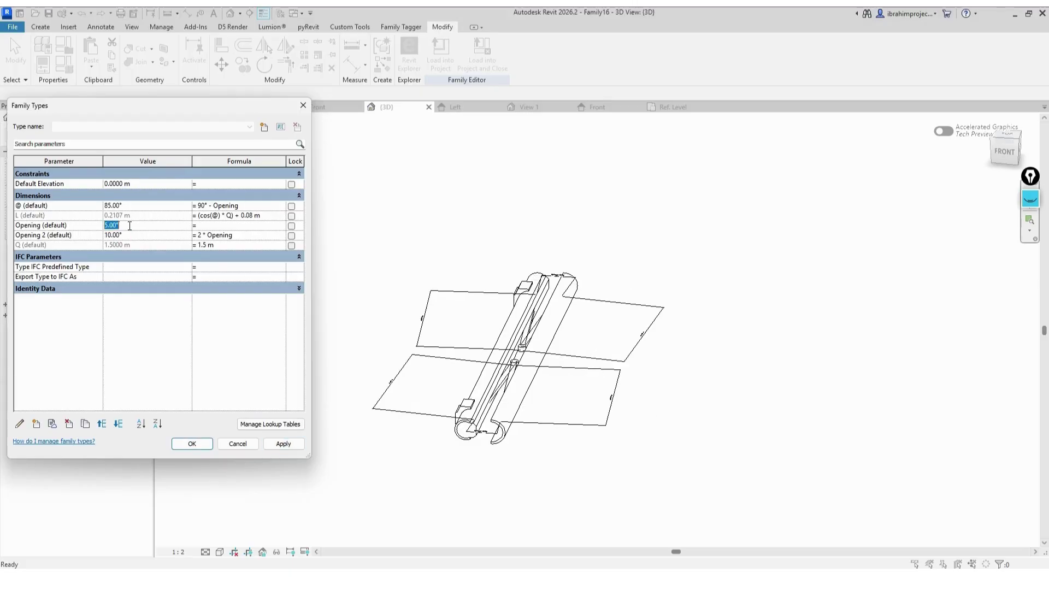
left_click(282, 443)
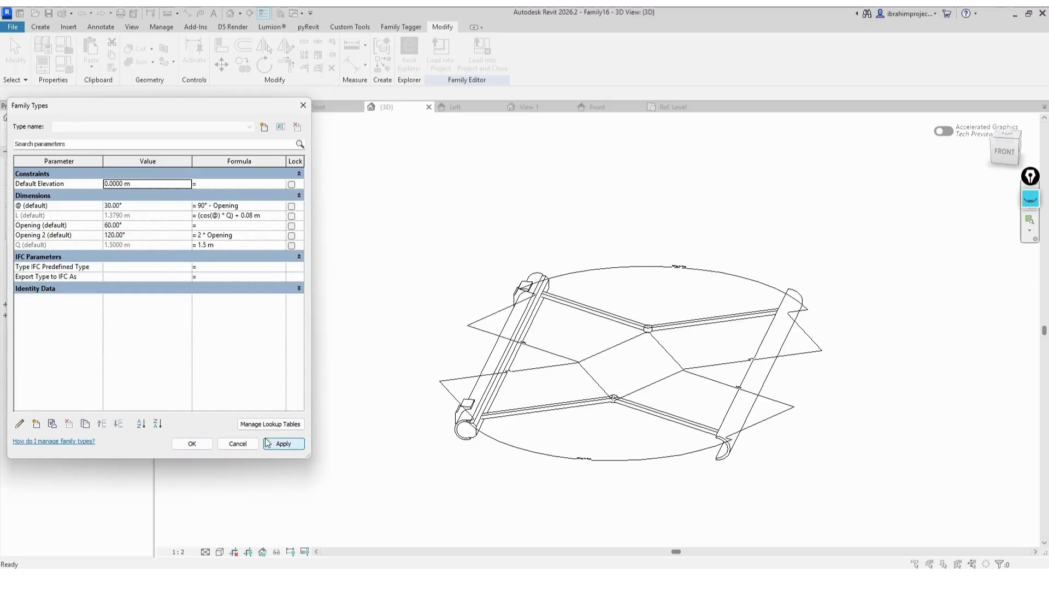
left_click(192, 443)
Step: Open the nested front cover family for editing and show its Front elevation
left_click(726, 445)
left_click(1004, 155)
scroll(619, 320, "up", 5)
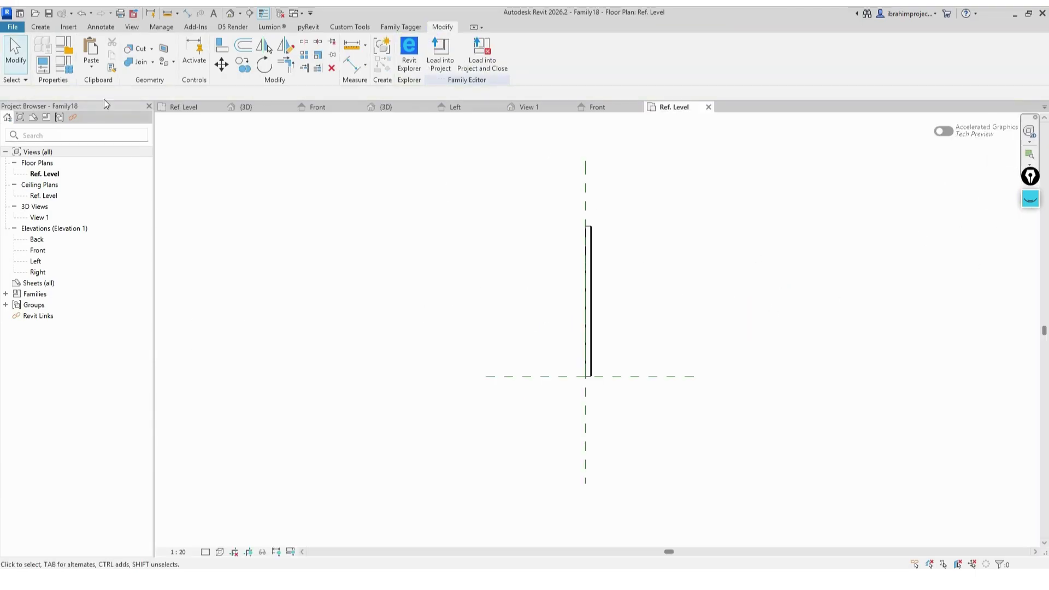
double_click(88, 252)
scroll(572, 486, "up", 5)
Step: Start an extrusion and sketch its profile from the cover's two inner arcs and a vertical line about 109.6 mm long between them
left_click(40, 28)
left_click(94, 54)
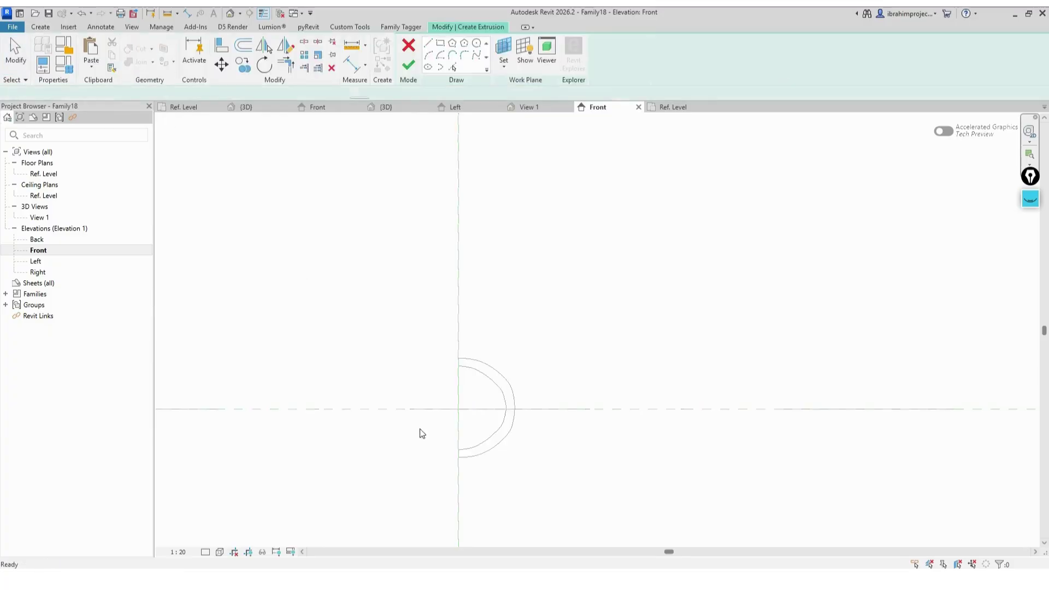
scroll(462, 355, "up", 2)
left_click(452, 66)
left_click(494, 343)
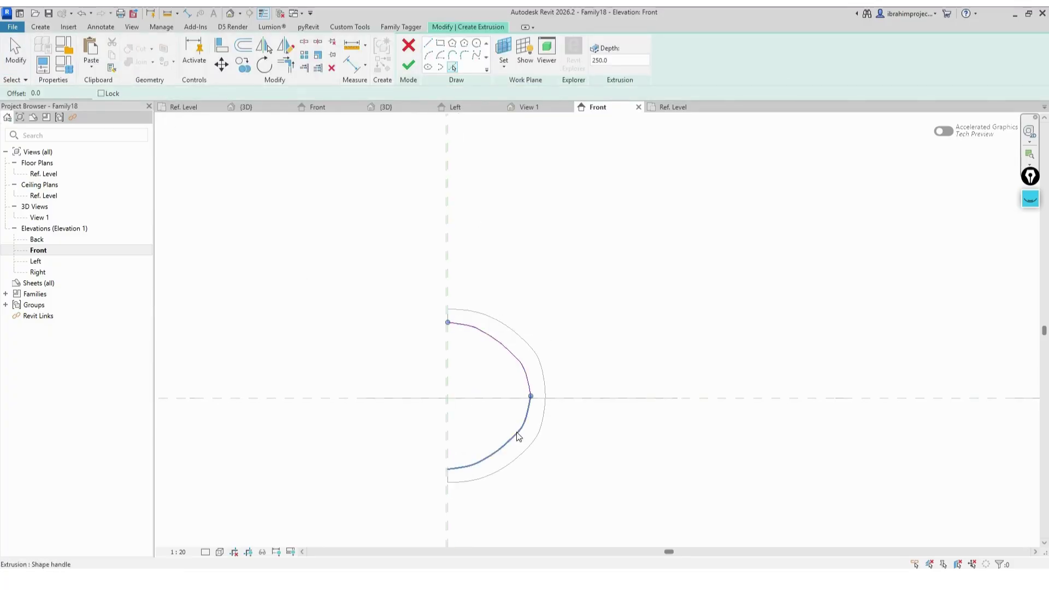
left_click(428, 44)
left_click(458, 322)
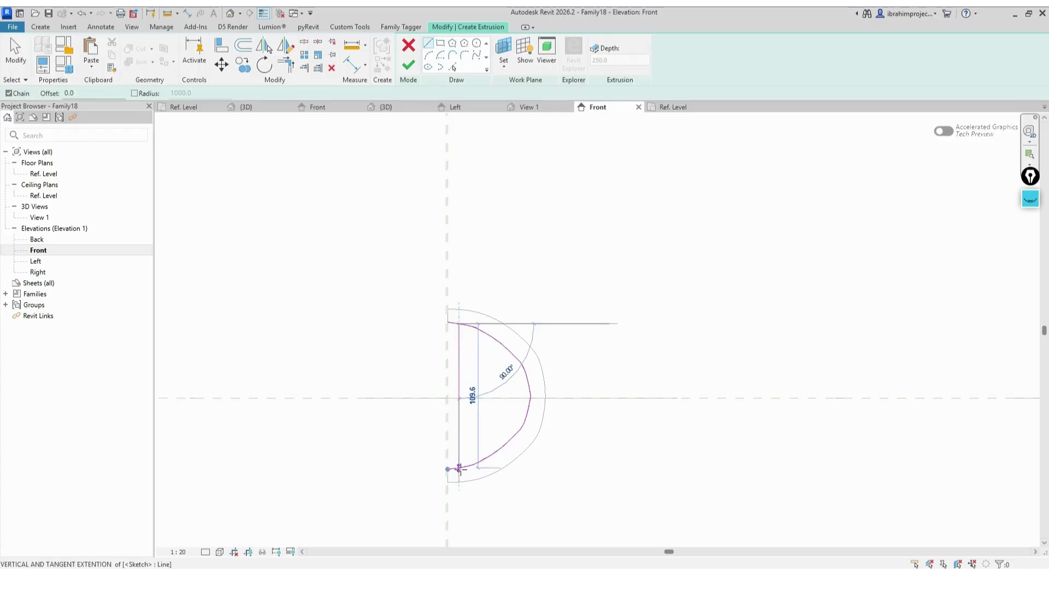
left_click(459, 468)
key("Escape")
key("Escape")
Step: Pull the arc ends back to the vertical line to close the profile and finish the extrusion
scroll(453, 322, "up", 3)
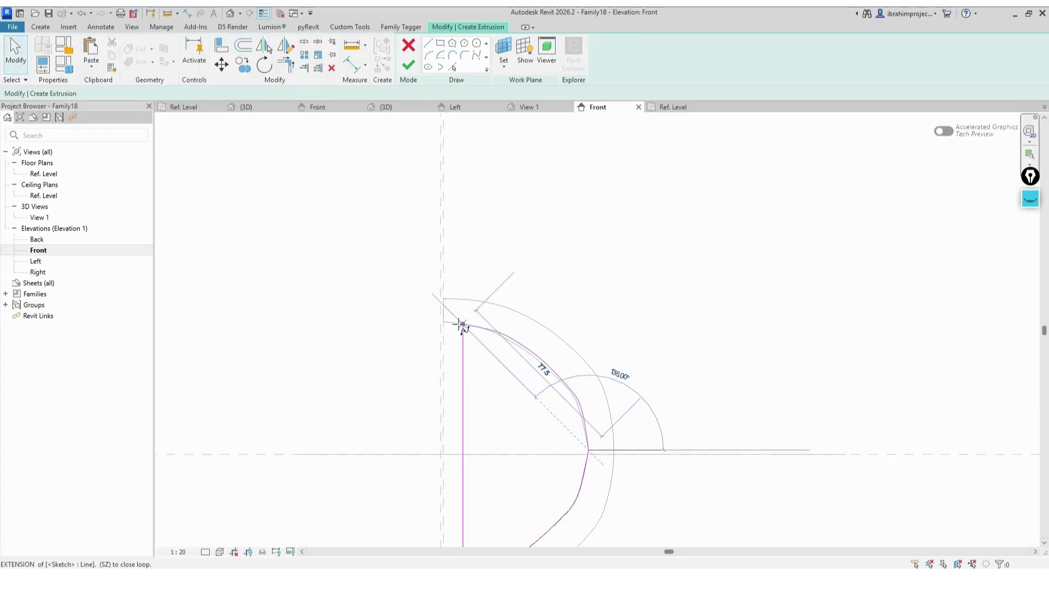
middle_click_drag(487, 348, 471, 191)
left_click(442, 420)
left_click_drag(427, 422, 446, 421)
scroll(604, 467, "down", 3)
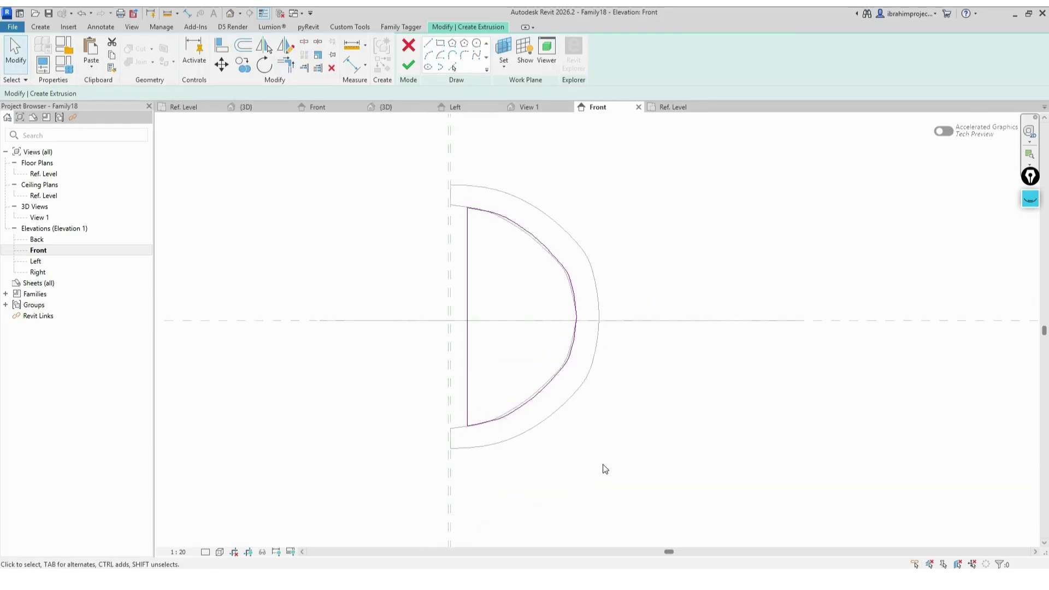
left_click(407, 65)
Step: Load the cover family with its new extrusion into Family16 and inspect it in the 3D view
left_click(691, 54)
left_click(493, 369)
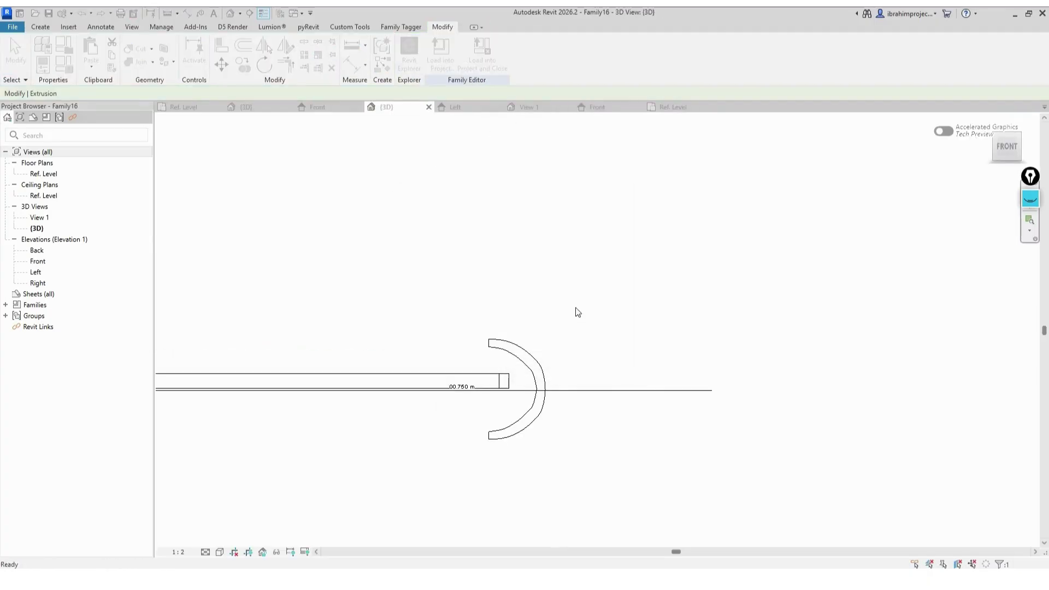
scroll(648, 358, "down", 2)
middle_click_drag(649, 359, 822, 414, "shift")
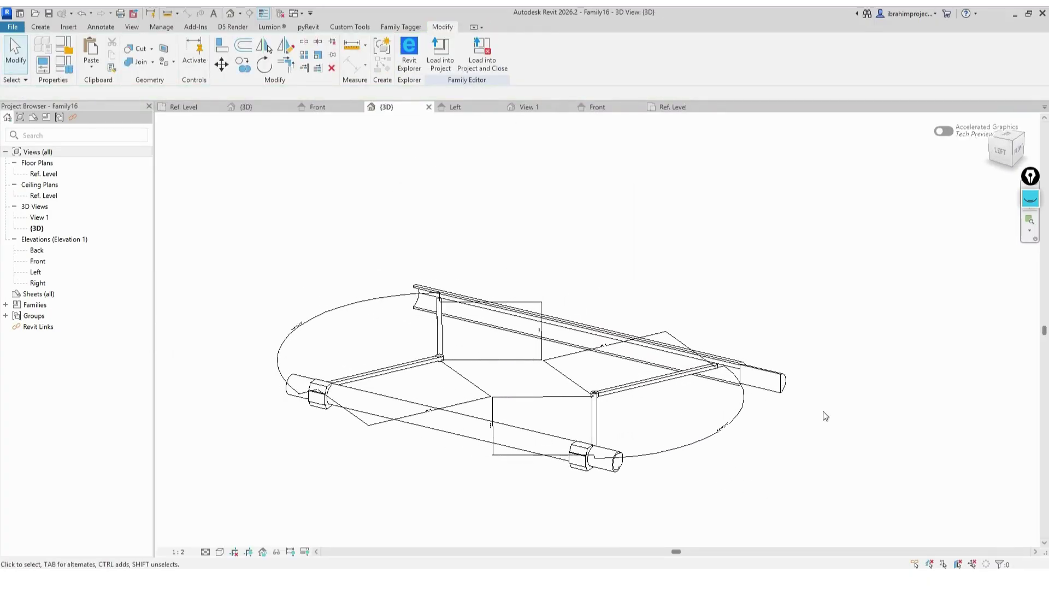
Step: Reopen the cover family from the Ref. Level plan and adjust the new extrusion so it stays within the cover's length
double_click(43, 174)
left_click(671, 475)
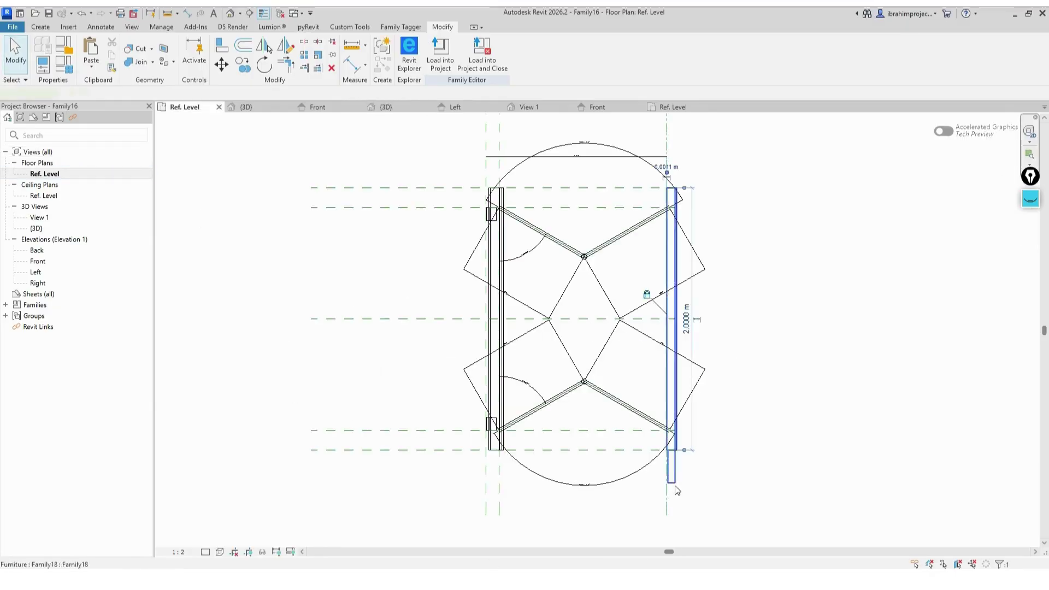
left_click(409, 54)
left_click(580, 401)
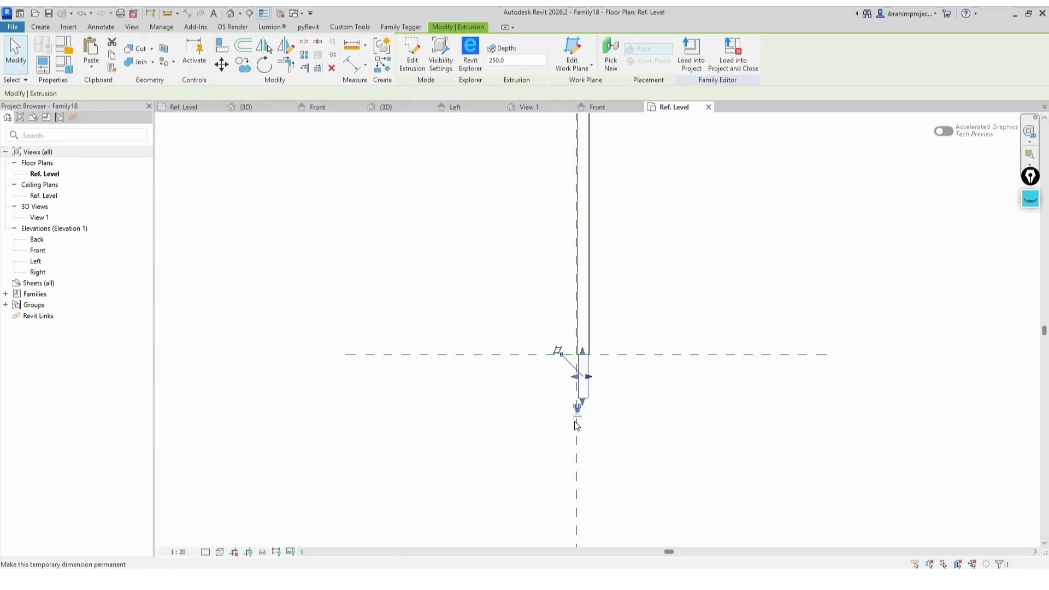
key("Escape")
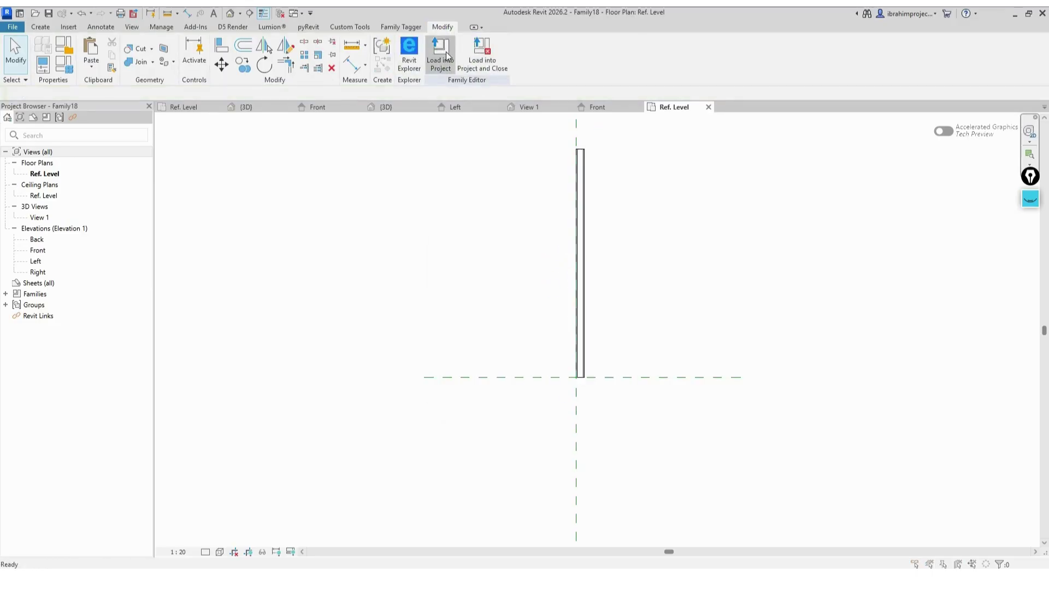
Step: Reload the corrected cover family into Family16 and check the cover from an angled 3D view
left_click(440, 55)
left_click(230, 14)
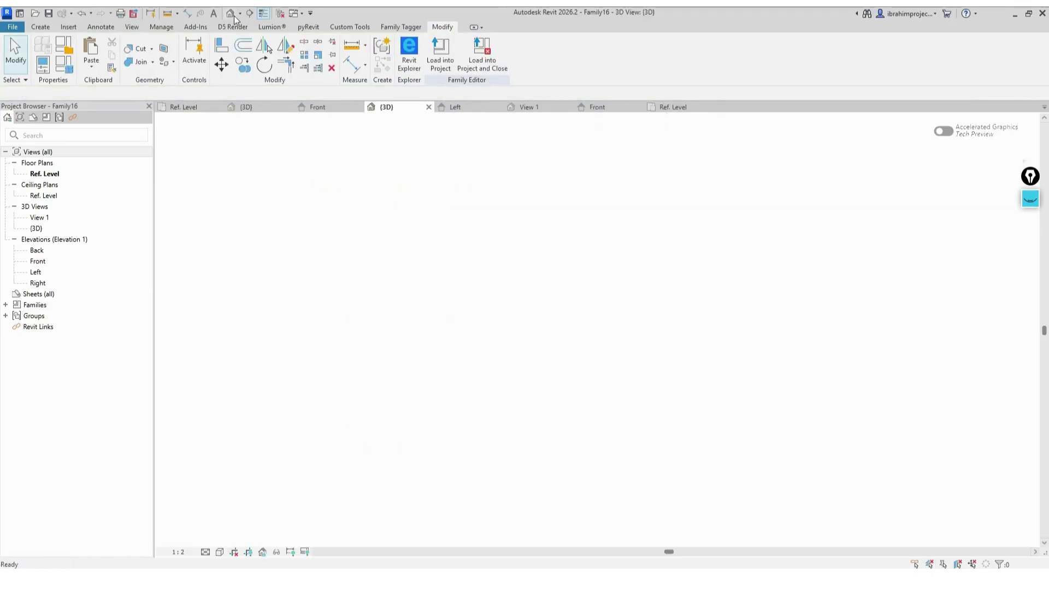
scroll(587, 289, "down", 2)
middle_click_drag(729, 367, 339, 306, "shift")
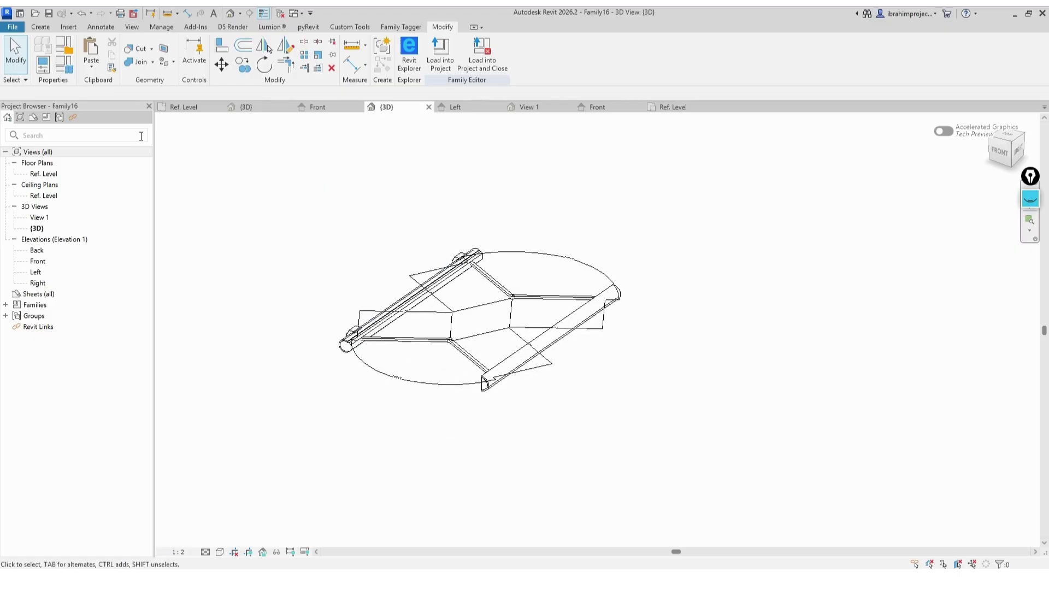
Step: Test the folding by applying Opening values of 75° and 15°, and close the family types
left_click(64, 64)
left_click(166, 225)
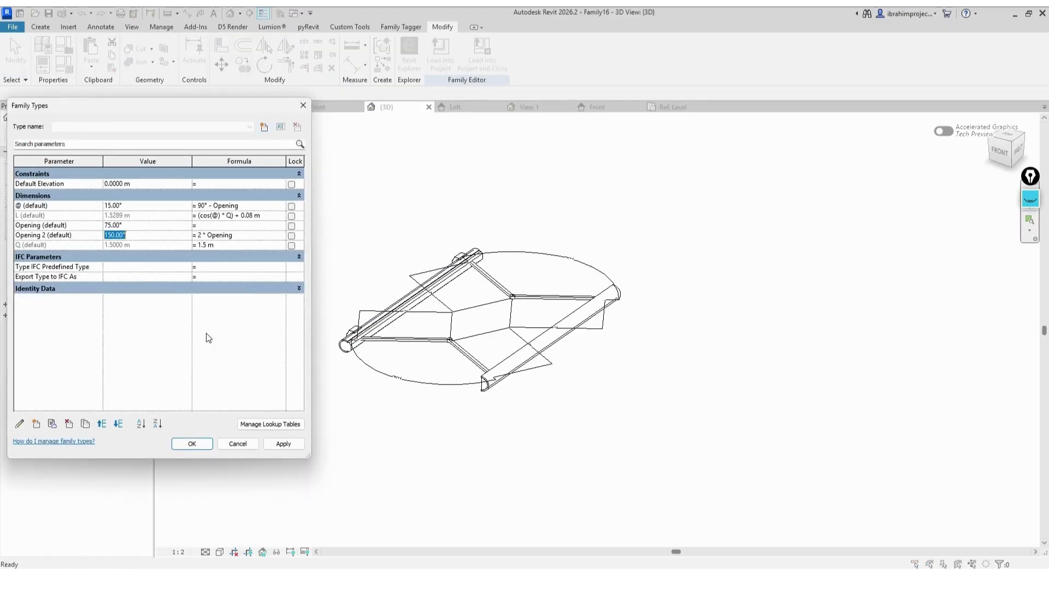
left_click(283, 443)
left_click(149, 227)
type("15")
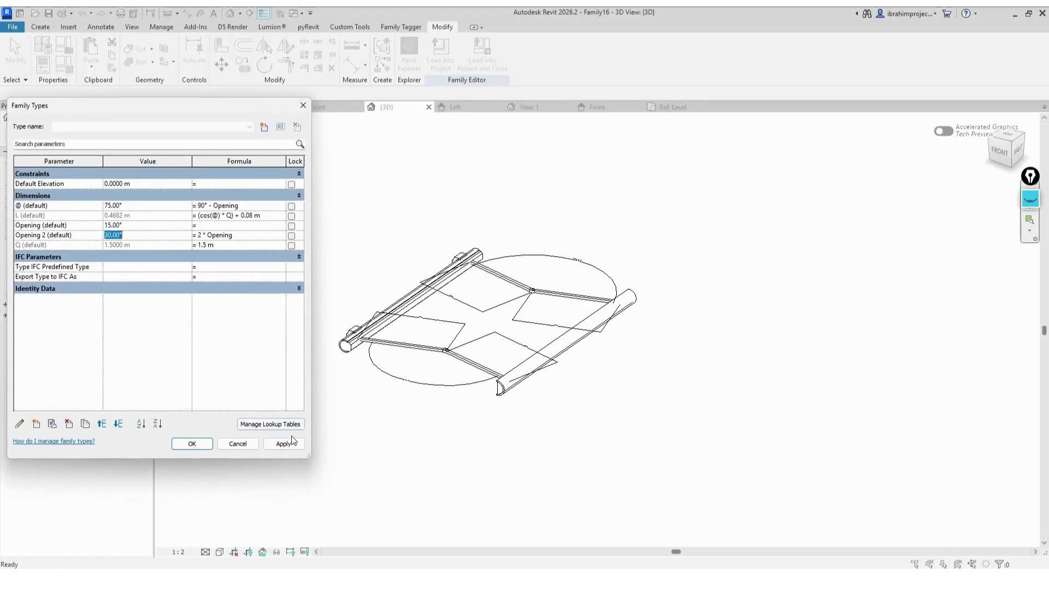
left_click(283, 443)
left_click(192, 444)
scroll(274, 227, "up", 1)
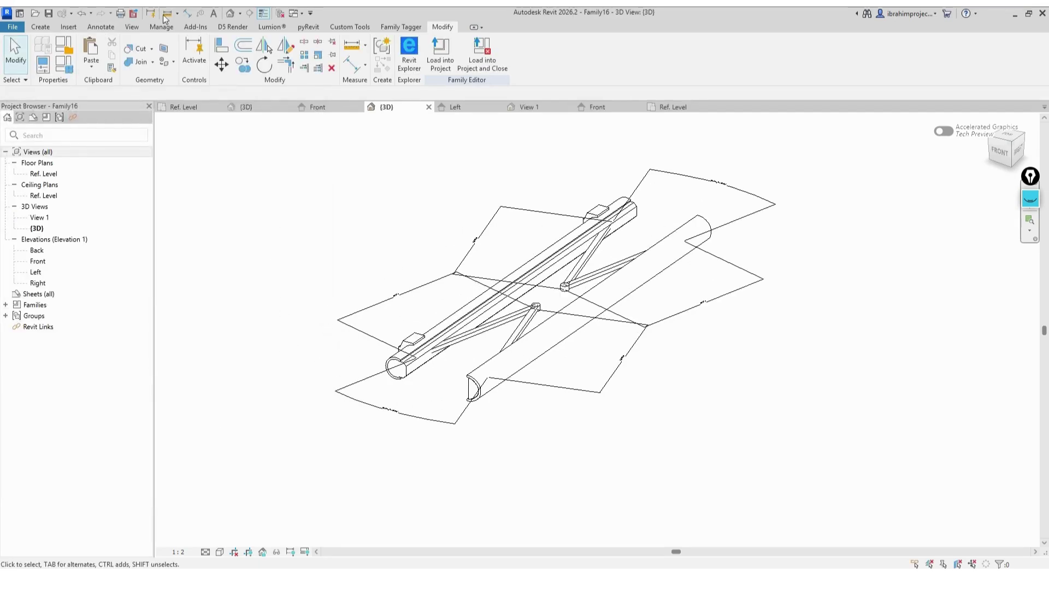
Step: Close the inactive views and create a new family from a family template
left_click(281, 14)
left_click(14, 26)
mouse_move(69, 70)
left_click(145, 103)
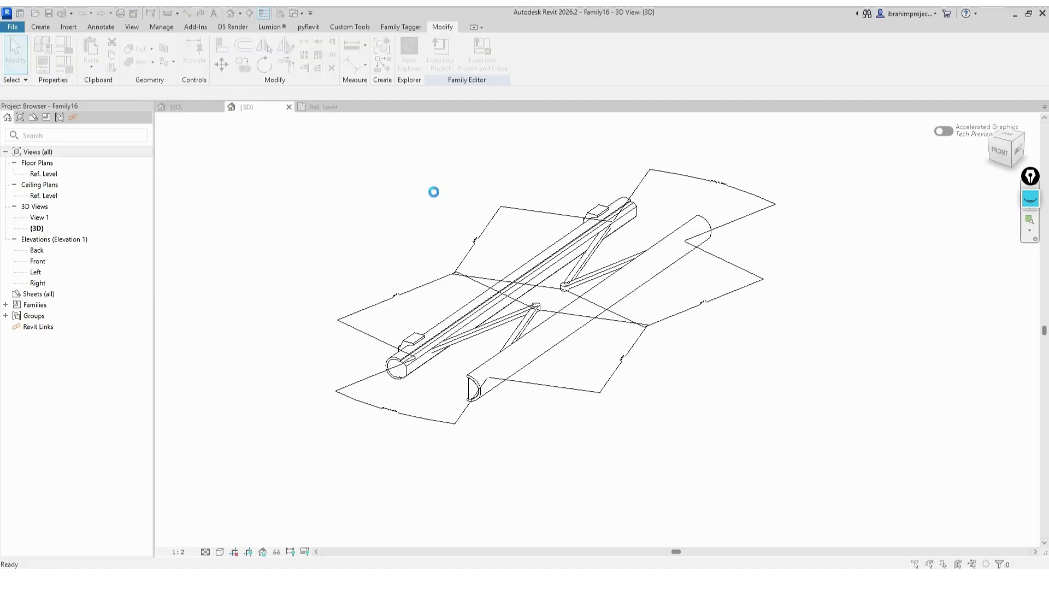
double_click(574, 249)
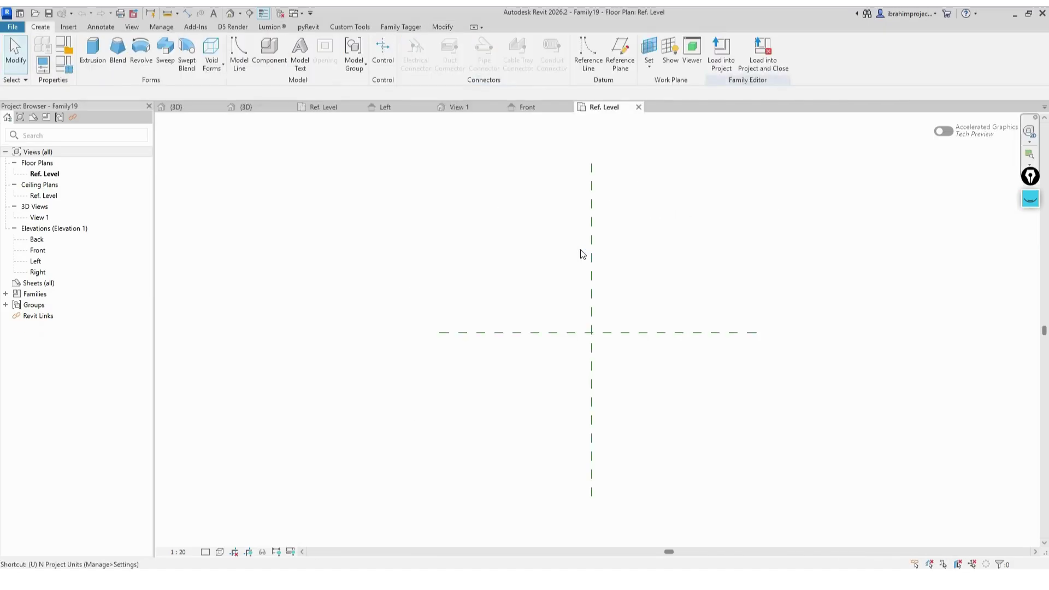
Step: Set the new family's length units to meters with 3 decimal places and the unit symbol m
key("n")
left_click(580, 252)
left_click(587, 233)
left_click(527, 289)
left_click(503, 261)
left_click(475, 316)
left_click(475, 285)
left_click(464, 303)
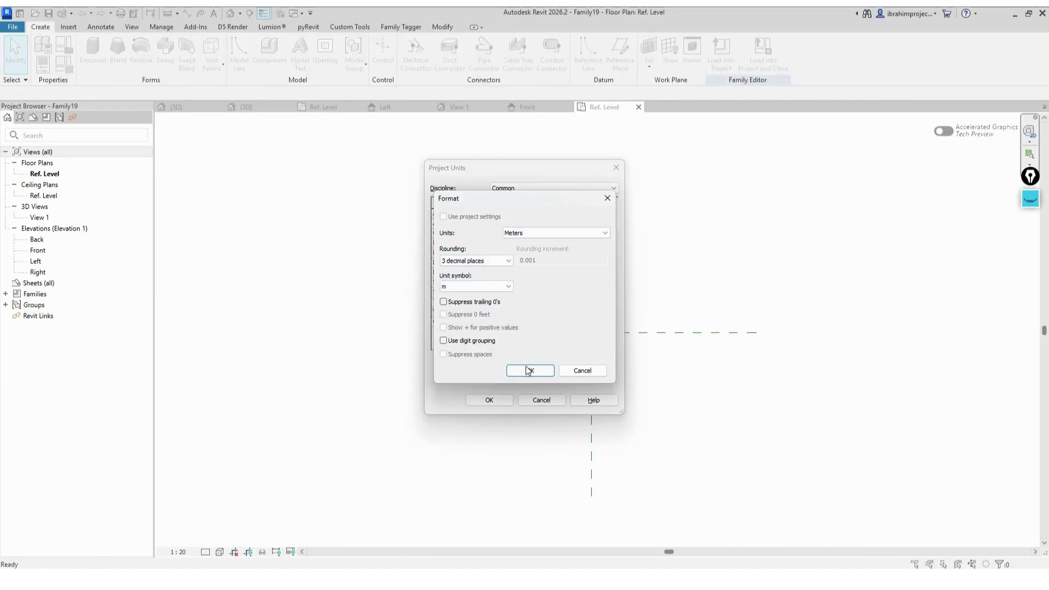
left_click(528, 370)
left_click(489, 399)
Step: Draw a vertical reference plane about 1.23 m to the right of the Center (Left/Right) plane
middle_click_drag(701, 215, 488, 279)
left_click(620, 55)
scroll(558, 167, "down", 1)
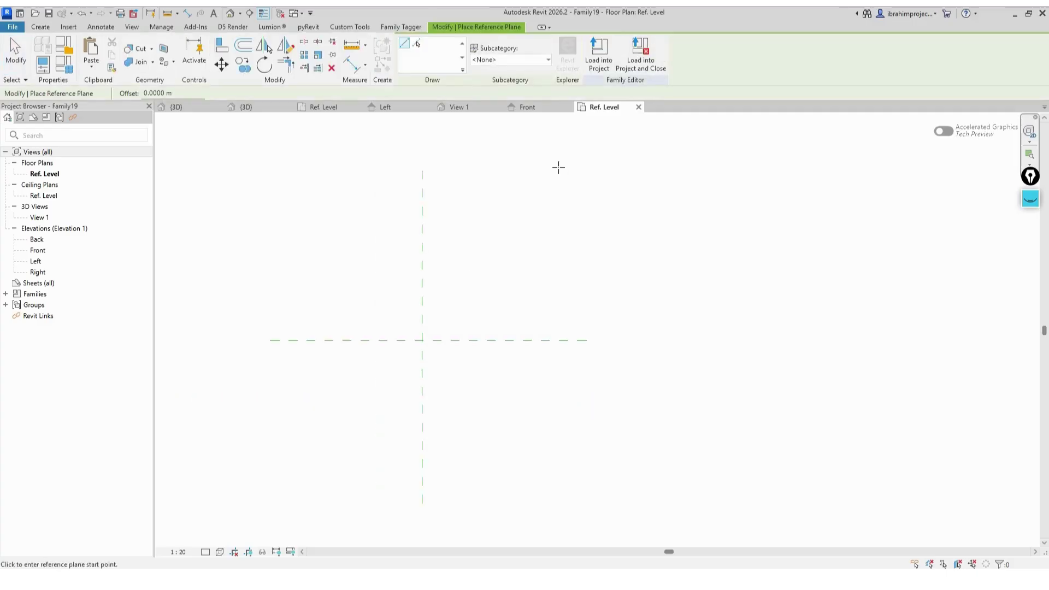
left_click(559, 168)
left_click(562, 398)
key("ctrl+z")
left_click(562, 191)
left_click(562, 420)
key("Escape")
key("Escape")
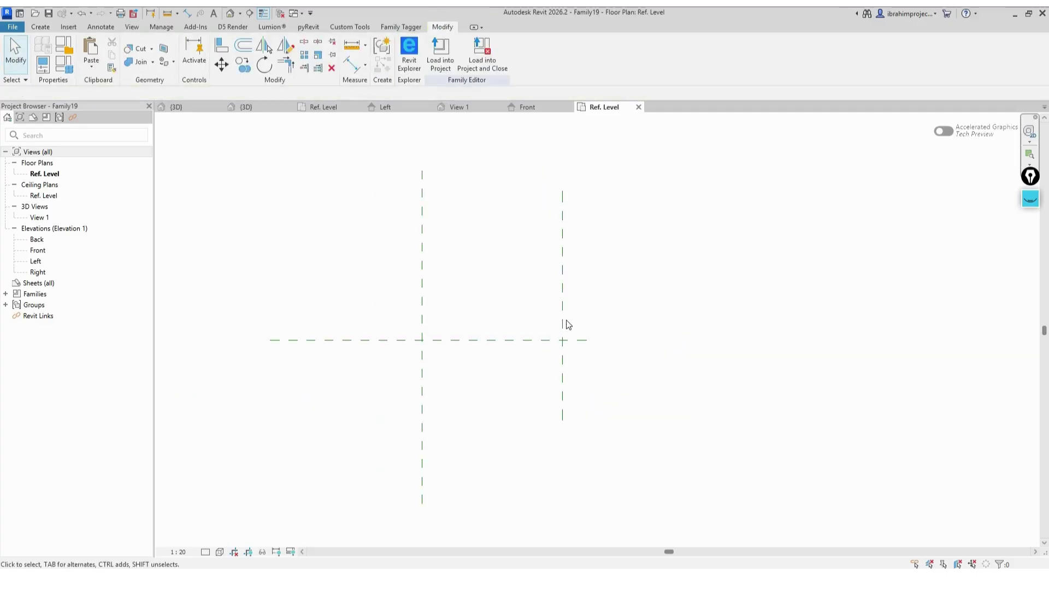
Step: Dimension the distance between the two vertical reference planes
key("d")
key("i")
left_click(562, 289)
left_click(421, 265)
left_click(506, 237)
key("Escape")
key("Escape")
Step: Label the dimension with a new instance family parameter named L
left_click(513, 53)
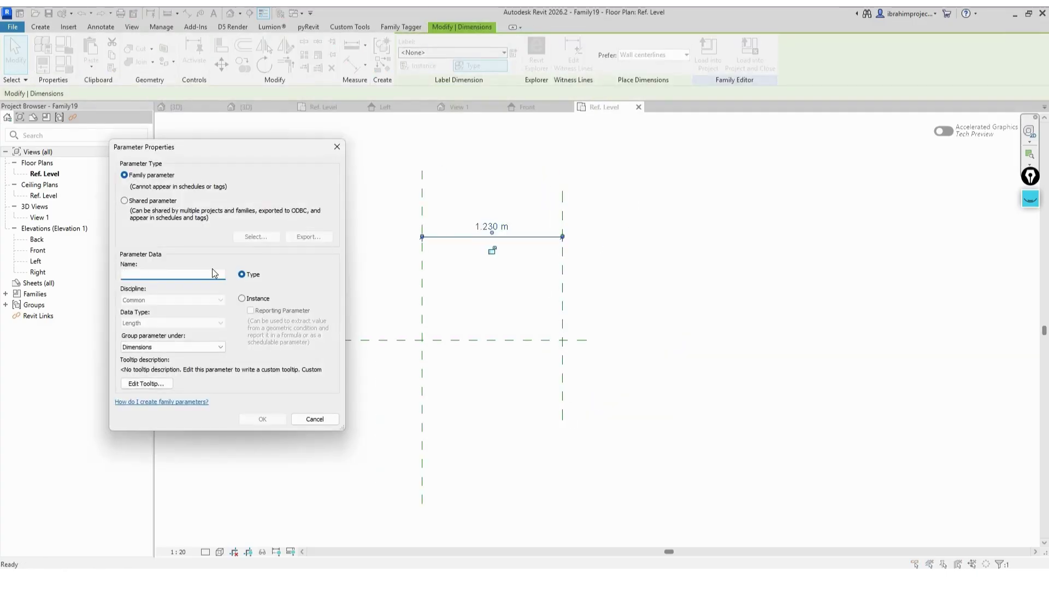
left_click(242, 299)
type("L")
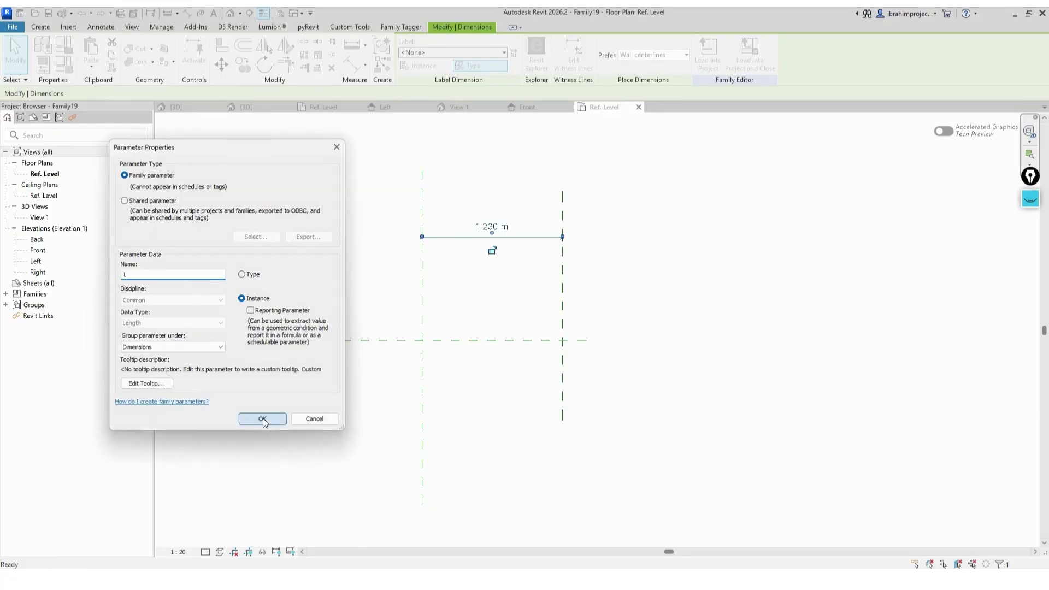
left_click(262, 419)
left_click(529, 306)
Step: Create an extrusion from a rectangle starting at the center planes' intersection, spanning width L and set to 2 m long
scroll(529, 303, "up", 2)
left_click(92, 51)
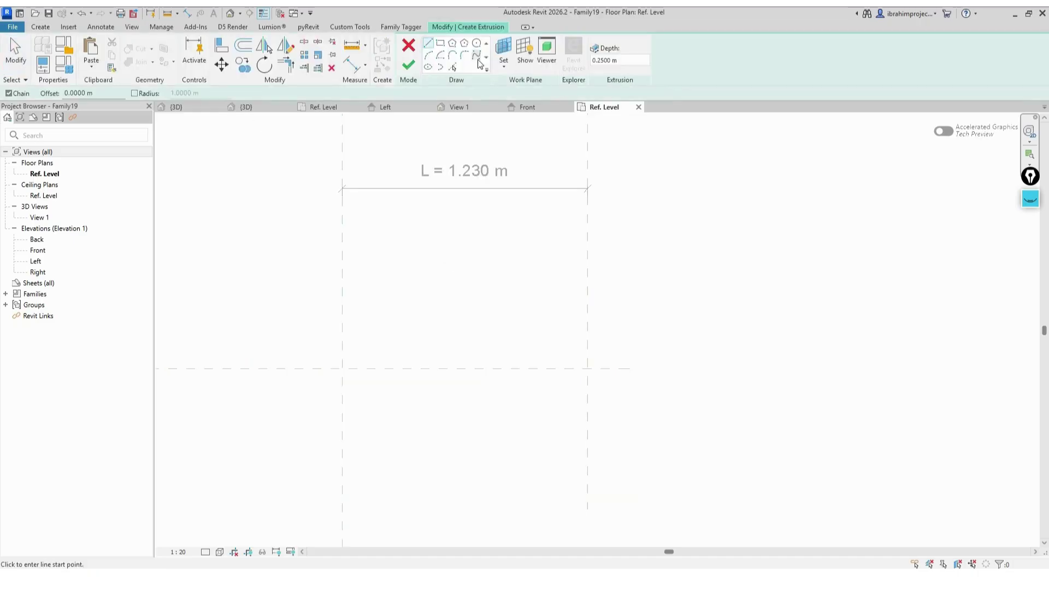
scroll(342, 368, "down", 2)
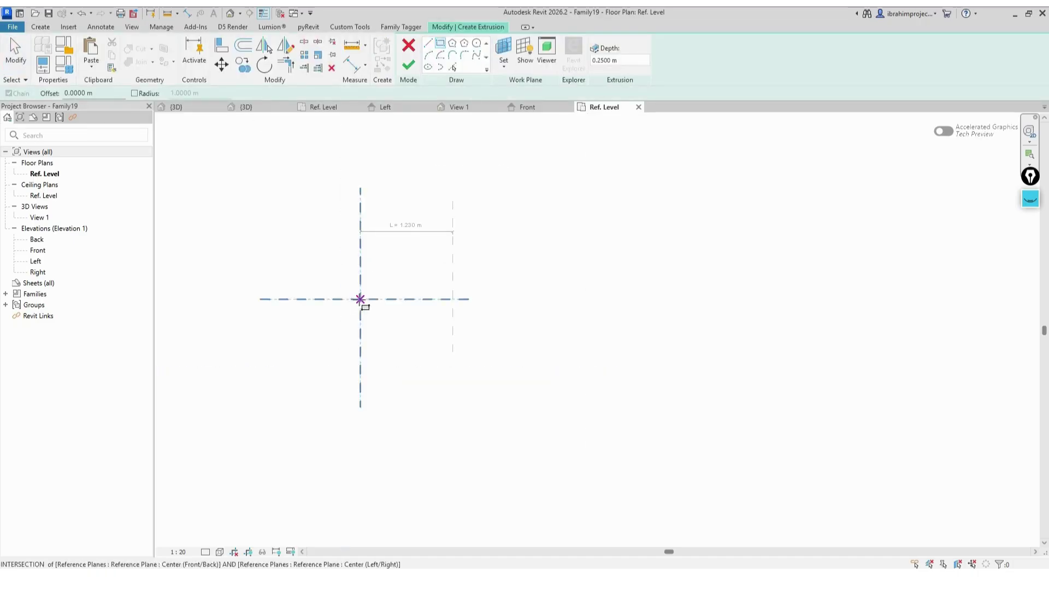
left_click(360, 299)
left_click(453, 451)
key("Escape")
key("Escape")
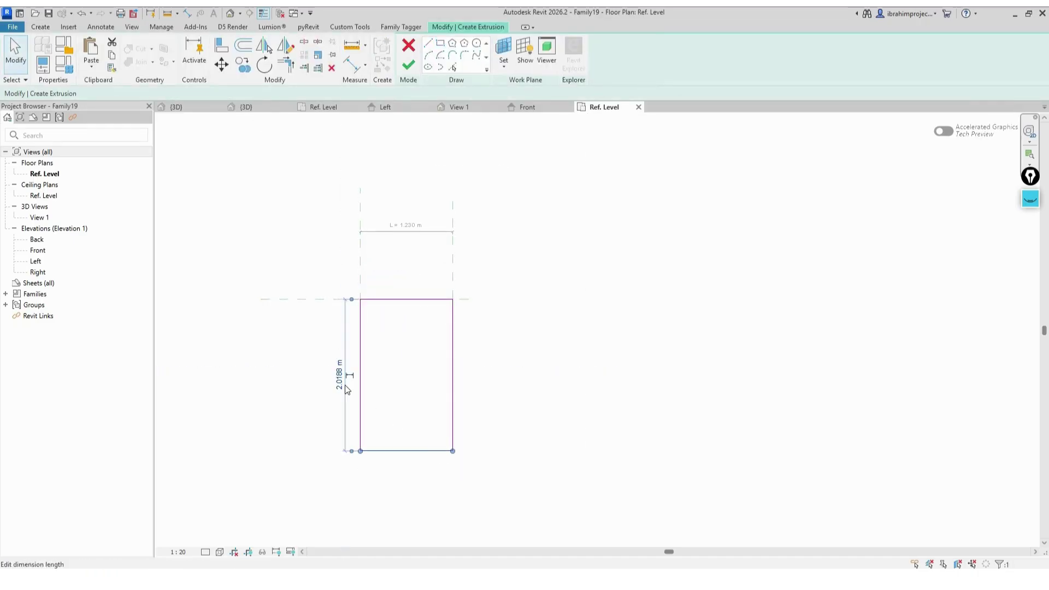
scroll(453, 398, "up", 1)
left_click(408, 65)
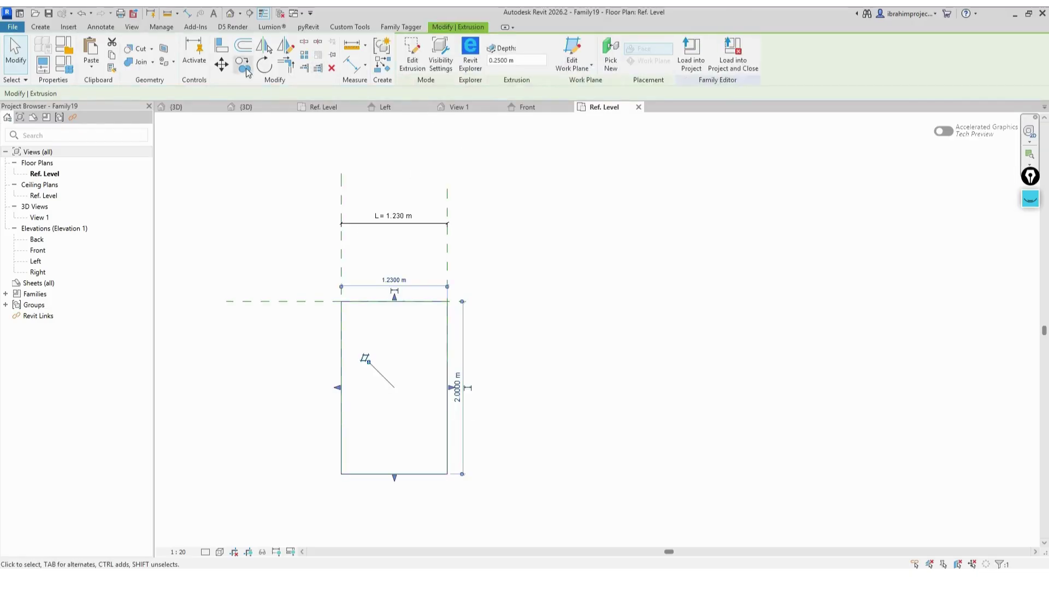
Step: Set the extrusion's thickness to 0.0025 m in the 3D view
key("a")
key("l")
key("3")
key("d")
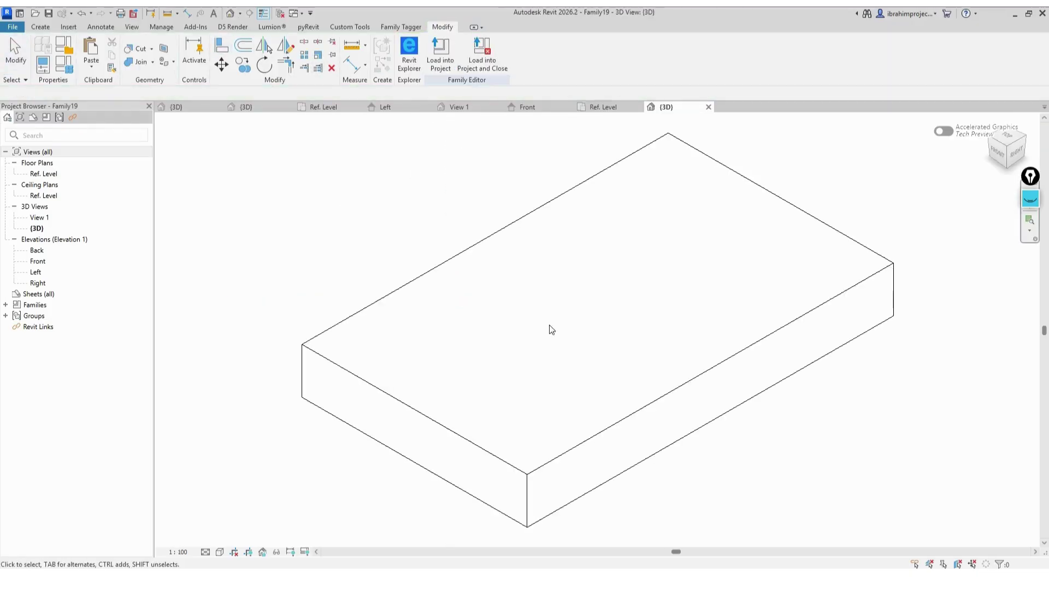
left_click(518, 473)
left_click(497, 508)
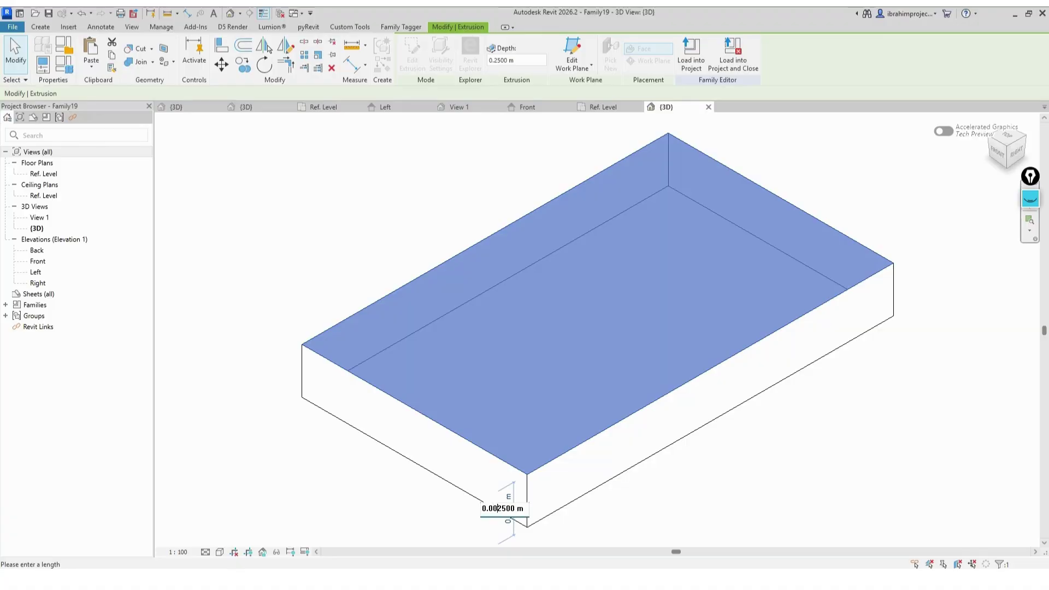
type("00")
key("Return")
left_click(630, 512)
Step: Load the thin panel family into Family16 and place one instance beside the arms
scroll(395, 358, "down", 3)
key("l")
key("p")
left_click(497, 374)
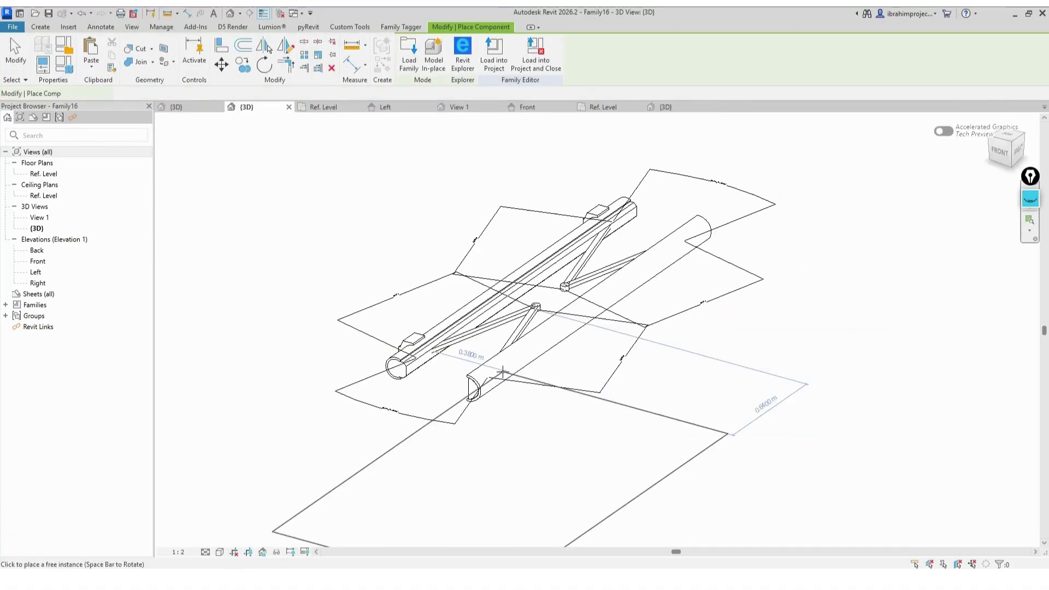
left_click(425, 254)
key("Escape")
key("Escape")
Step: Select the nested panel in the Ref. Level floor plan and show the Properties palette
double_click(36, 174)
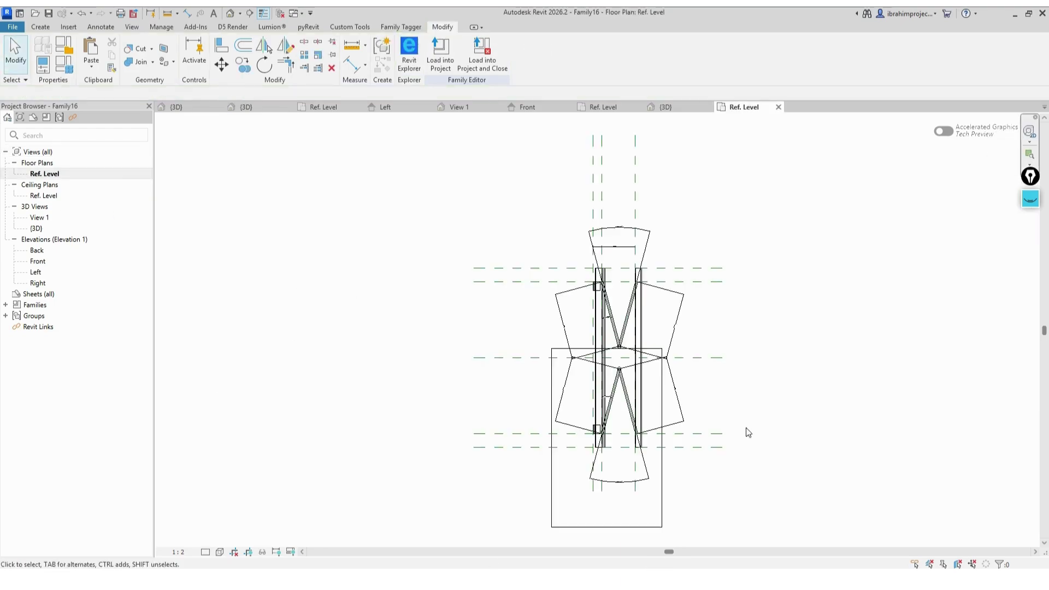
scroll(664, 302, "up", 2)
scroll(682, 309, "down", 3)
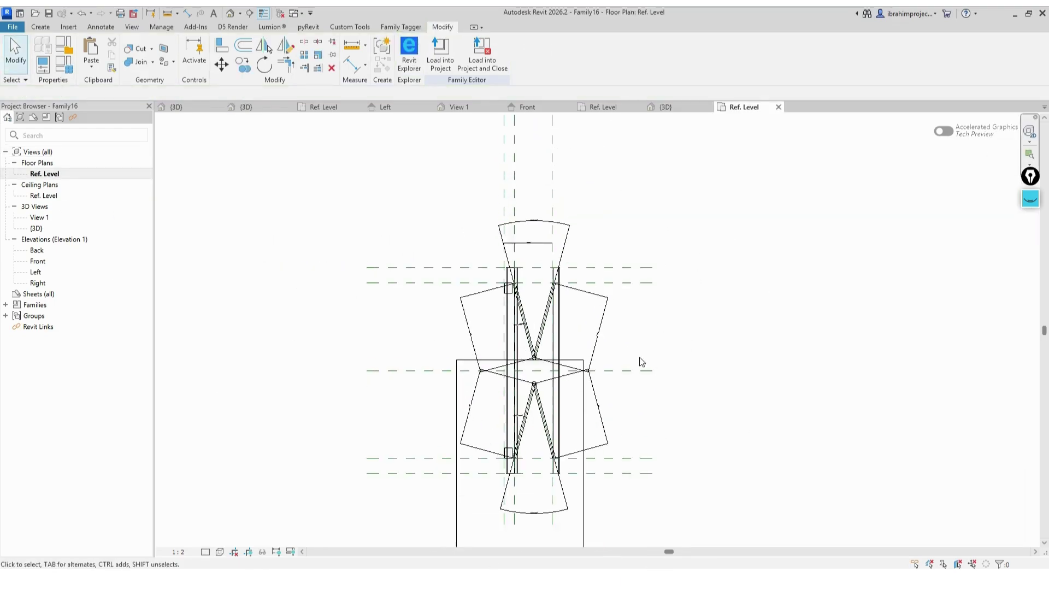
left_click(500, 424)
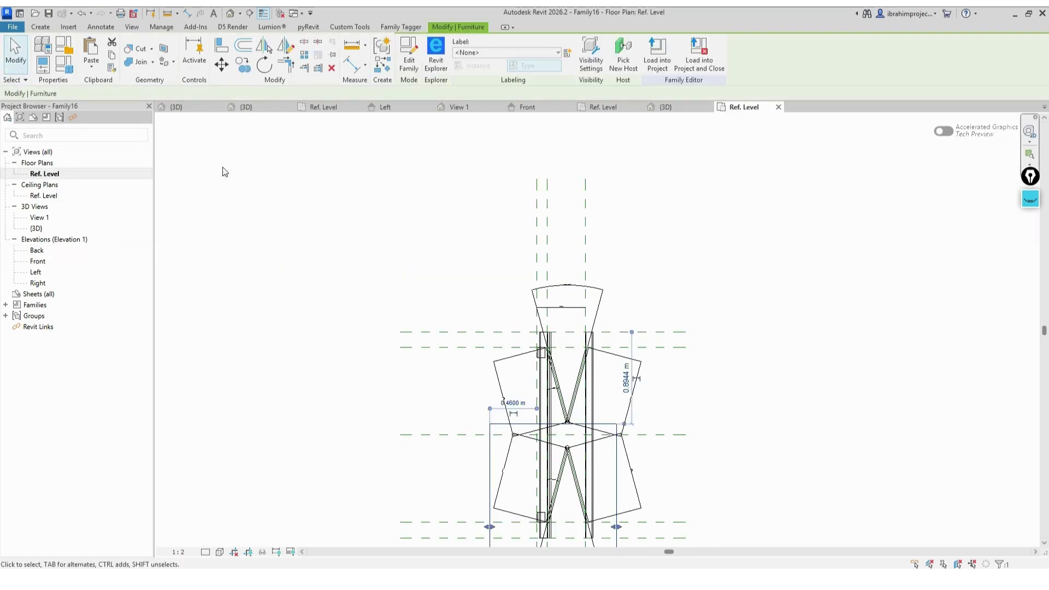
left_click(131, 27)
left_click(354, 57)
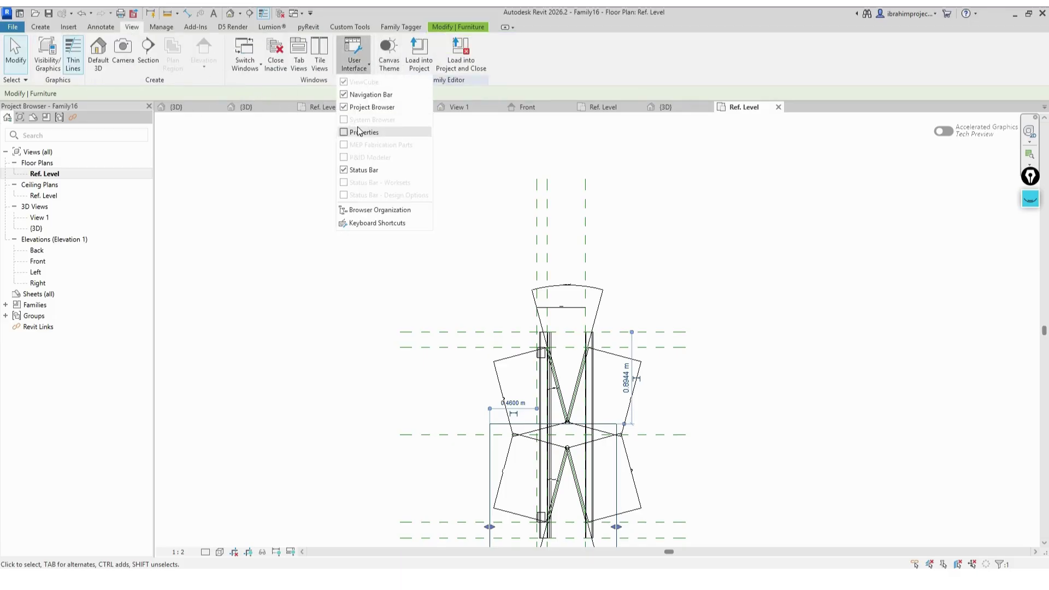
left_click(357, 126)
Step: Associate the nested panel's L dimension with the host family's parameter L
left_click(139, 269)
left_click(447, 266)
left_click(550, 386)
scroll(622, 330, "down", 3)
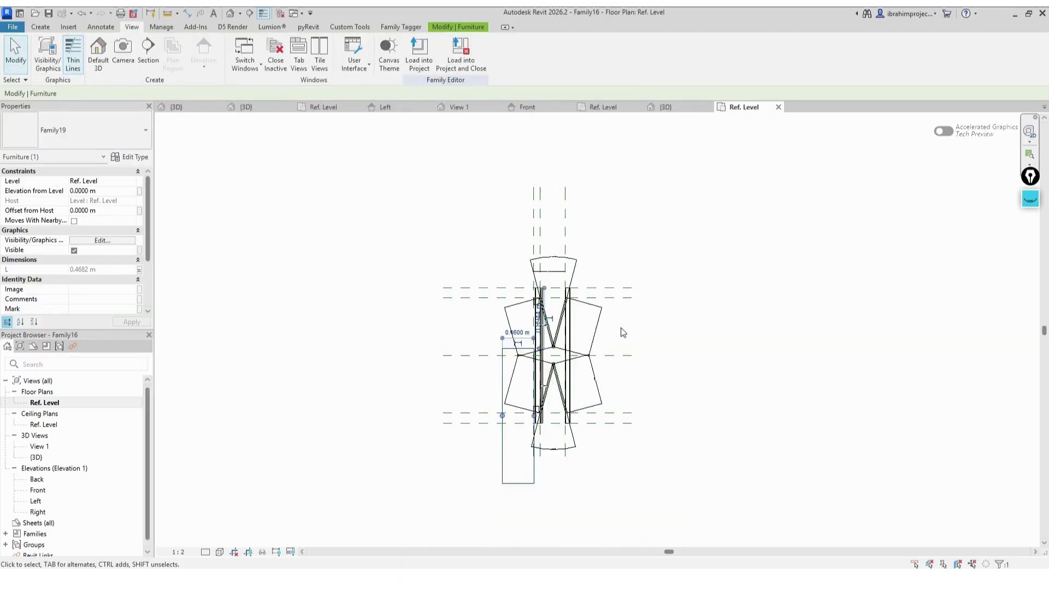
Step: Move the panel over the folding arms, aligning its lower edge with the reference plane at the tubes' lower ends
scroll(622, 322, "up", 5)
middle_click_drag(626, 318, 598, 248)
scroll(295, 277, "down", 1)
middle_click_drag(294, 276, 262, 209)
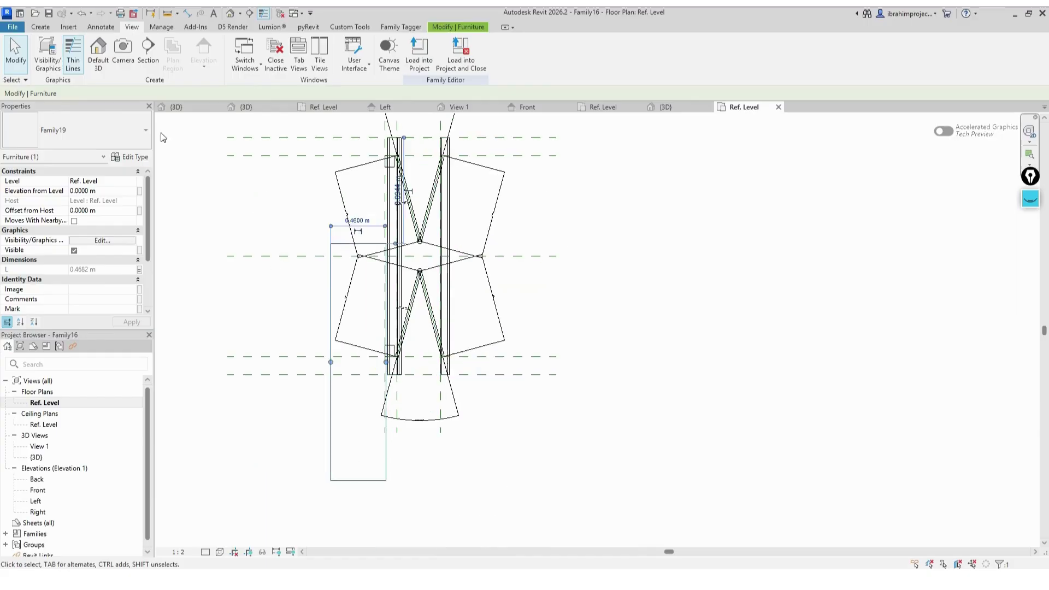
left_click(159, 136)
left_click(333, 444)
left_click(222, 64)
left_click(385, 481)
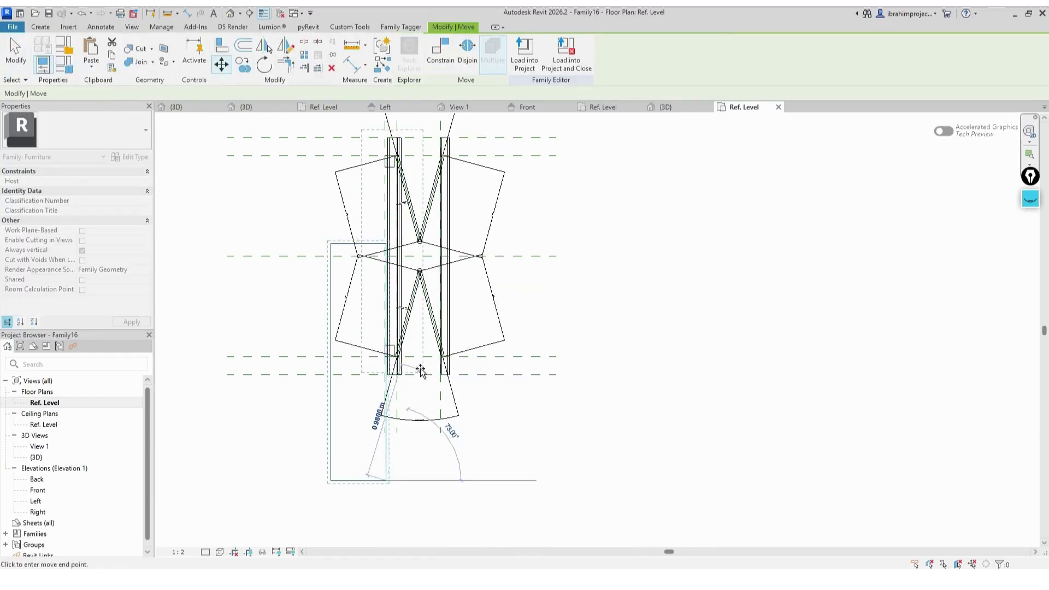
scroll(422, 371, "up", 6)
left_click(531, 397)
scroll(666, 462, "down", 2)
scroll(659, 439, "up", 2)
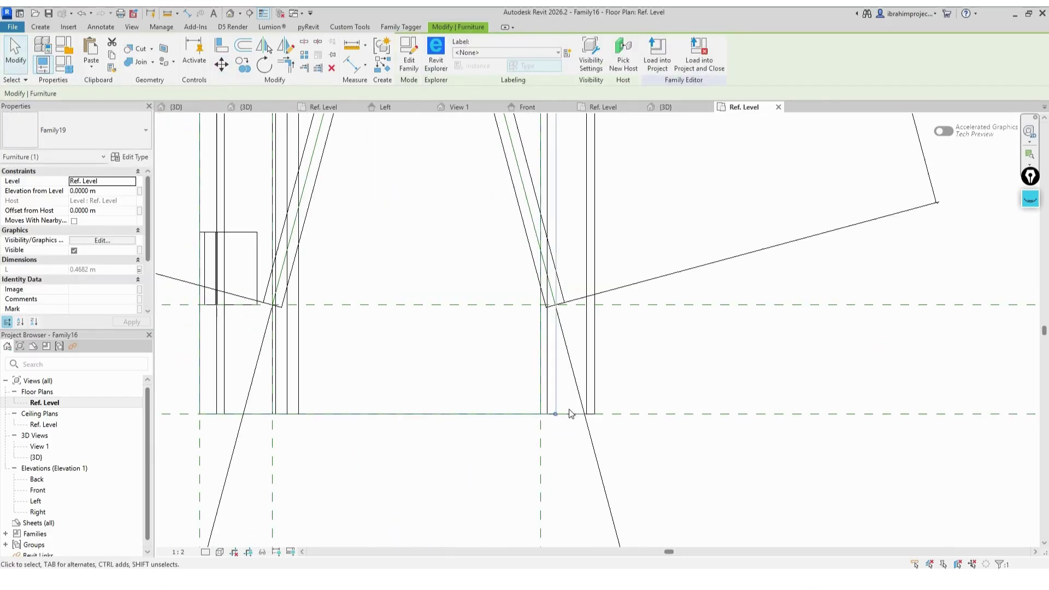
Step: Move the panel sideways so its rear edge starts at the inner wall of the rear tube
scroll(571, 389, "down", 2)
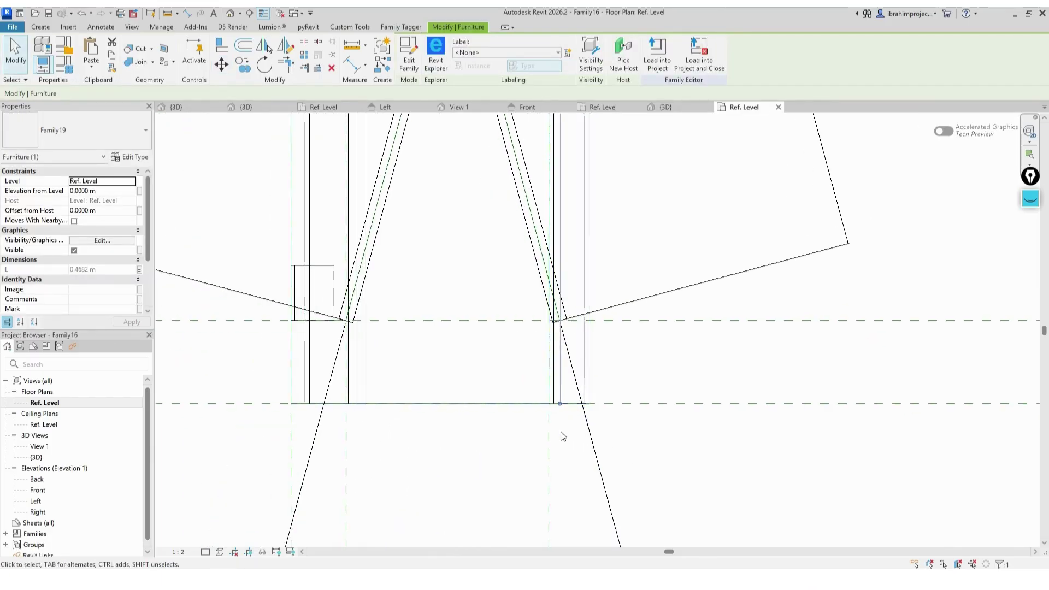
left_click(219, 67)
scroll(280, 380, "up", 2)
left_click(302, 426)
left_click(339, 428)
left_click(369, 434)
scroll(476, 458, "down", 2)
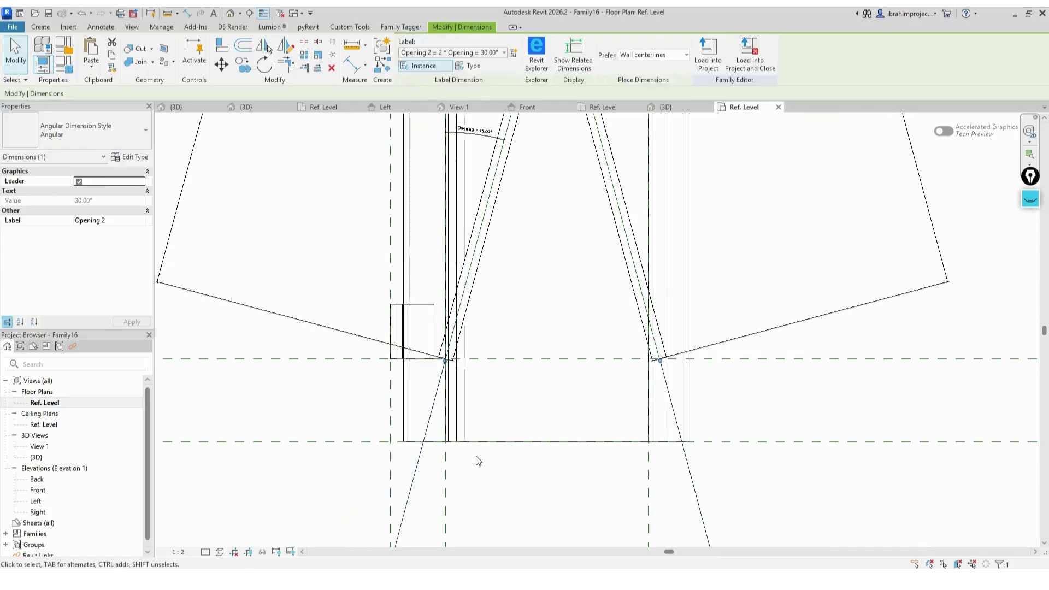
key("Escape")
Step: In the Front elevation, move the panel up from the reference level to the top of the arm joint
double_click(38, 490)
scroll(566, 439, "up", 6)
left_click(501, 435)
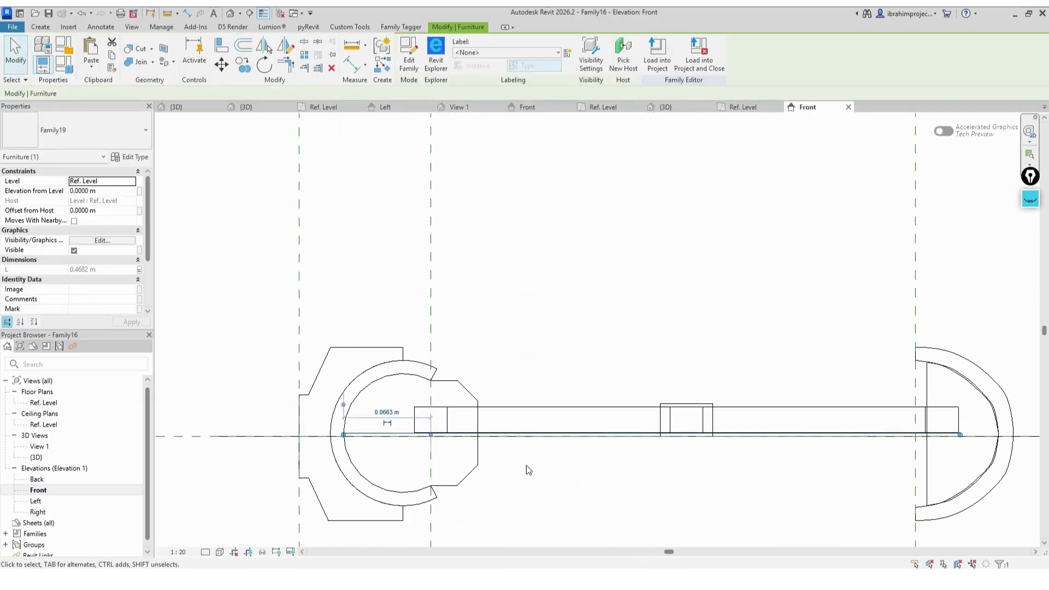
left_click(220, 64)
left_click(686, 436)
left_click(686, 404)
left_click(626, 361)
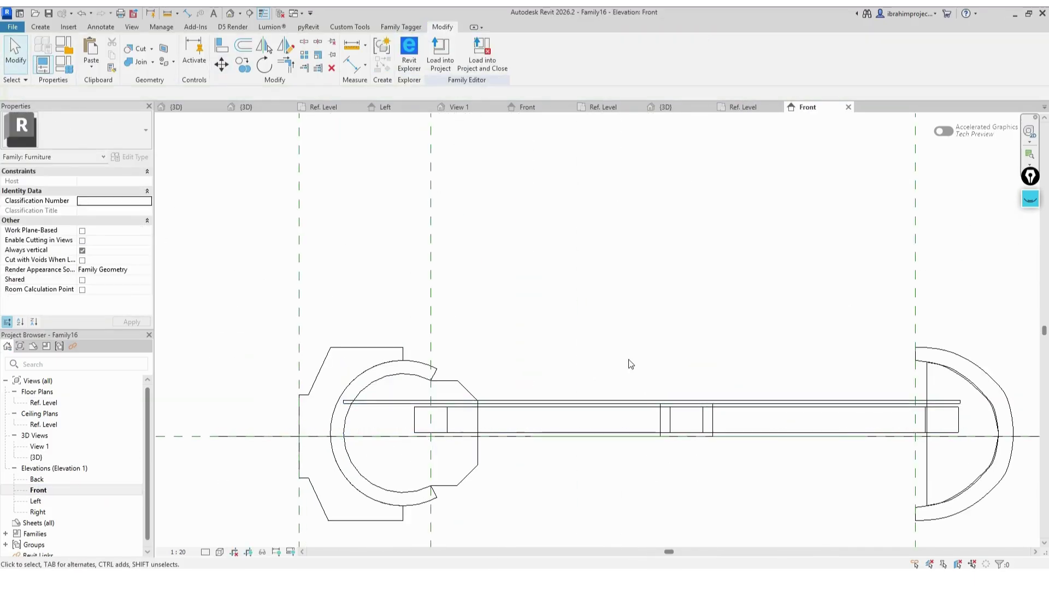
scroll(624, 359, "down", 3)
Step: Nudge the panel slightly up and toward the front cover in the 3D view's front orientation
left_click(246, 107)
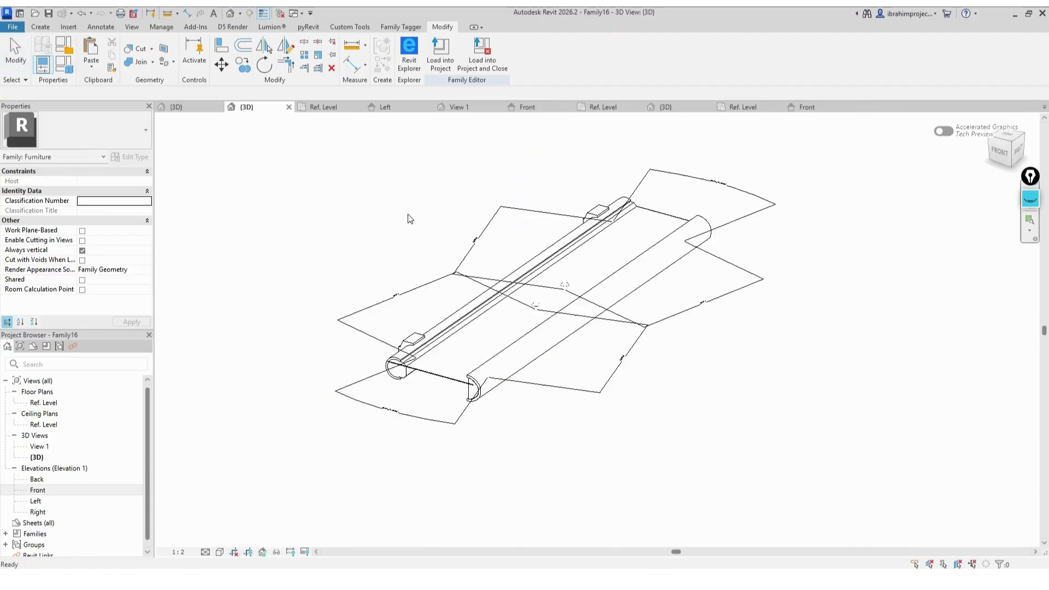
scroll(568, 370, "down", 2)
left_click(485, 376)
scroll(482, 366, "up", 3)
left_click(1000, 151)
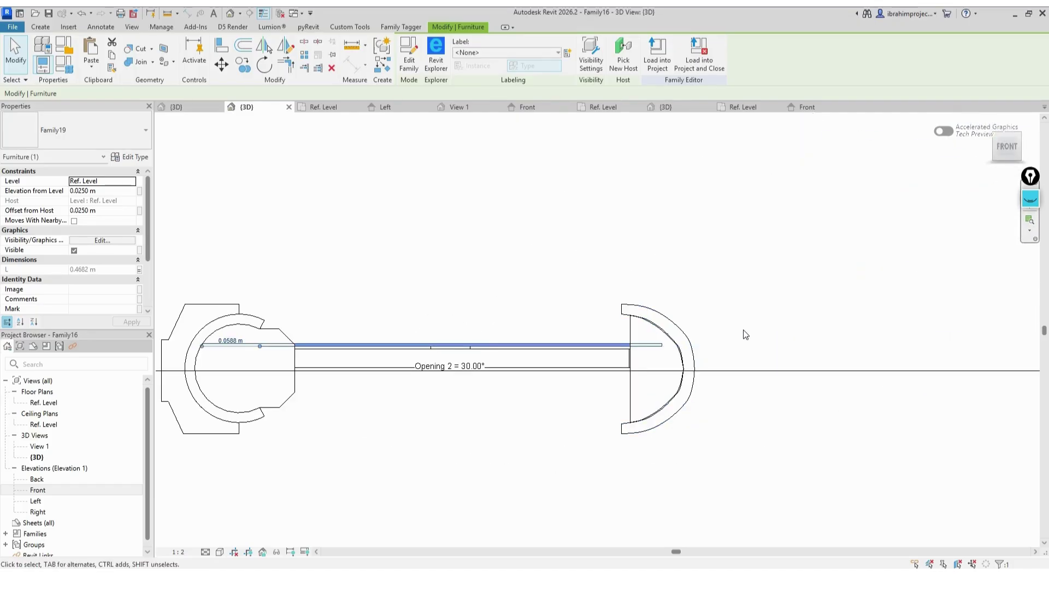
key("Up")
left_click(737, 331)
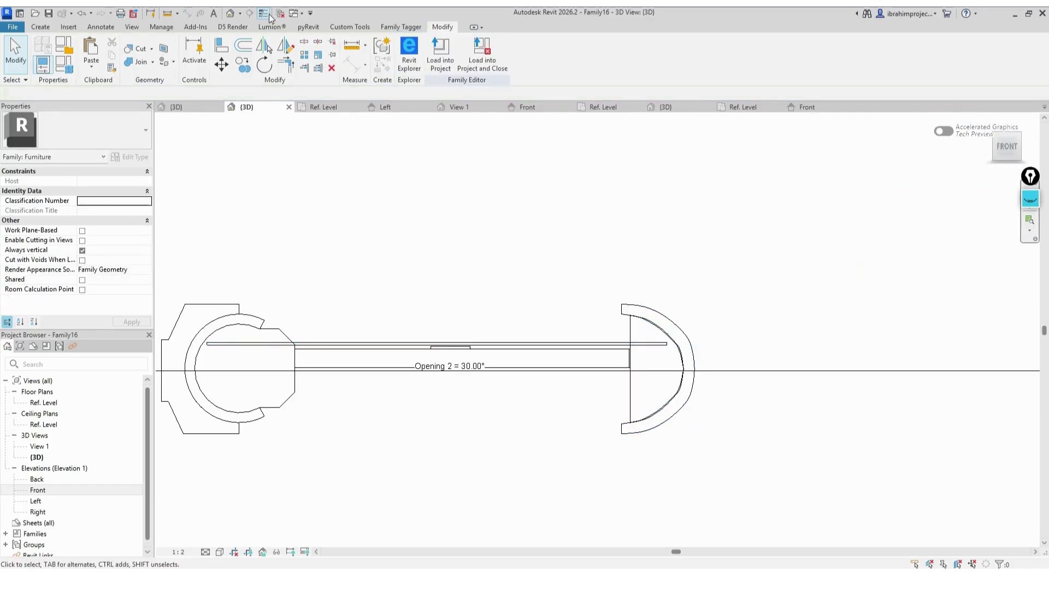
Step: Flex the family with the Opening parameter set to 40° and inspect the shade from below
scroll(607, 377, "down", 3)
middle_click_drag(613, 379, 592, 438, "shift")
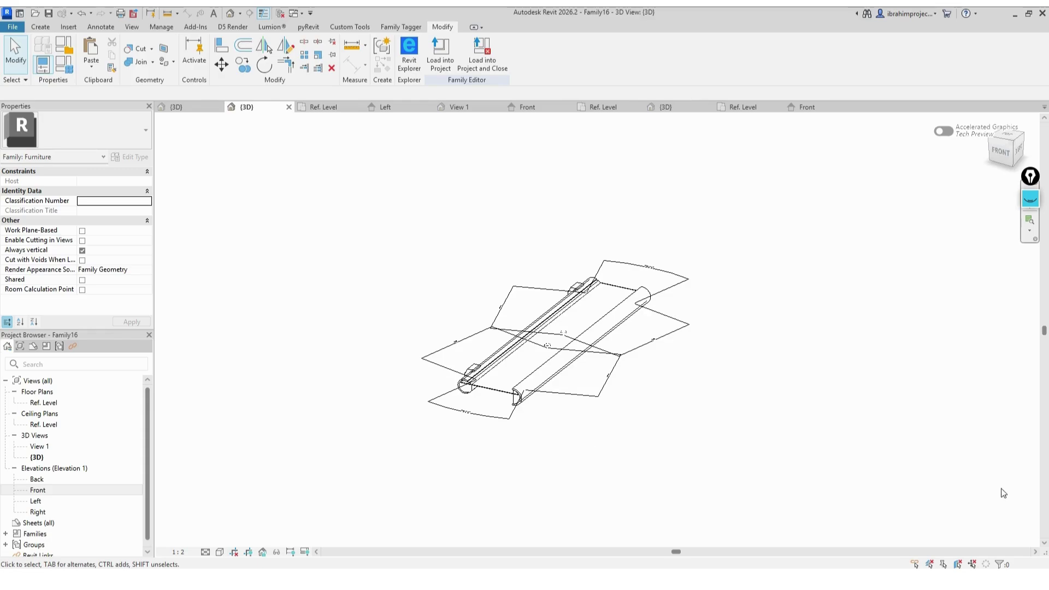
left_click(63, 64)
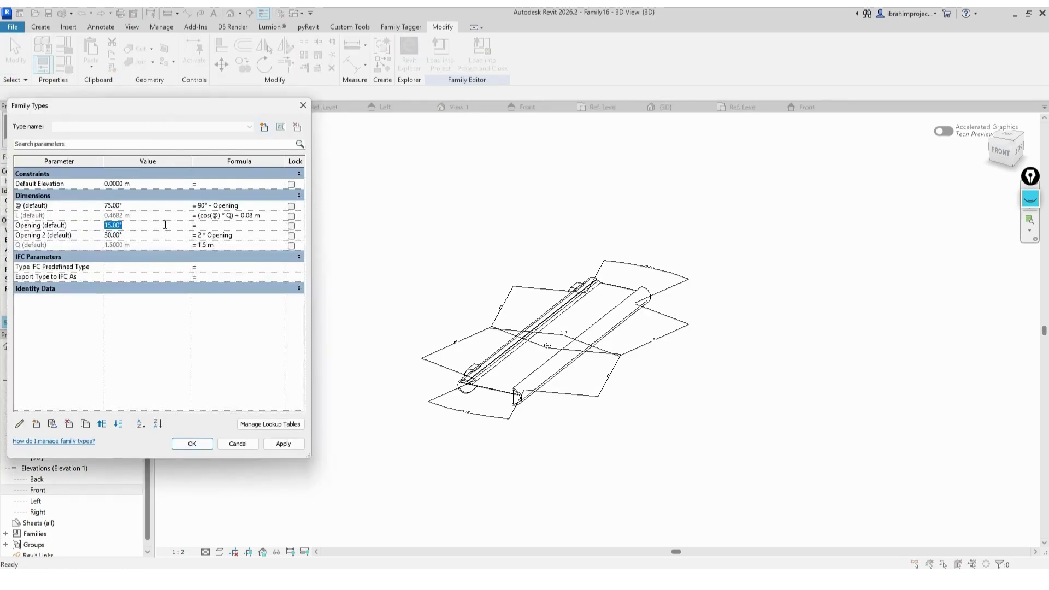
left_click(273, 443)
left_click(238, 443)
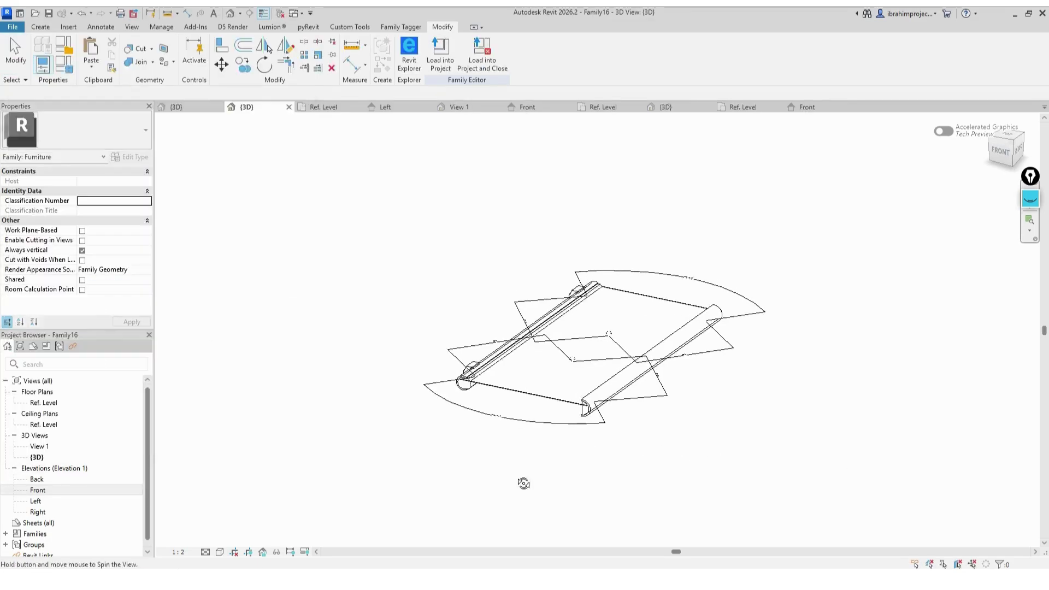
middle_click_drag(524, 483, 528, 222, "shift")
Step: Apply an Opening angle of 25°, followed by 5°, to test folding the shade closed
left_click(64, 64)
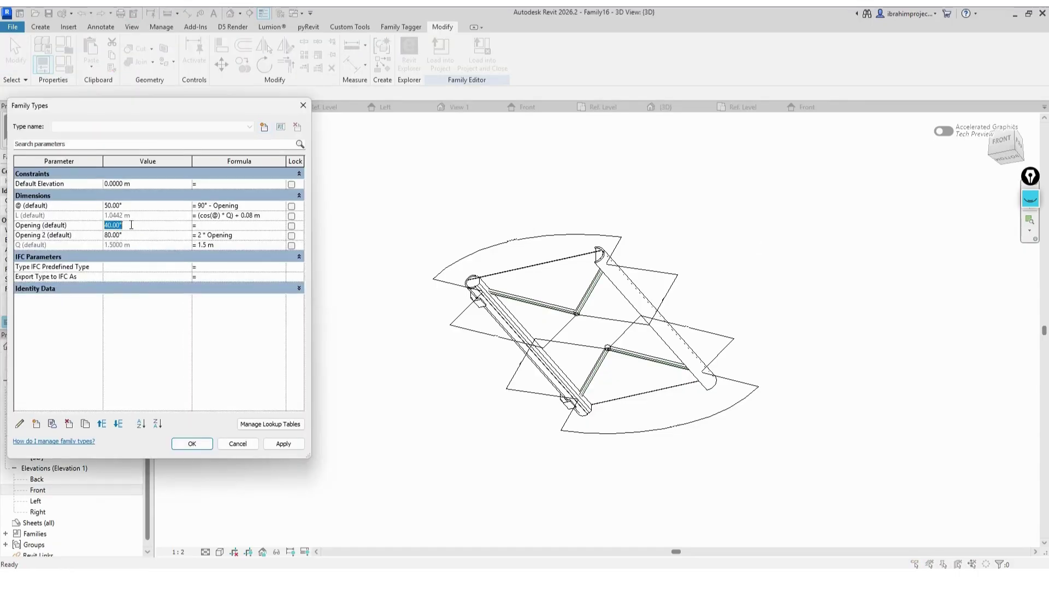
left_click(283, 443)
left_click(148, 225)
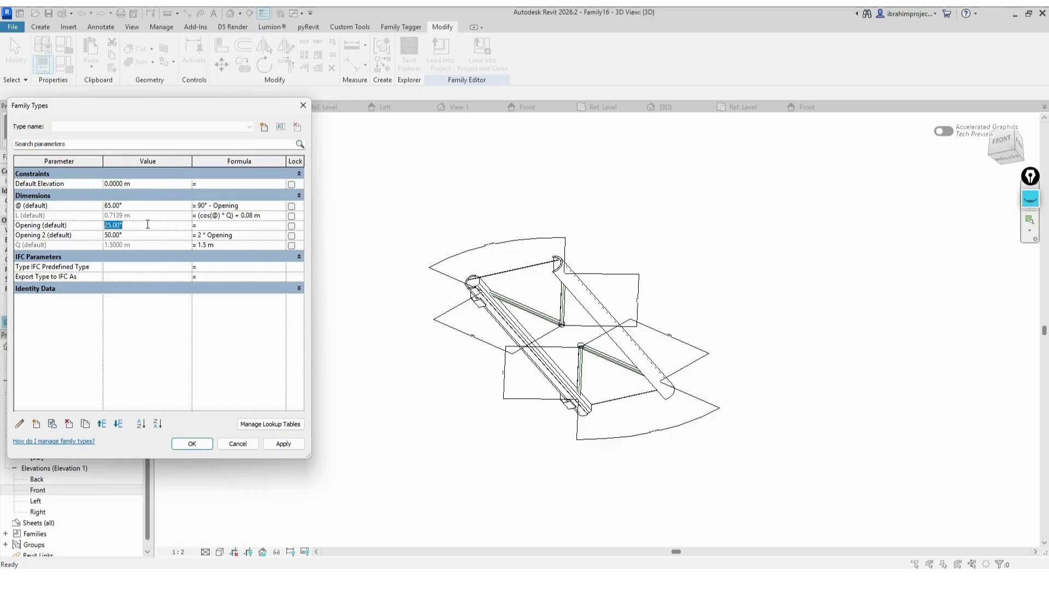
left_click(280, 444)
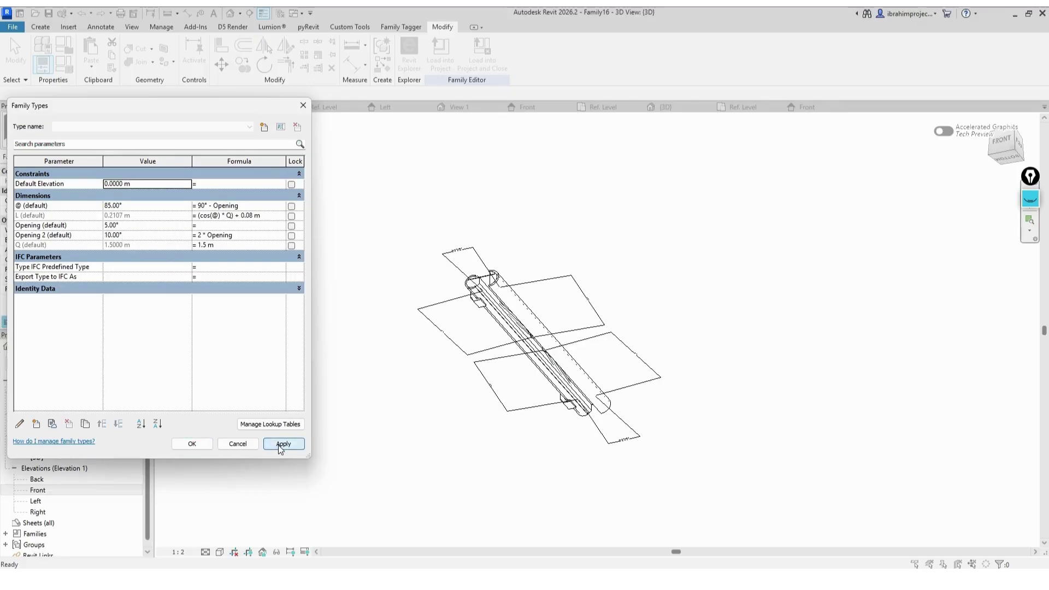
left_click(191, 442)
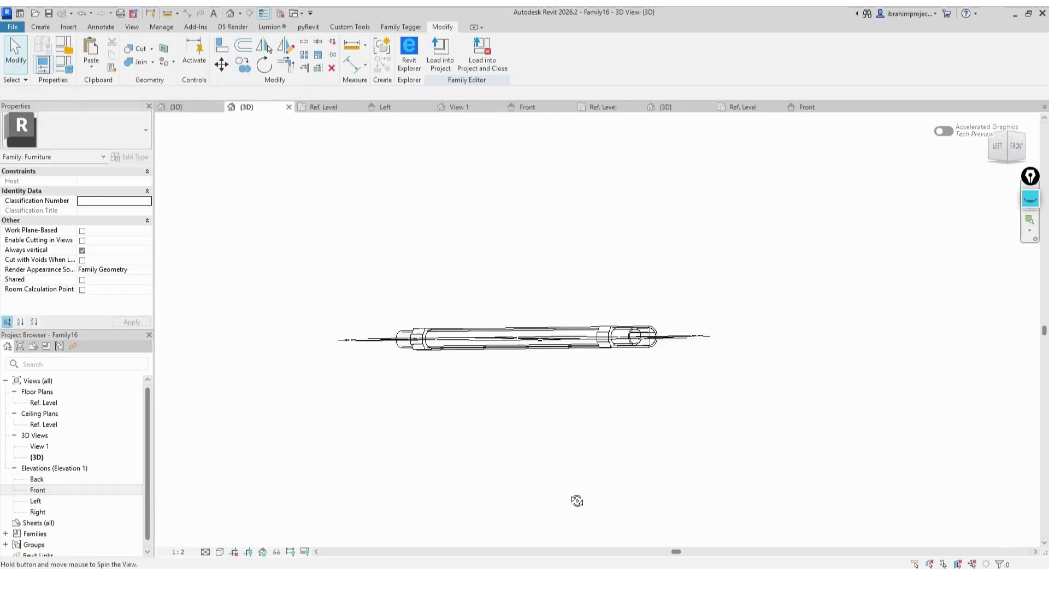